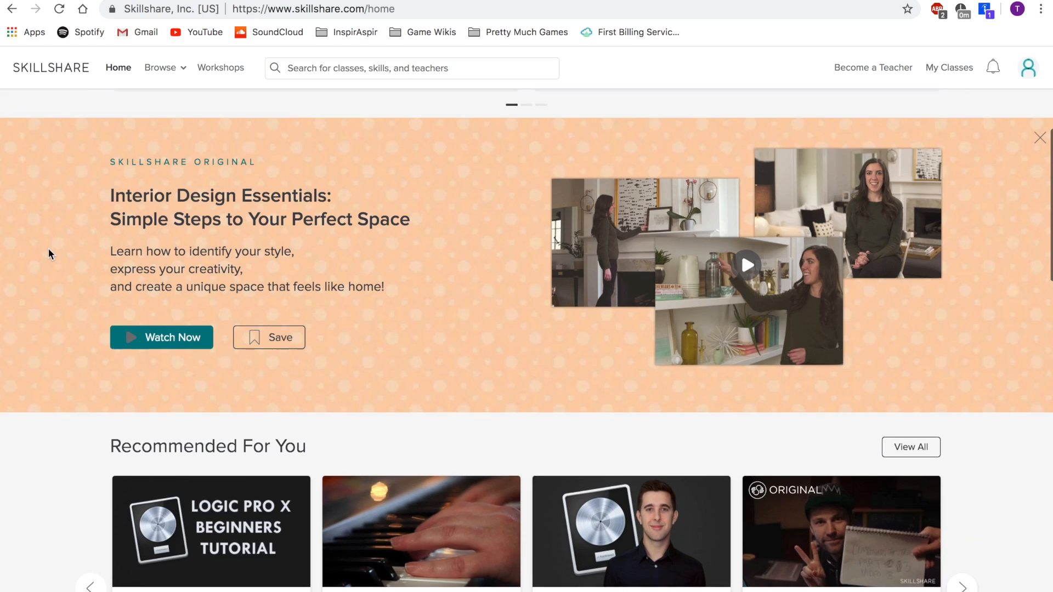
Look through the recommended classes, workshops and lists on the Skillshare home page.
scroll(48, 254, down, 3)
scroll(49, 249, down, 6)
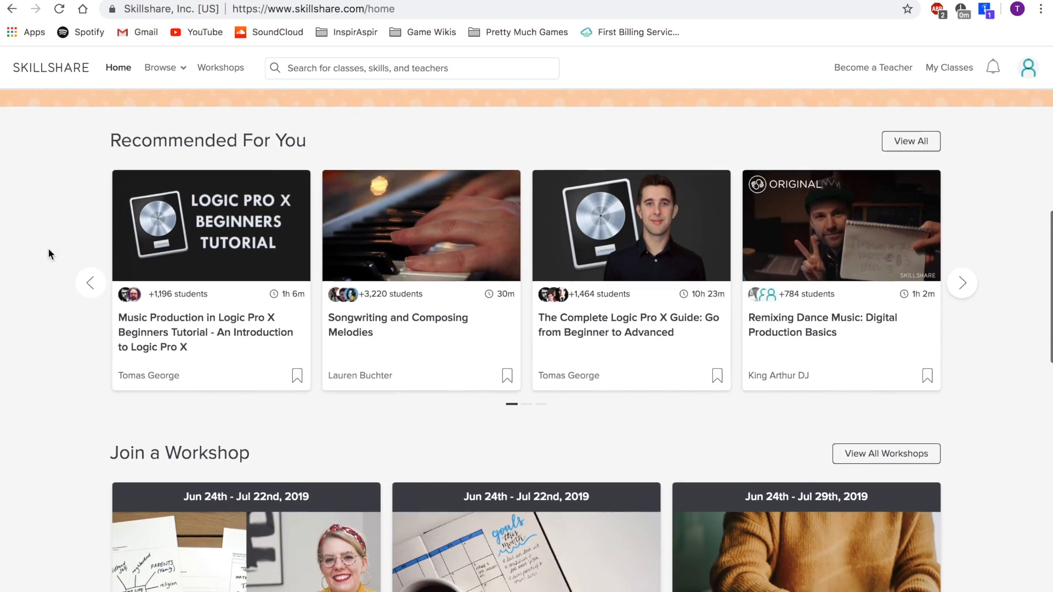
scroll(49, 254, down, 6)
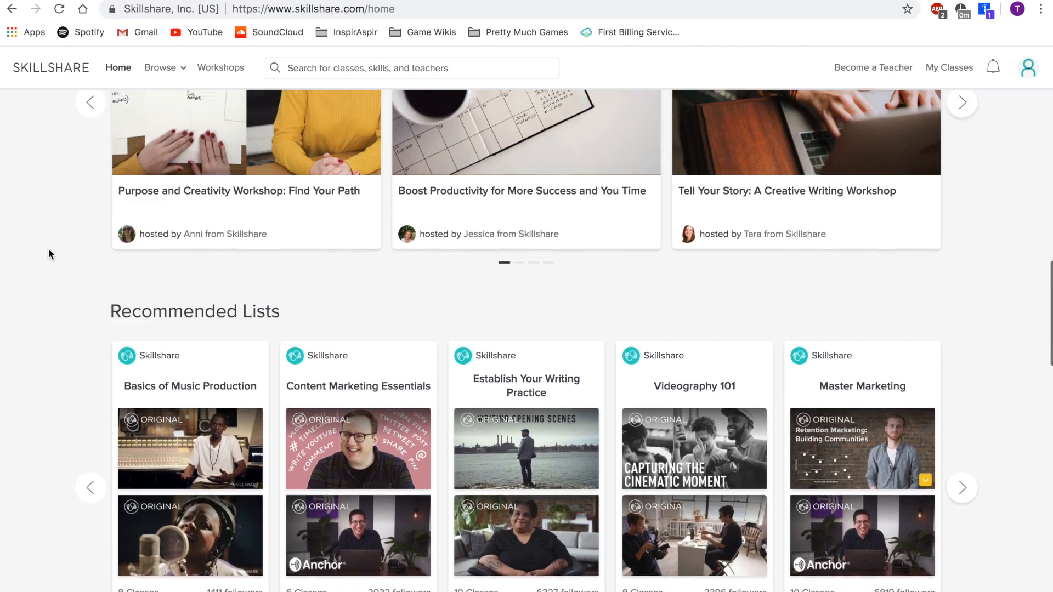
scroll(48, 248, up, 6)
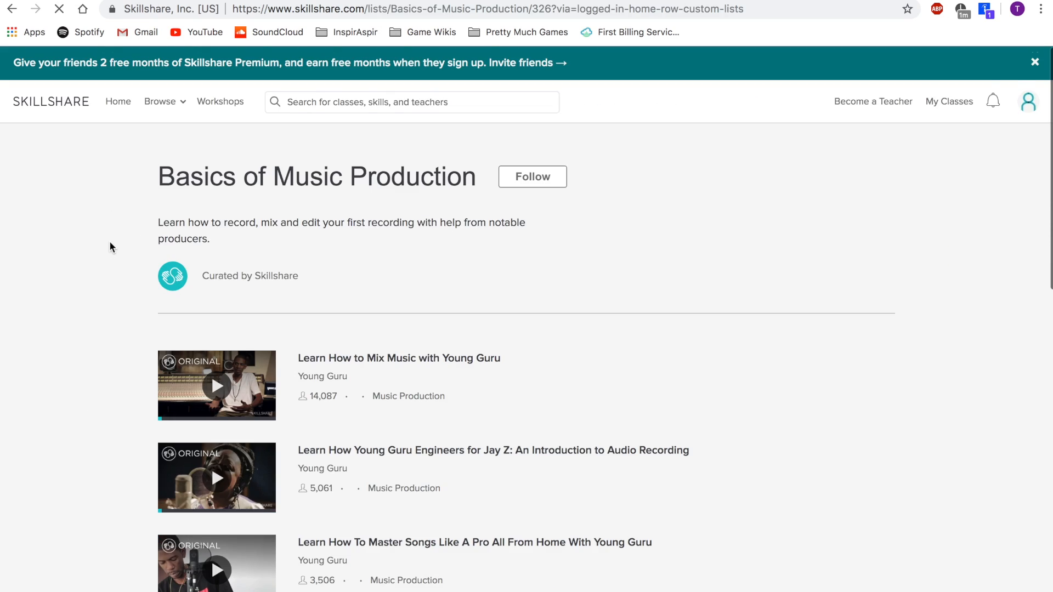
Look through the Basics of Music Production list and the featured film production classes.
scroll(109, 242, down, 1)
scroll(110, 247, down, 3)
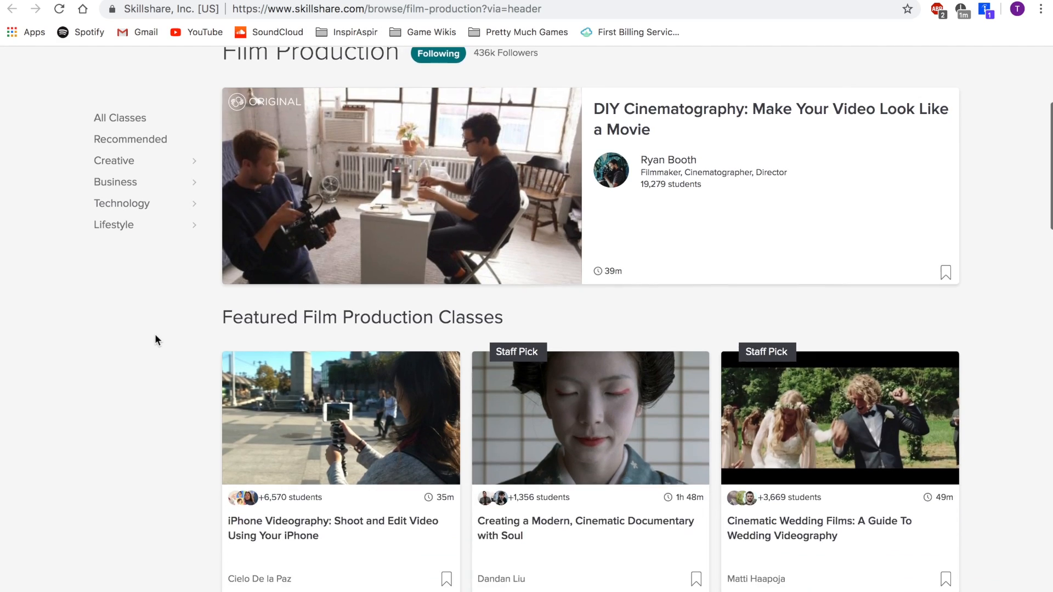
scroll(154, 334, down, 1)
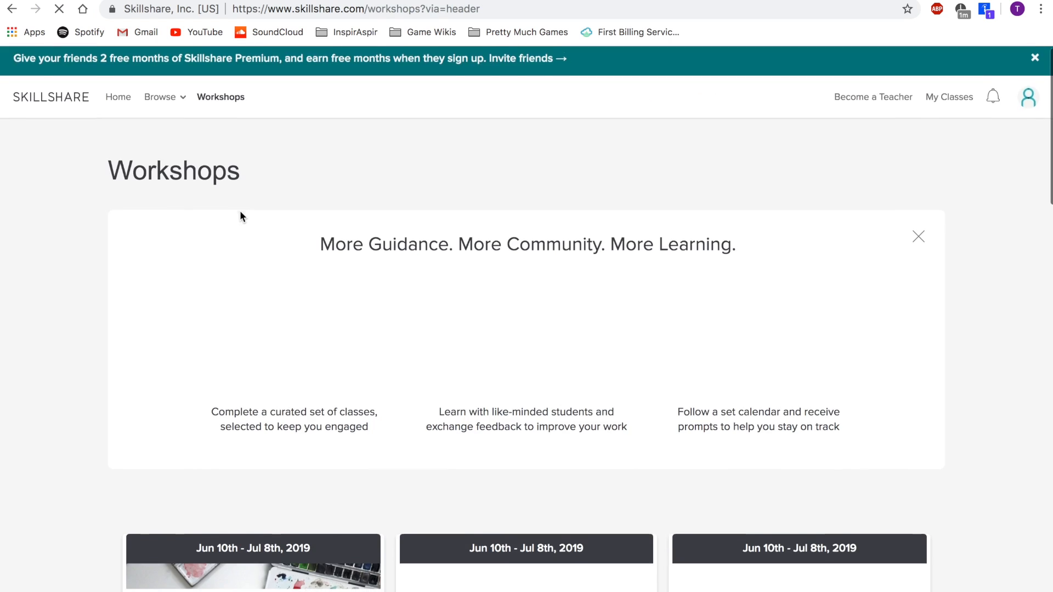
Look through the workshops page and open "Animation Workshop: Up Your GIF Game".
scroll(240, 215, down, 5)
scroll(239, 216, down, 3)
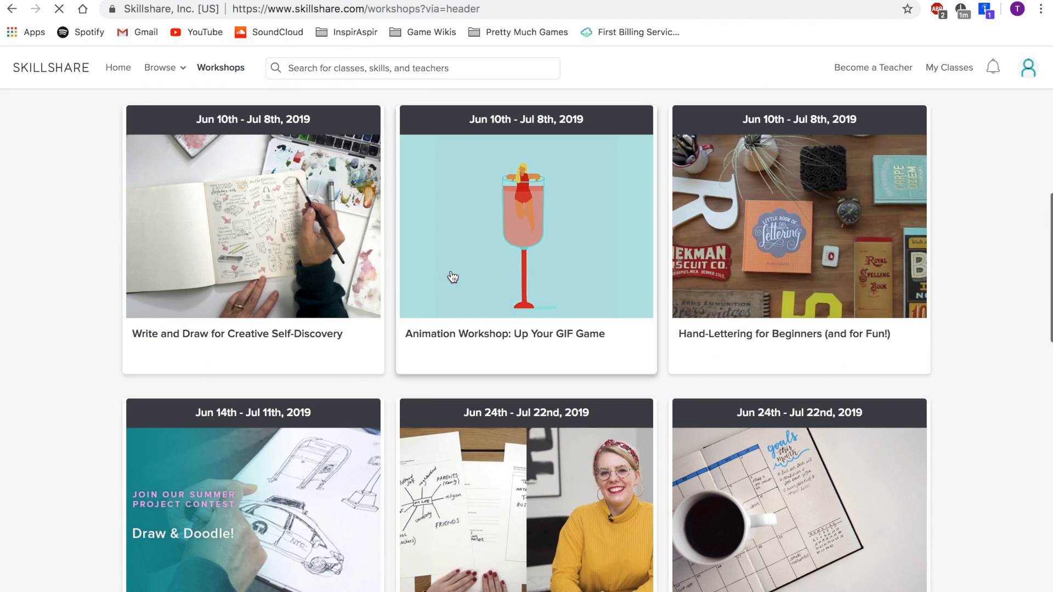
click(447, 276)
scroll(482, 298, down, 2)
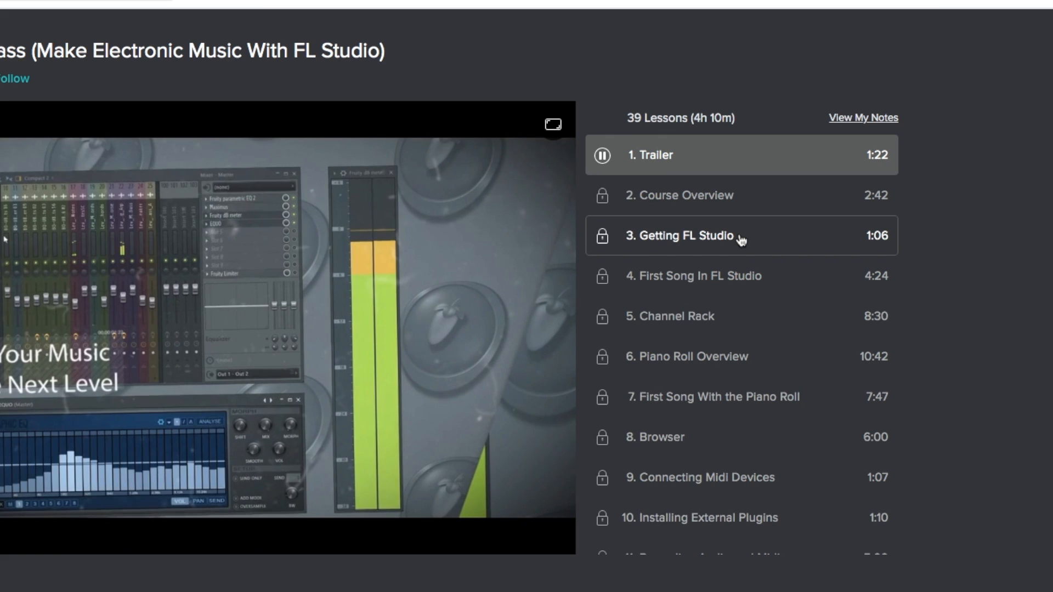
Look through the lesson list of the class on making electronic music with FL Studio.
scroll(736, 238, down, 2)
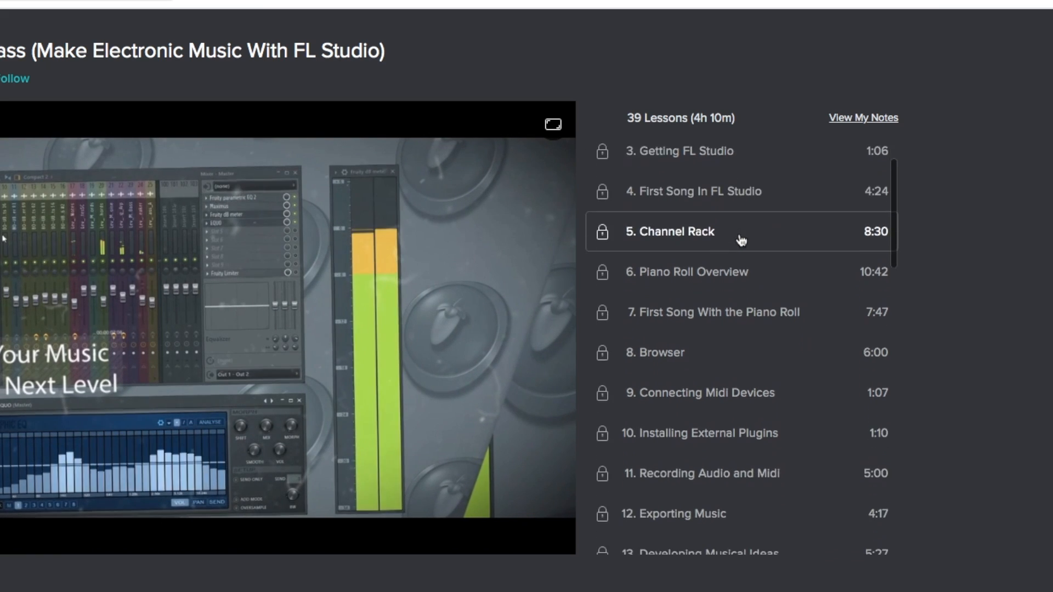
scroll(740, 240, down, 12)
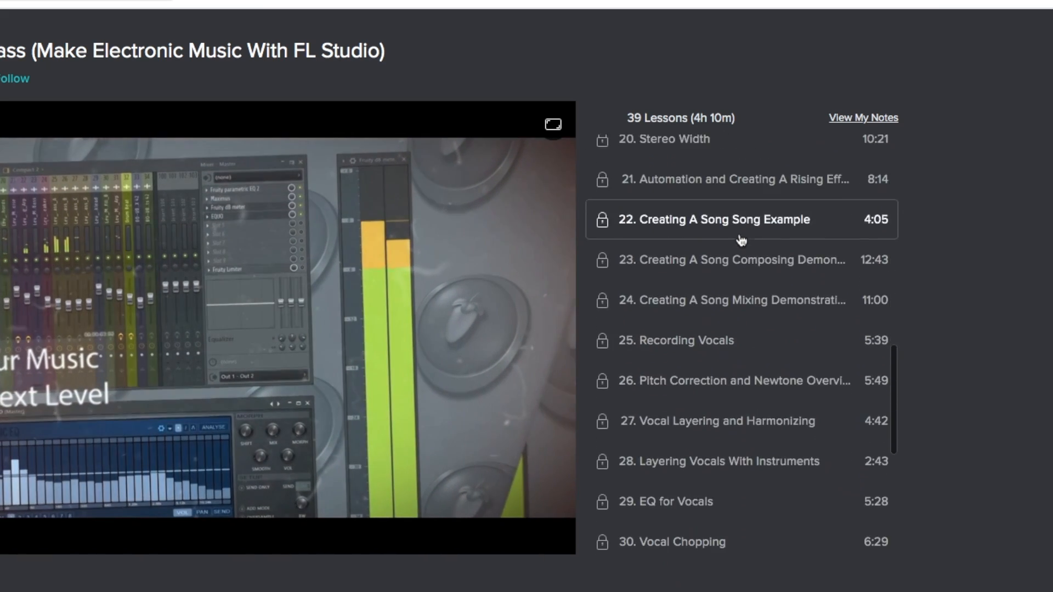
scroll(741, 240, down, 5)
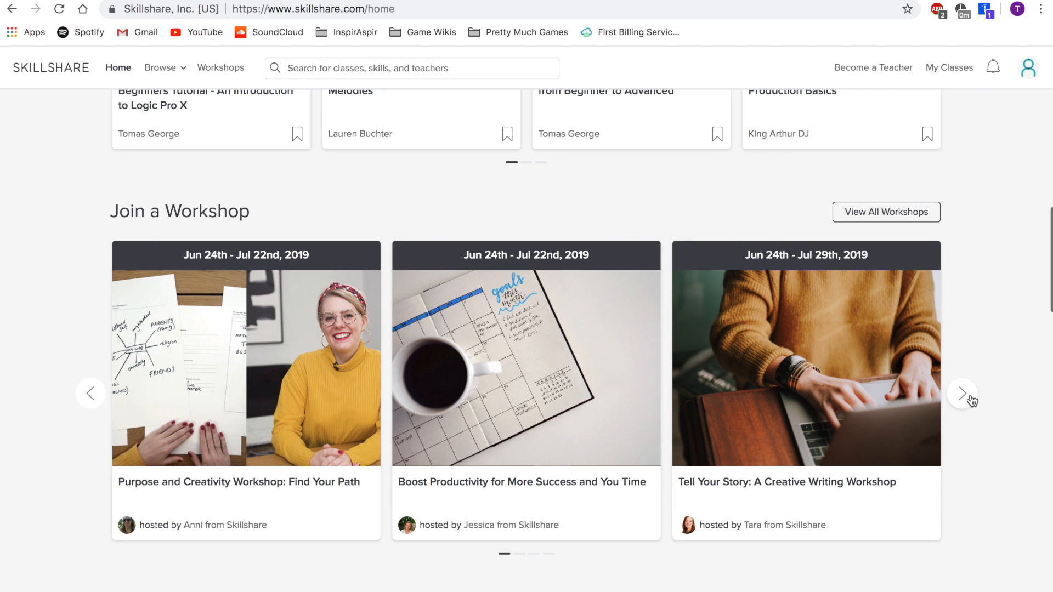
Page forward through the Join a Workshop offers on the home page and look further down.
click(963, 395)
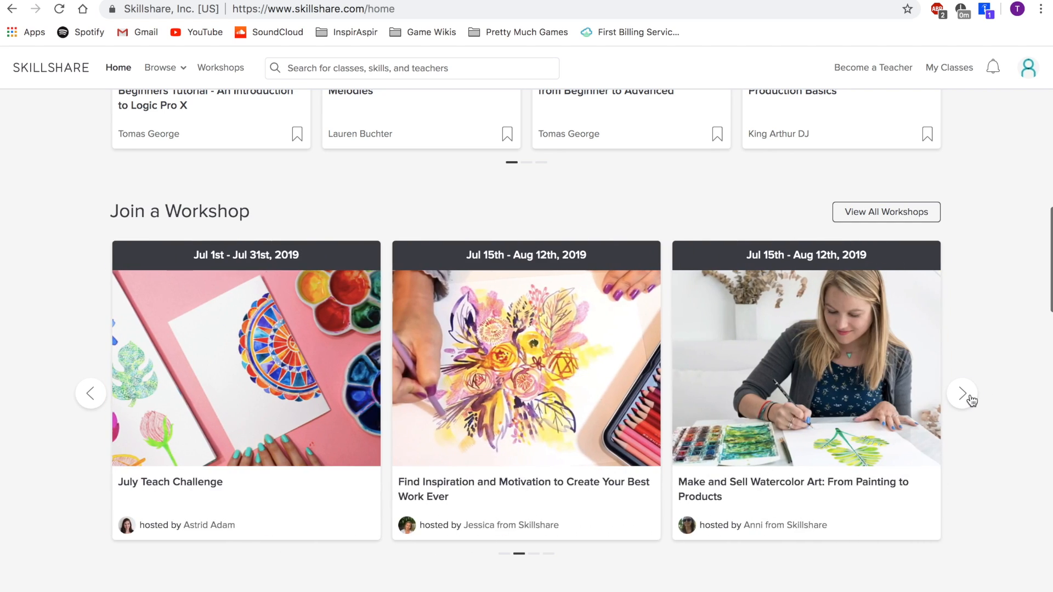
click(970, 399)
scroll(578, 393, down, 7)
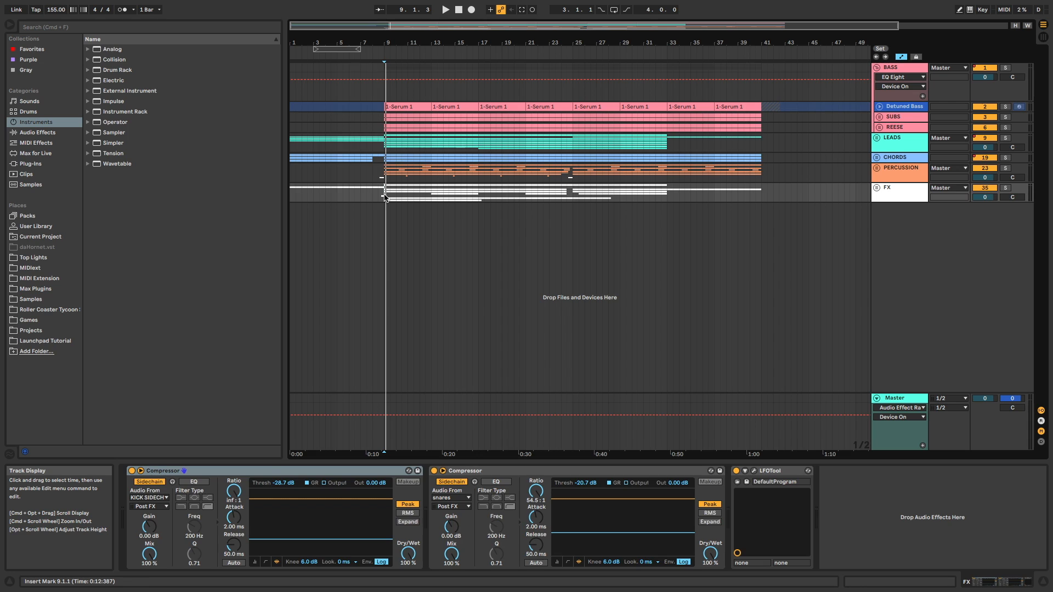
In Ableton Live, paste the copied 16-bar percussion section into the PERCUSSION group at bar 49.
click(753, 176)
key(super+v)
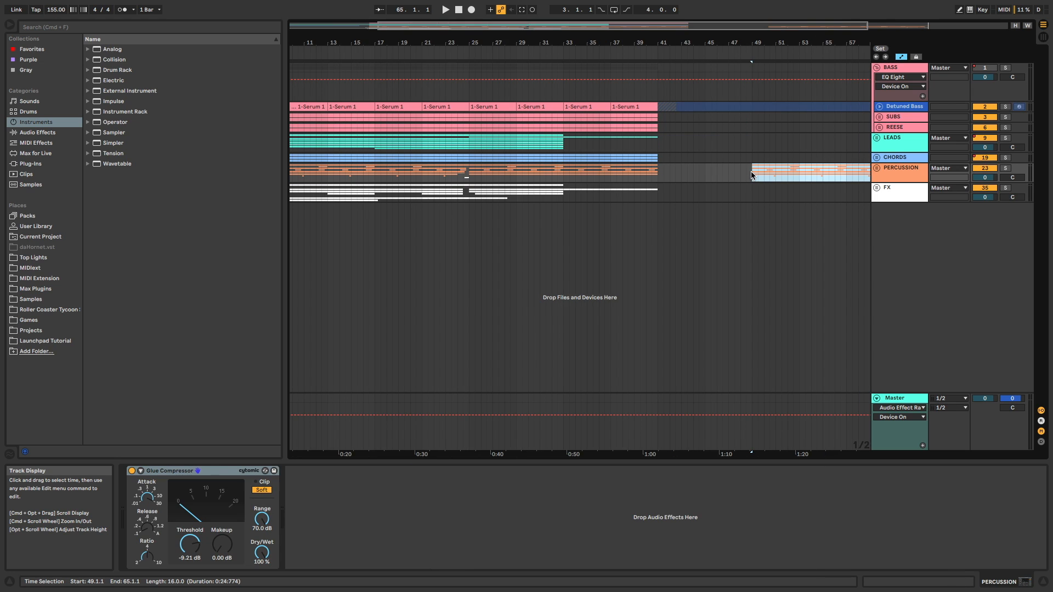
scroll(676, 196, right, 3)
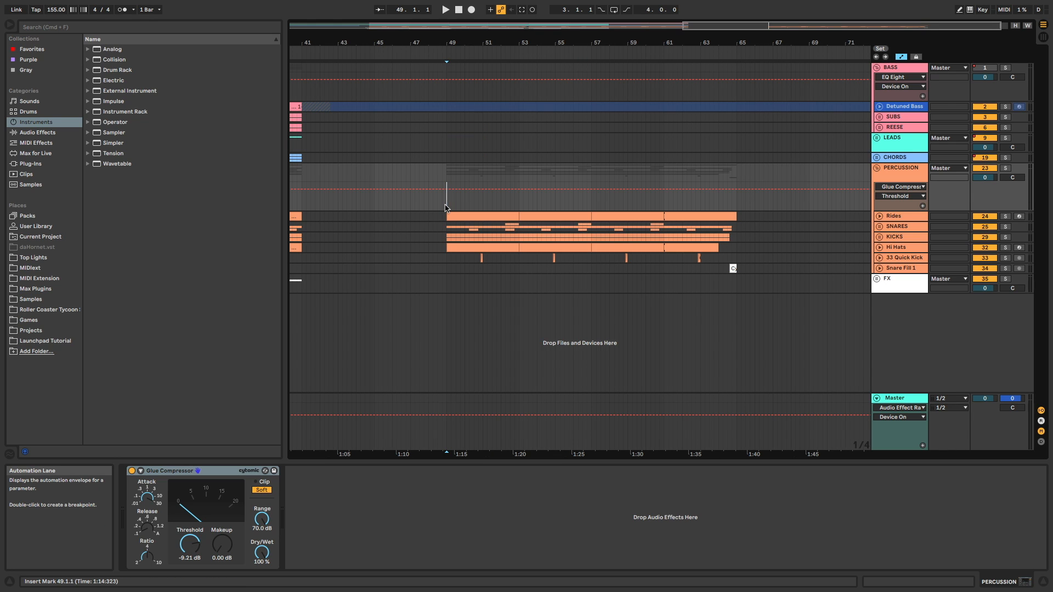
Play the pasted percussion from bar 49 and unfold the KICKS and SNARES groups and the kicks, Hi Hats and Rides tracks.
key(space)
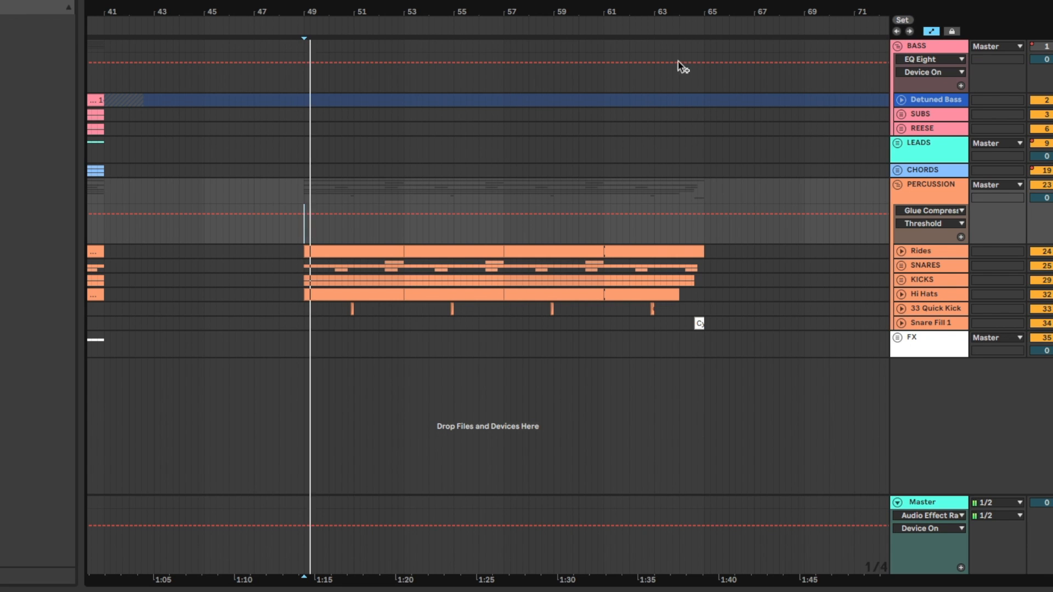
key(plus)
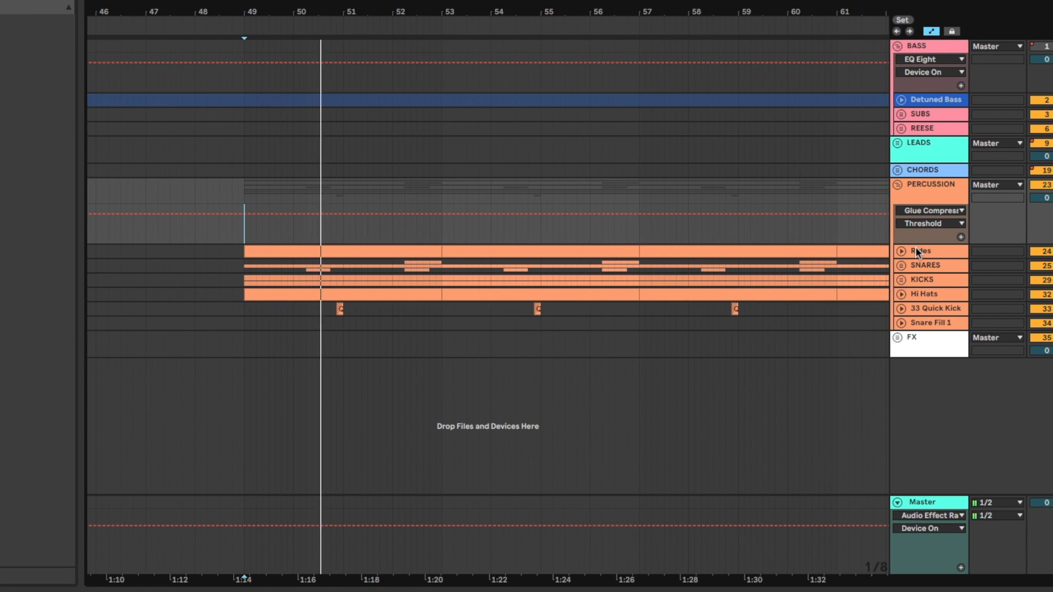
click(902, 280)
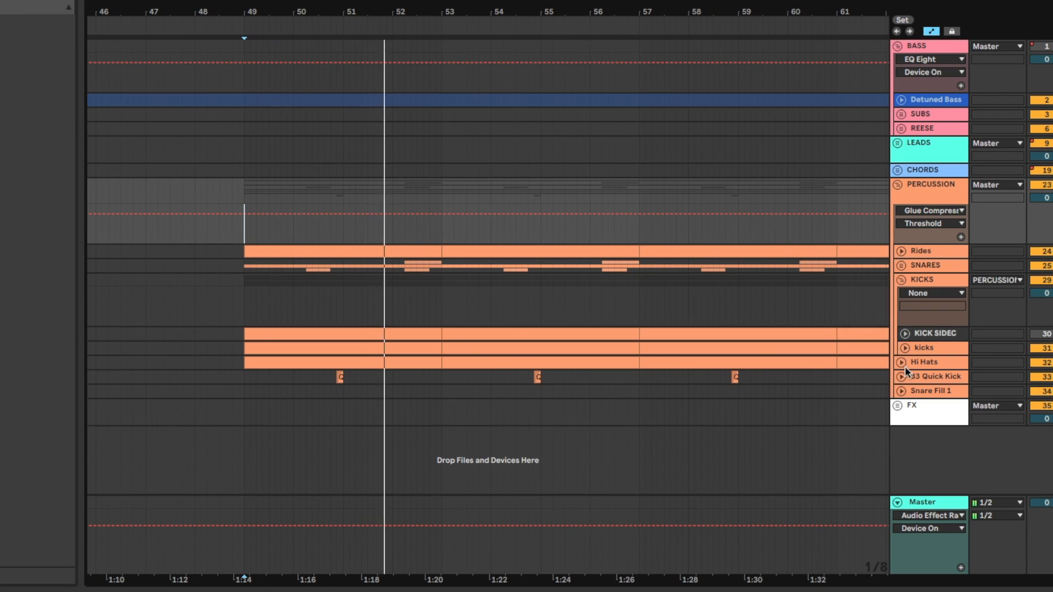
click(903, 362)
click(906, 348)
click(901, 266)
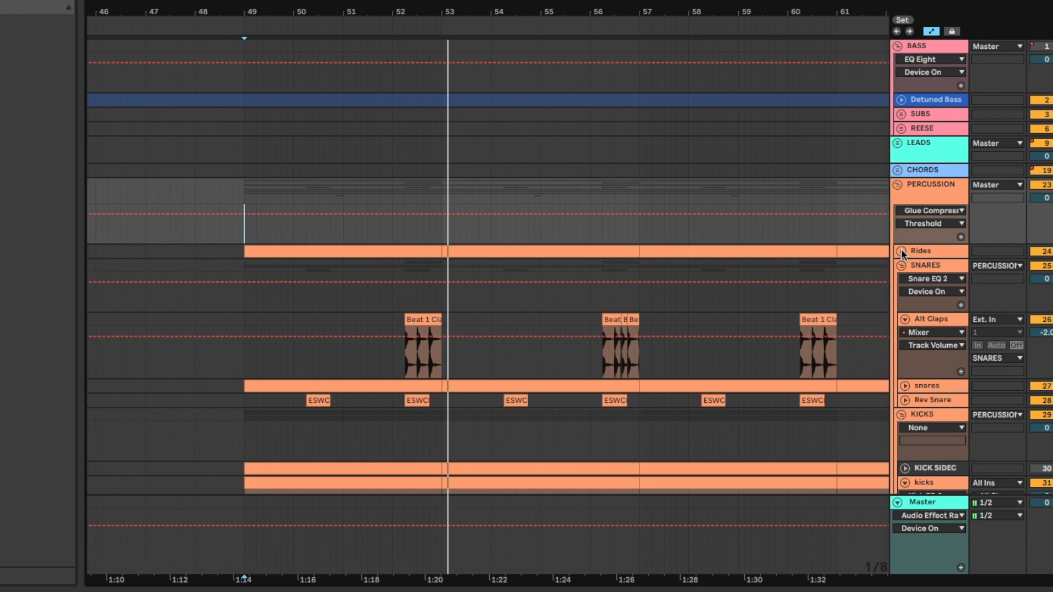
click(901, 250)
scroll(768, 270, down, 5)
scroll(775, 273, down, 2)
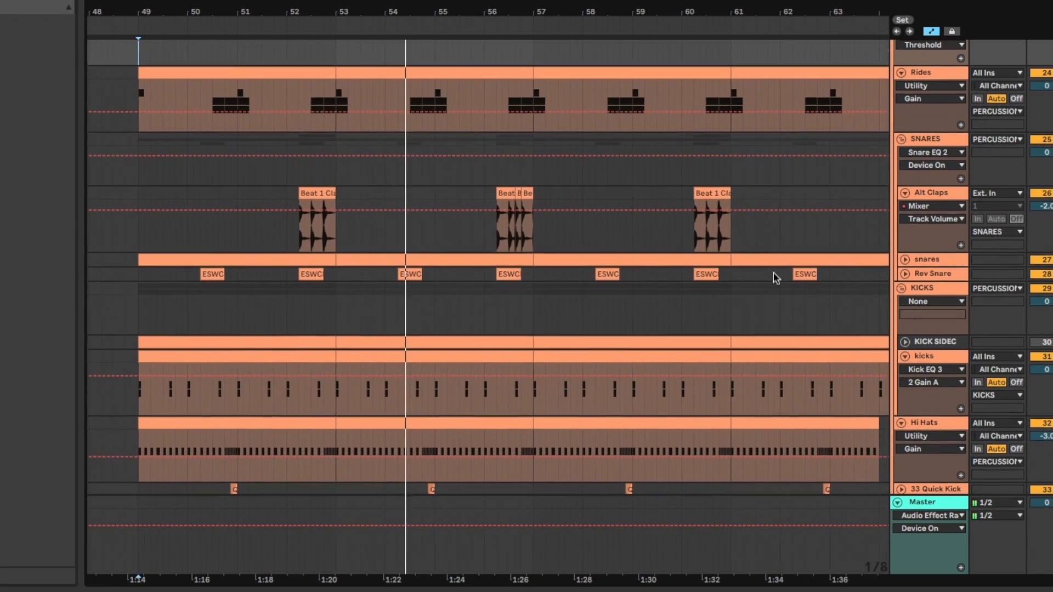
scroll(755, 280, down, 2)
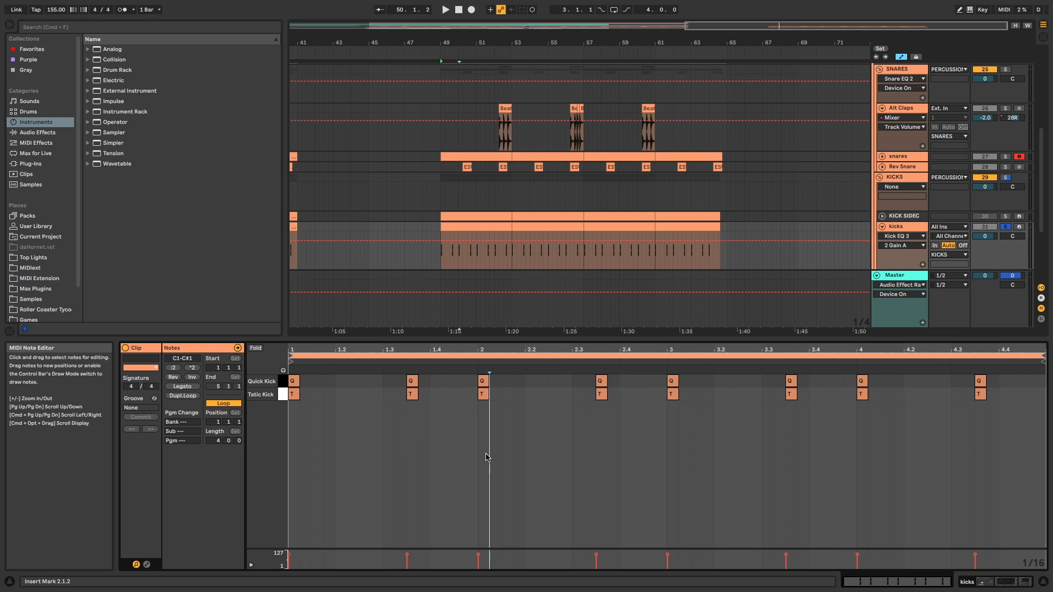
Show the kicks track's Drum Rack and audition its Tatic Kick and Quick Kick samples.
click(894, 227)
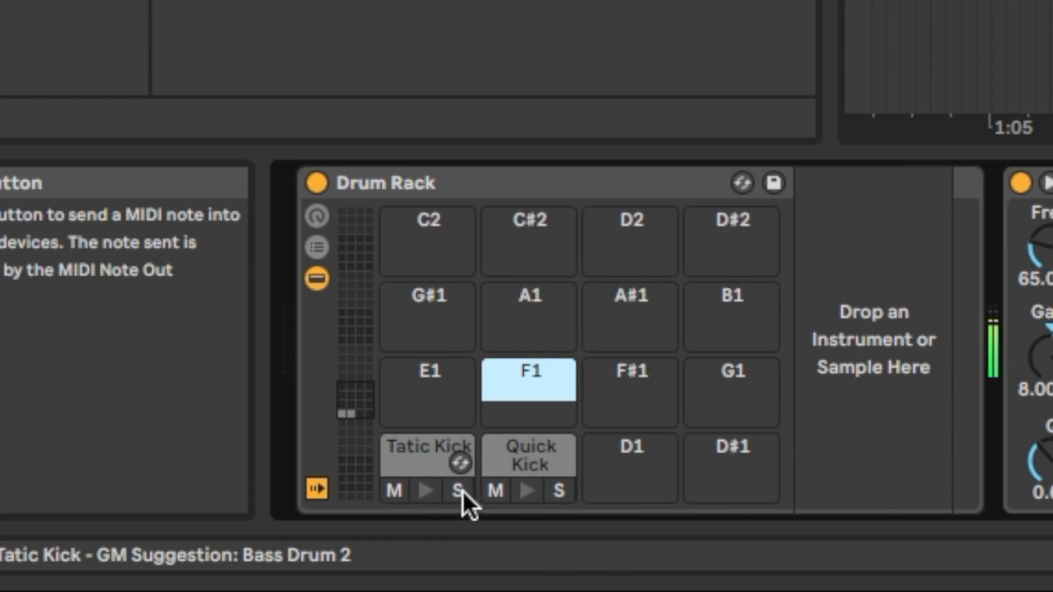
click(519, 489)
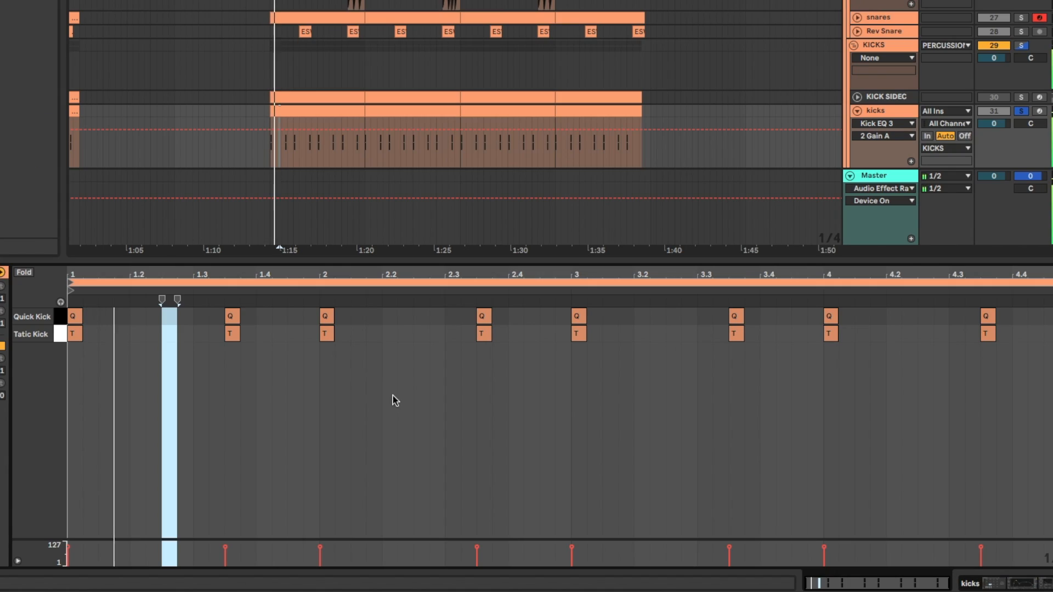
click(532, 442)
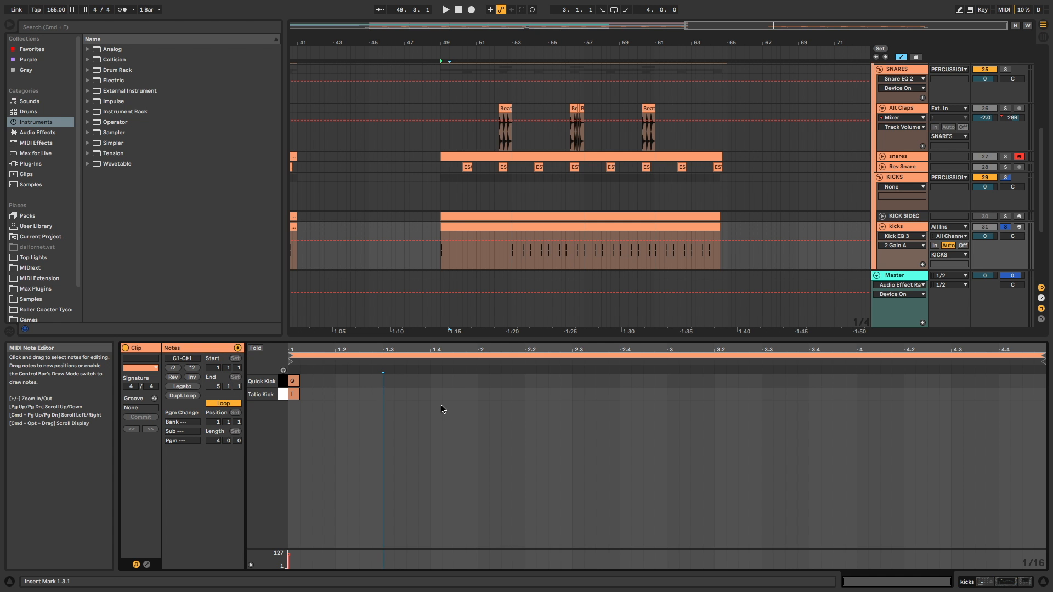
Paste the layered Quick Kick and Tatic Kick notes at 1.3, 2, 2.3, 3, 3.3, 4 and 4.3 in the kicks clip.
key(super+v)
click(477, 393)
key(super+v)
click(580, 390)
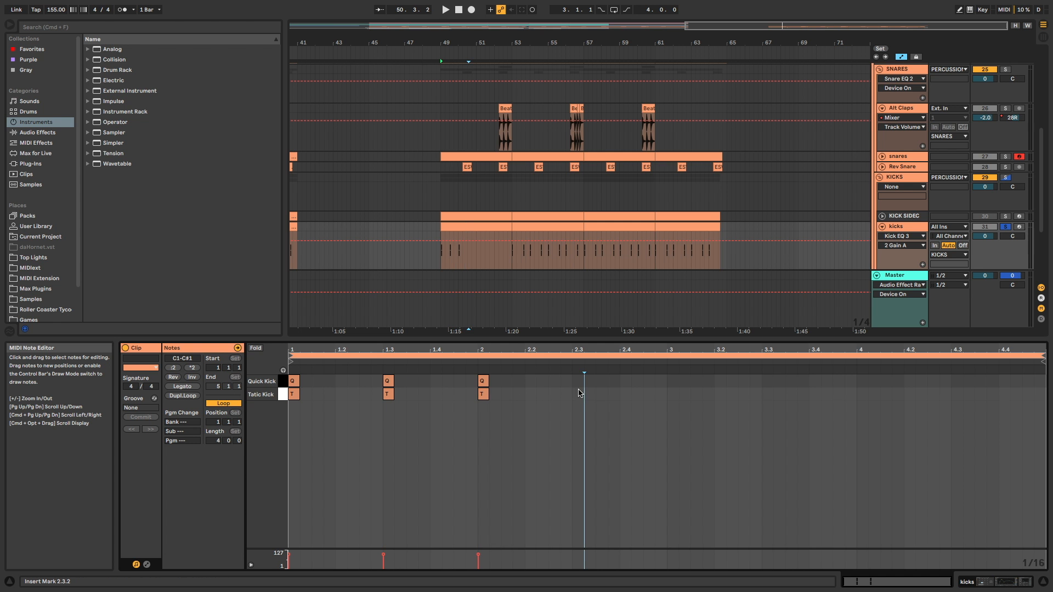
key(super+v)
click(671, 390)
key(super+v)
click(768, 386)
key(super+v)
click(858, 393)
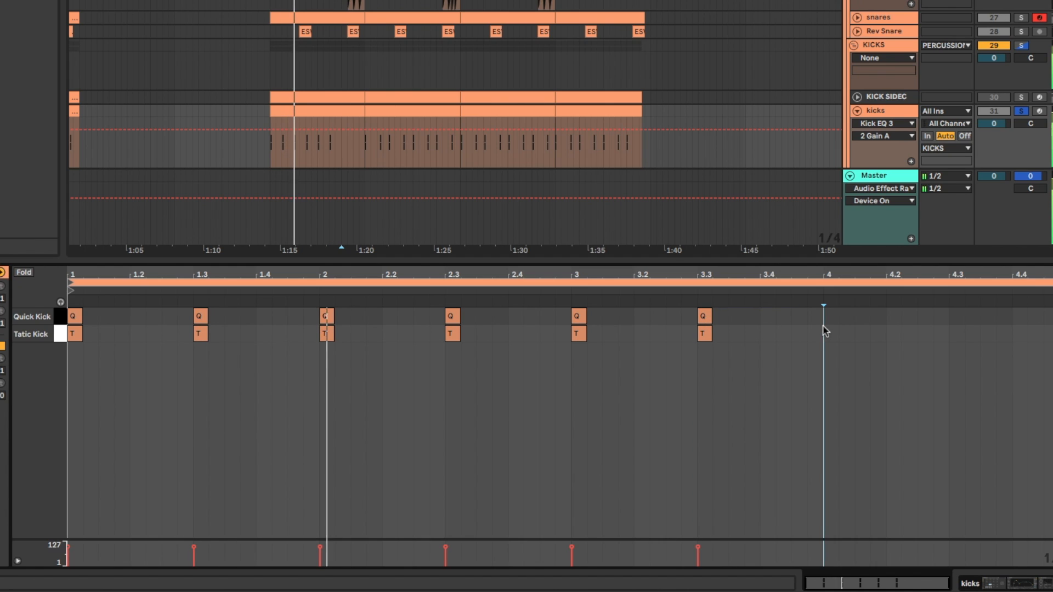
key(super+v)
click(949, 329)
key(super+v)
Shift the layered kick notes at 1.3, 2.3, 3.3 and 4.3 two sixteenths later and play the resulting pattern.
click(192, 403)
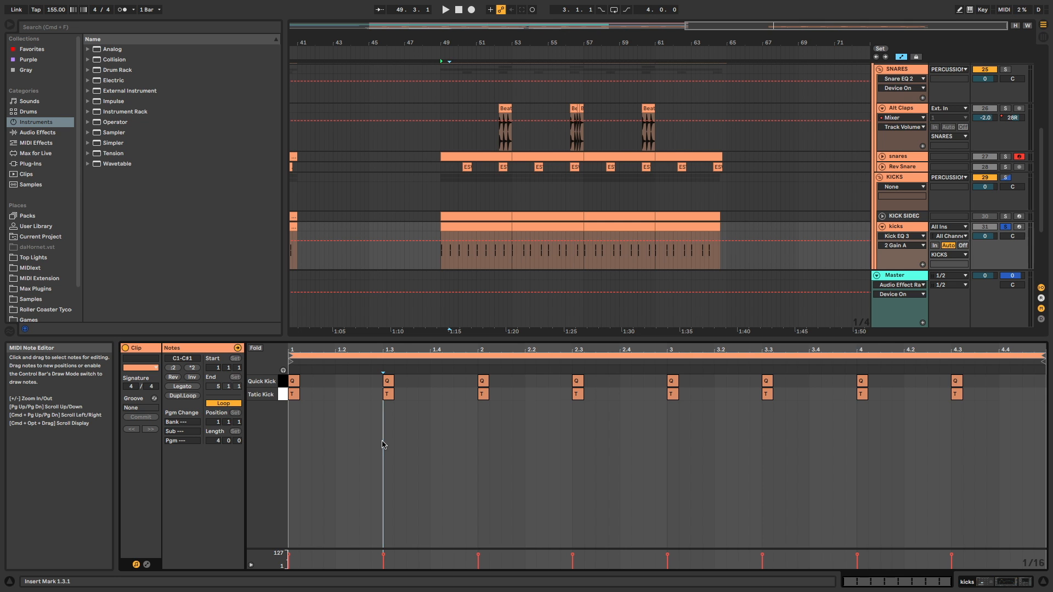
drag(382, 445, 584, 406)
shift+click(786, 427)
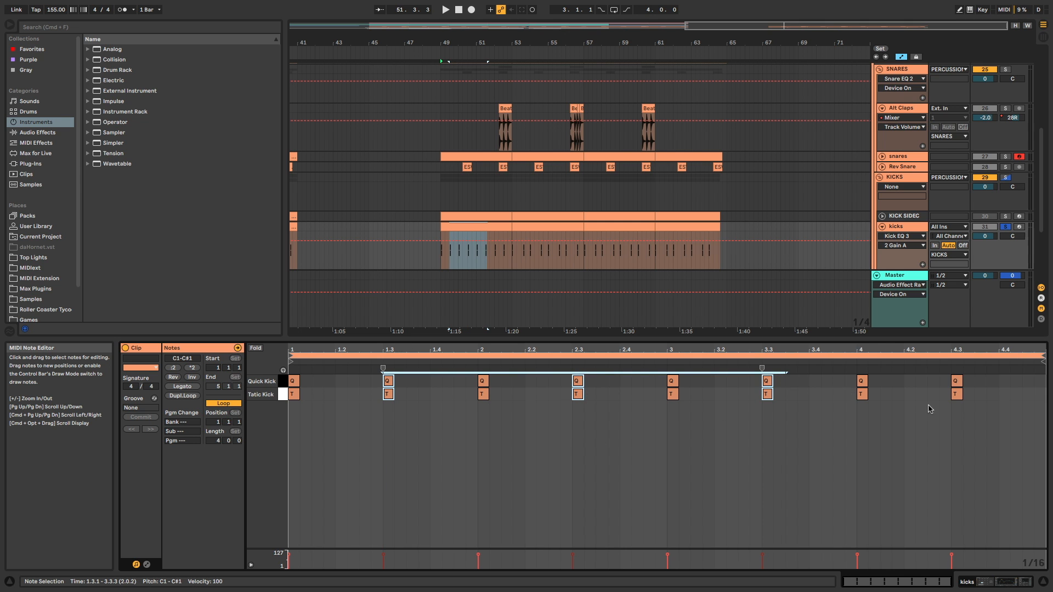
key(Right)
key(Right)
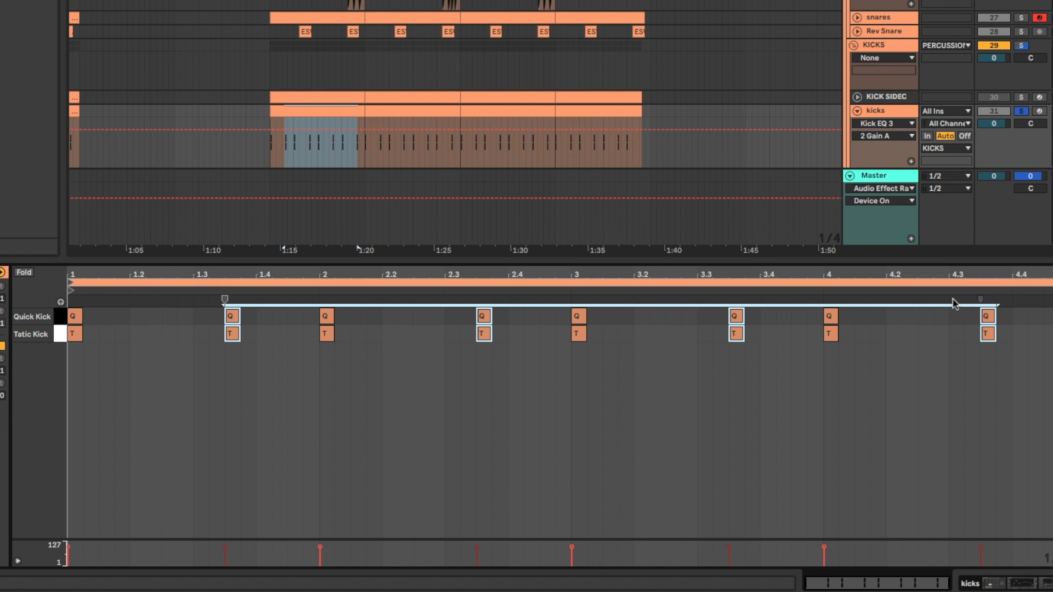
click(596, 403)
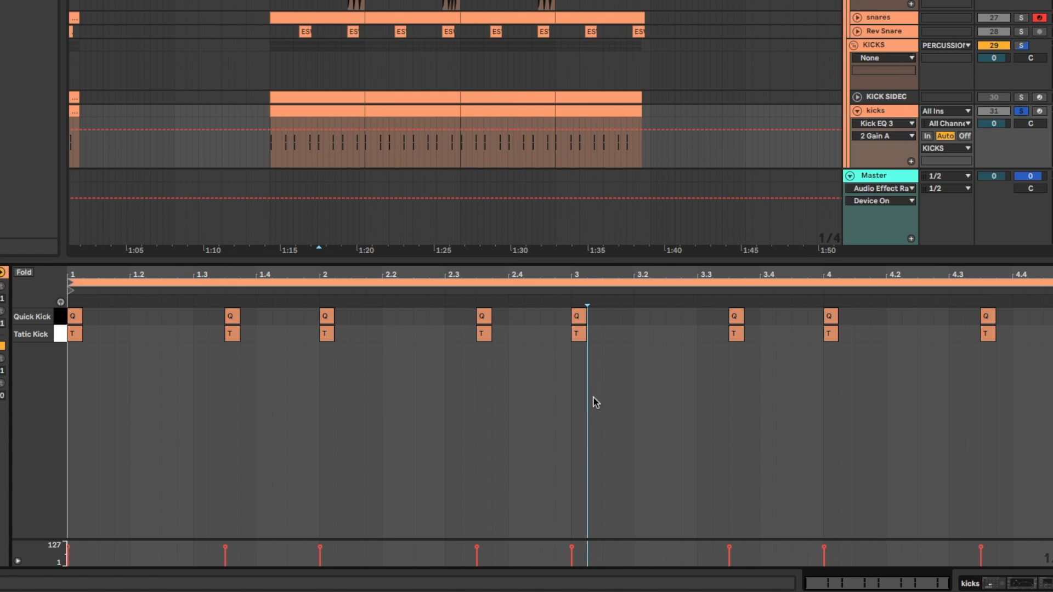
key(space)
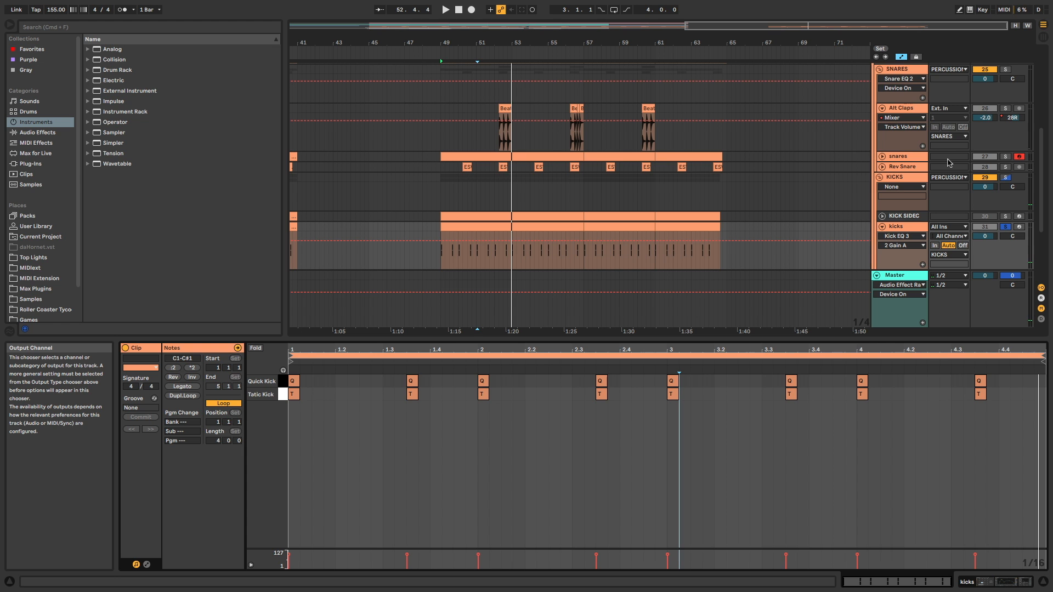
Unfold the snares track and open its first MIDI clip after bar 49 in the note editor.
double_click(899, 158)
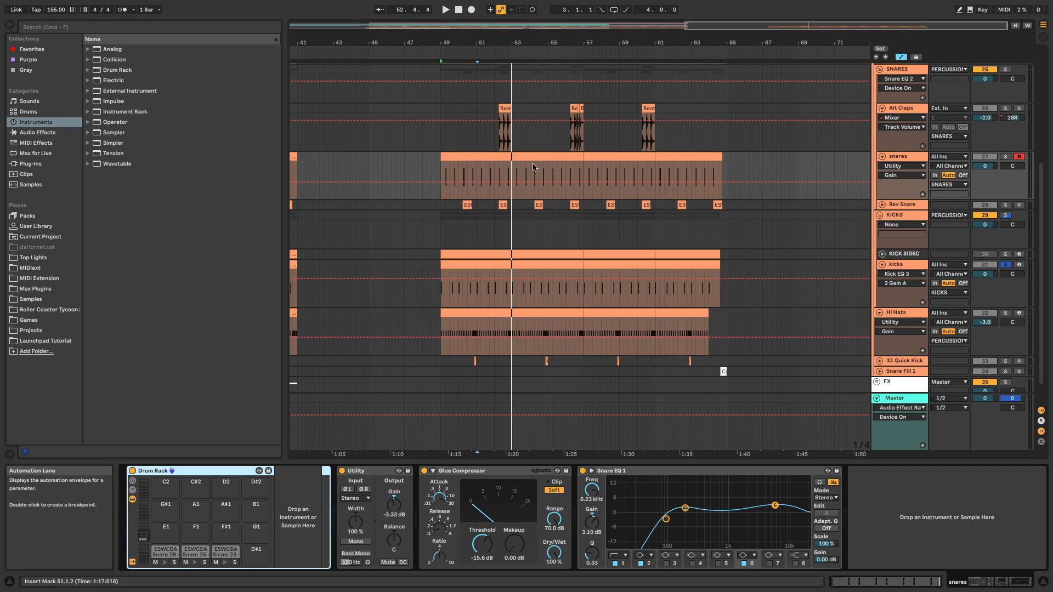
double_click(496, 157)
click(440, 465)
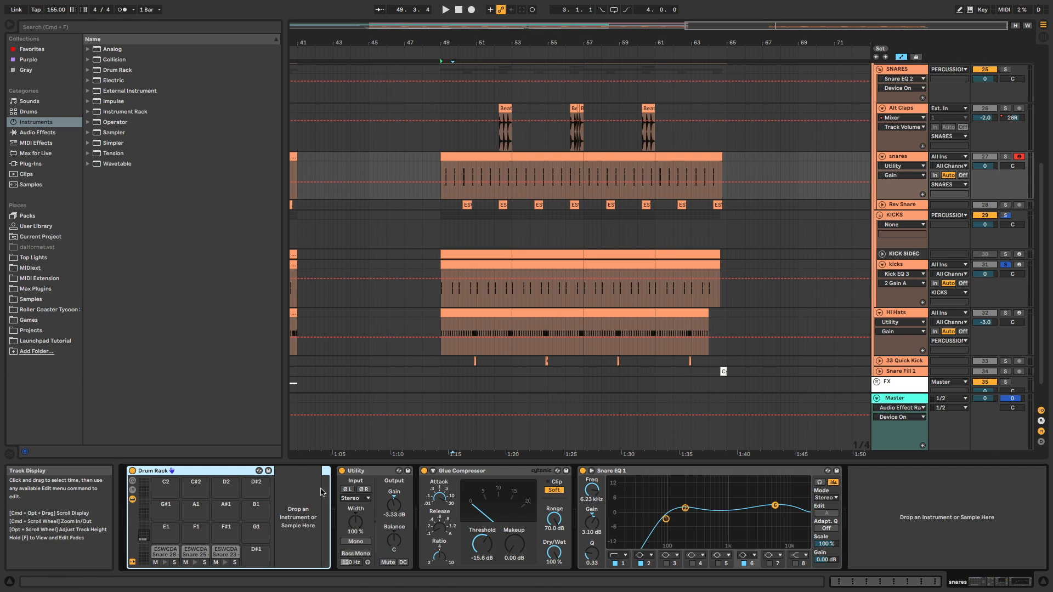
Audition the ESWCDA Snare 28, Snare 25 and Snare 23 samples in the snares track's Drum Rack.
click(164, 564)
click(195, 563)
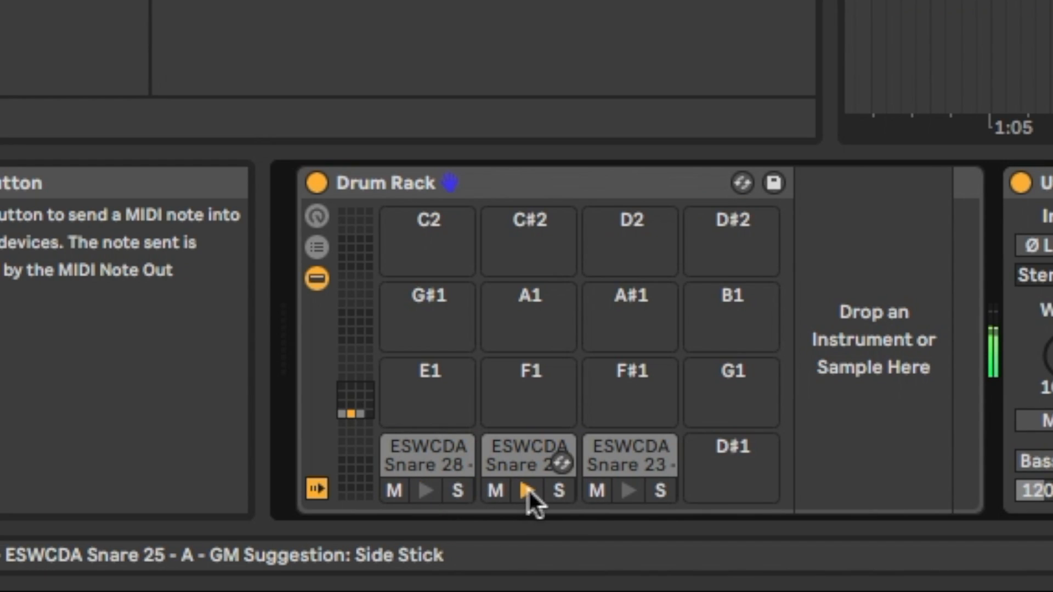
click(629, 490)
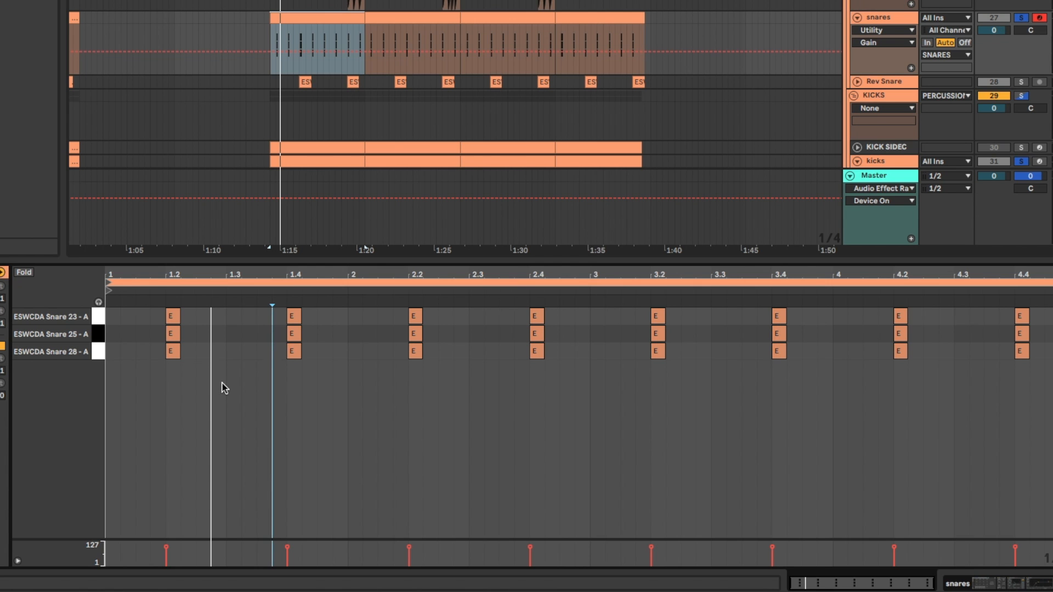
Select the three stacked snare notes at 1.2 in the snares clip.
drag(115, 386, 163, 317)
drag(174, 371, 169, 293)
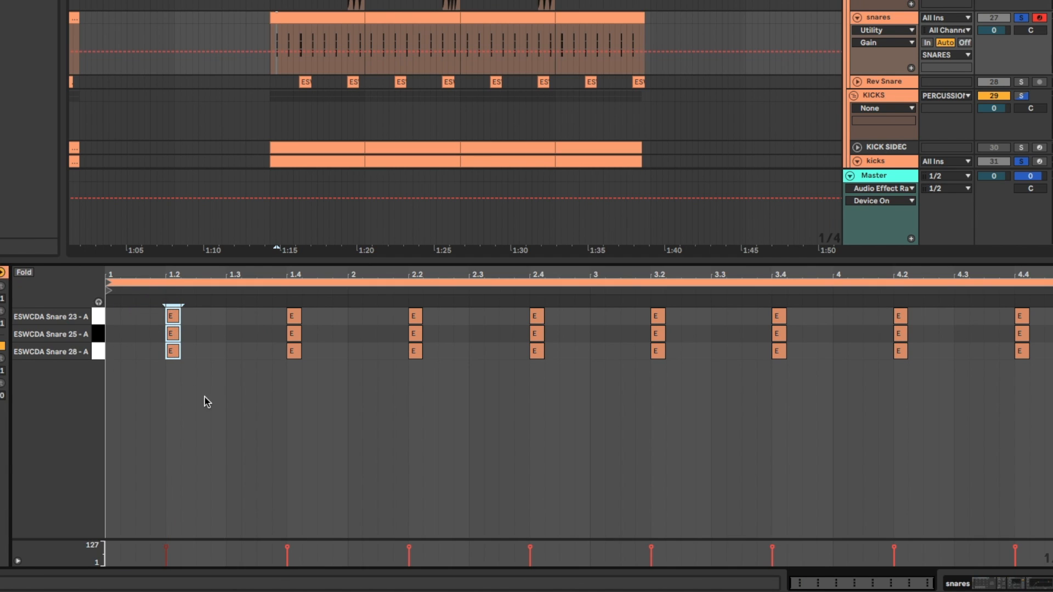
Select the stacked snare notes at 1.2 and those at 1.4 to examine their placement, and play the pattern.
click(192, 386)
drag(164, 400, 223, 305)
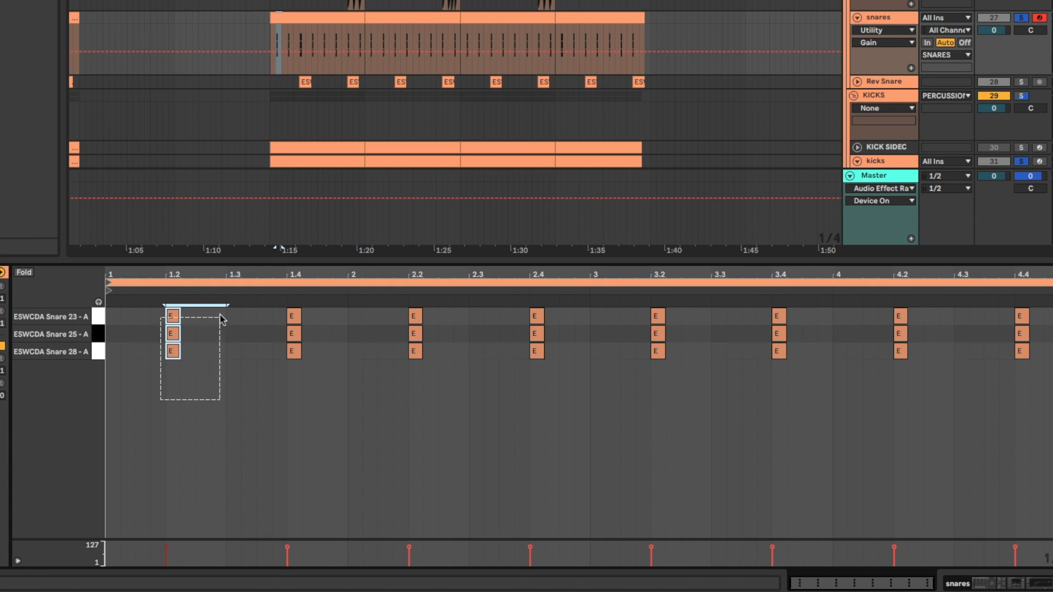
drag(293, 392, 332, 310)
click(475, 414)
key(space)
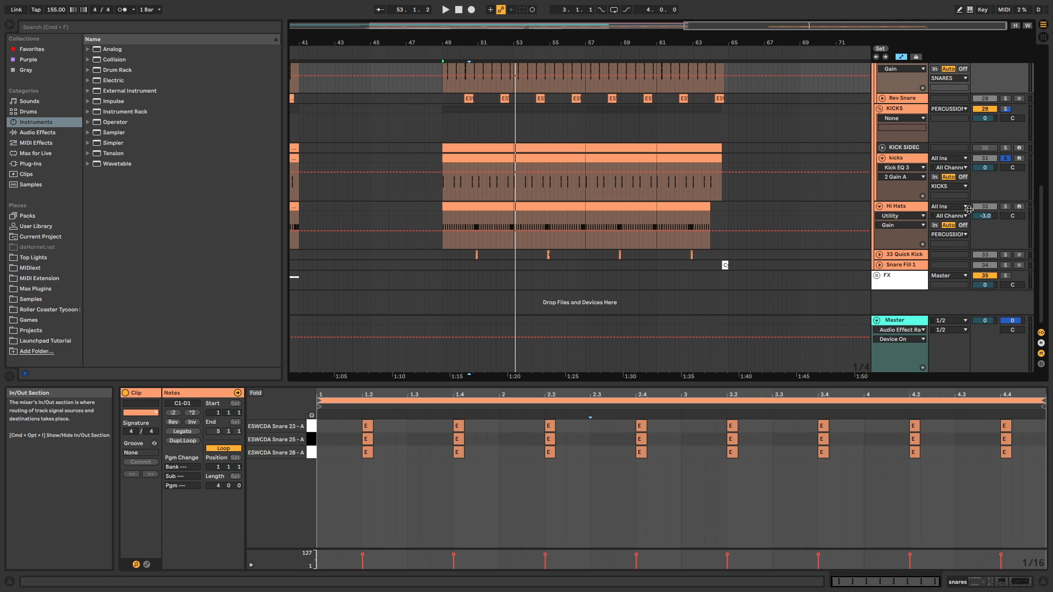
Open the Hi Hats track's first clip after bar 49, solo the track and play it.
click(478, 230)
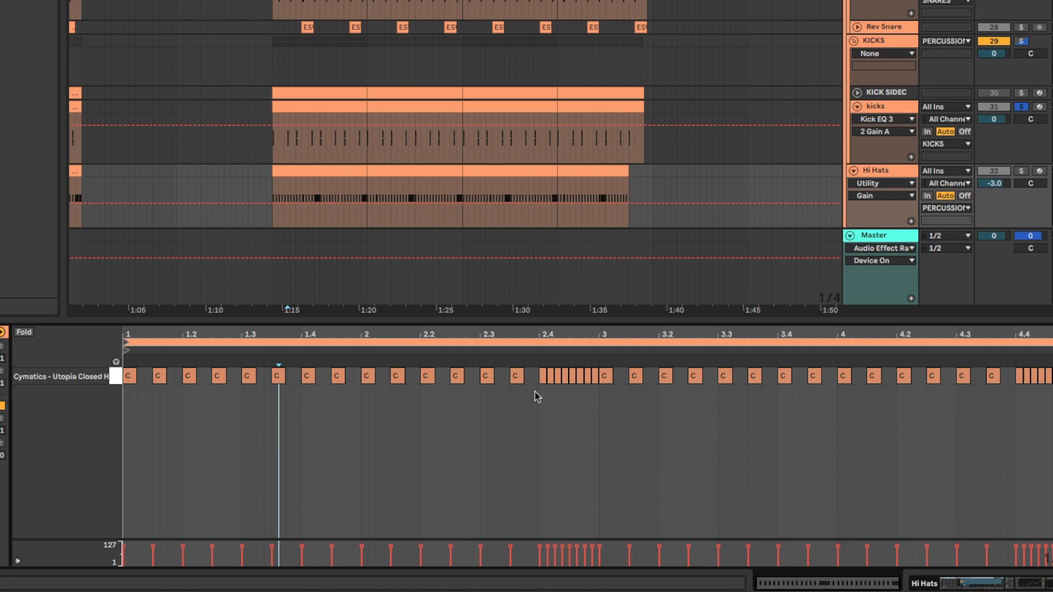
drag(591, 375, 592, 375)
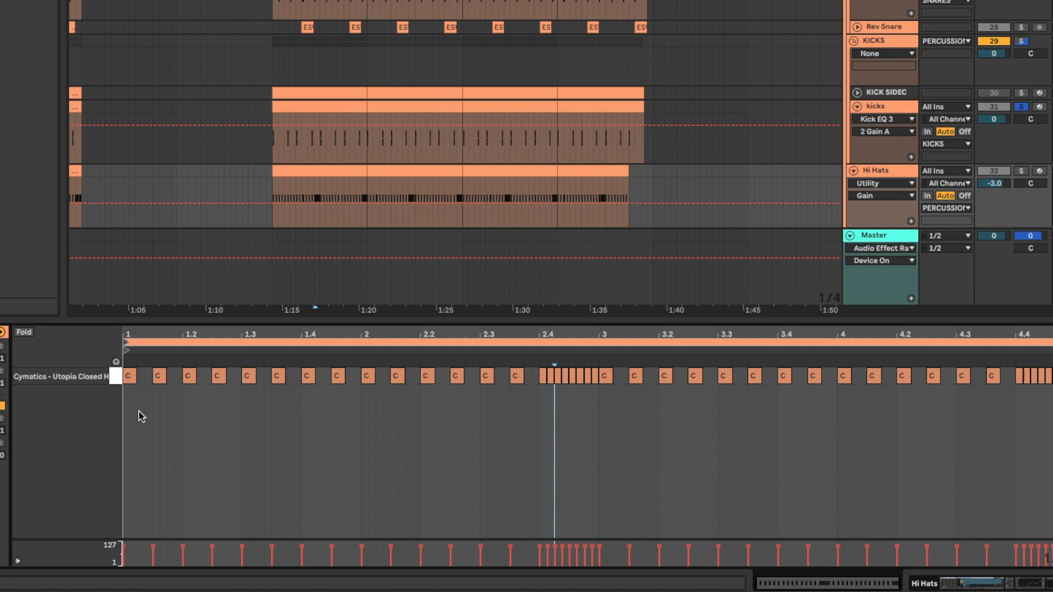
click(1021, 171)
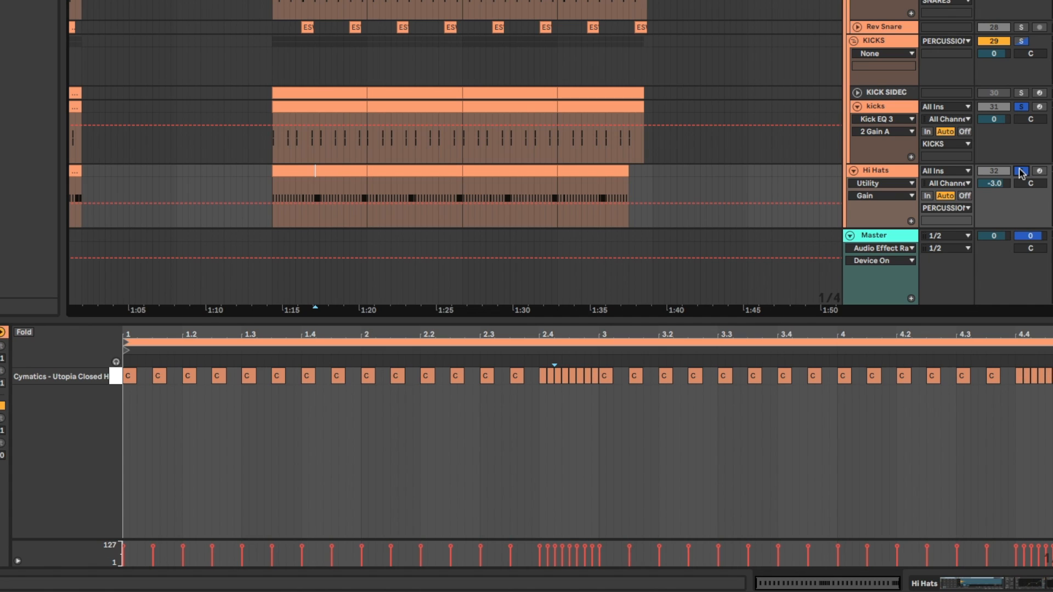
key(space)
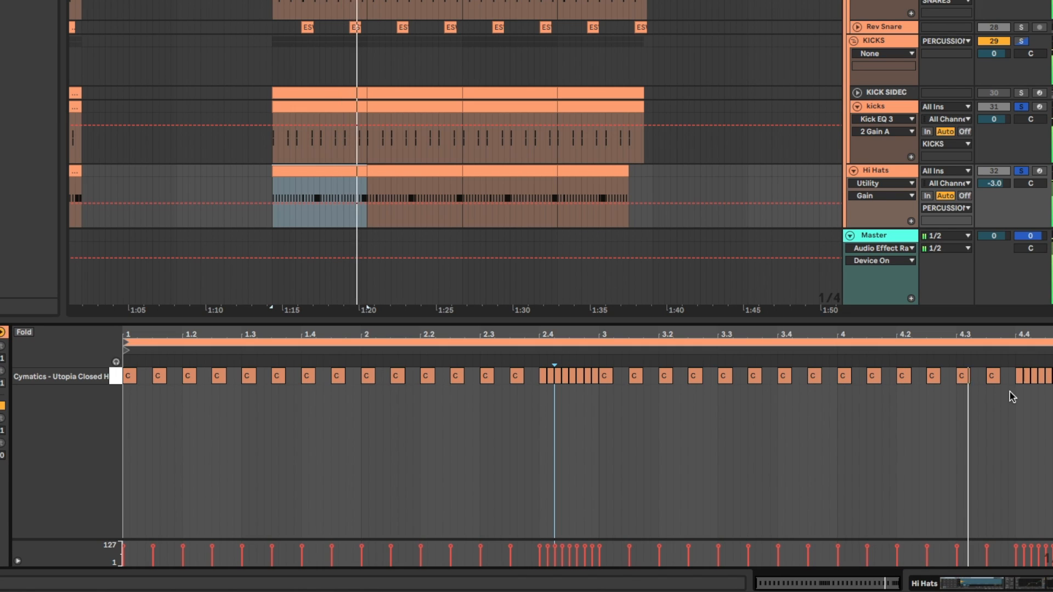
Examine the fast hi-hat notes between 2.4 and 3 and the clip's Pitch Bend envelope over them.
drag(544, 394, 591, 377)
click(585, 406)
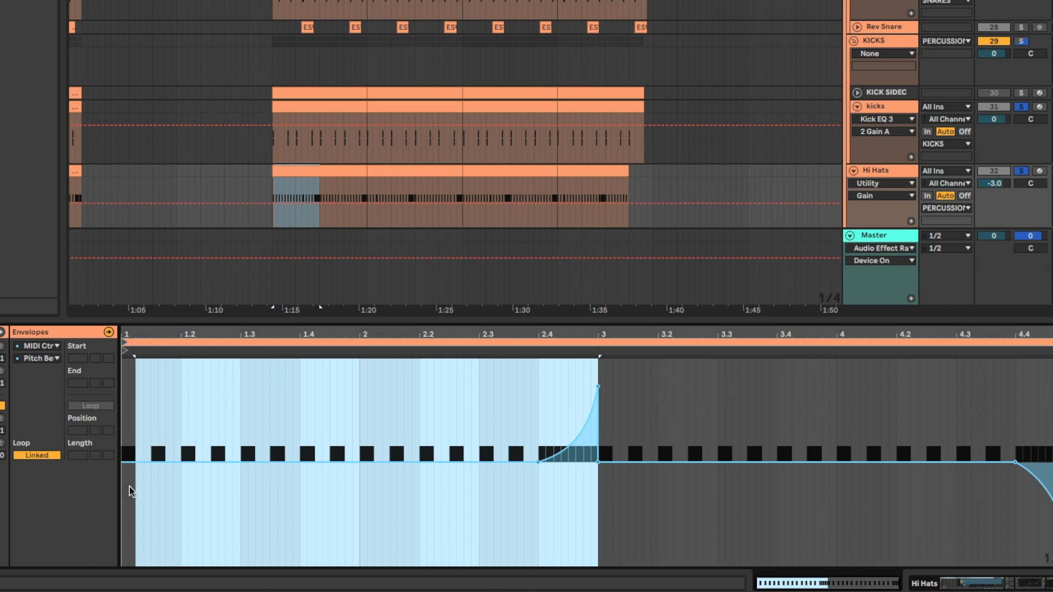
drag(335, 509, 331, 509)
drag(440, 528, 695, 510)
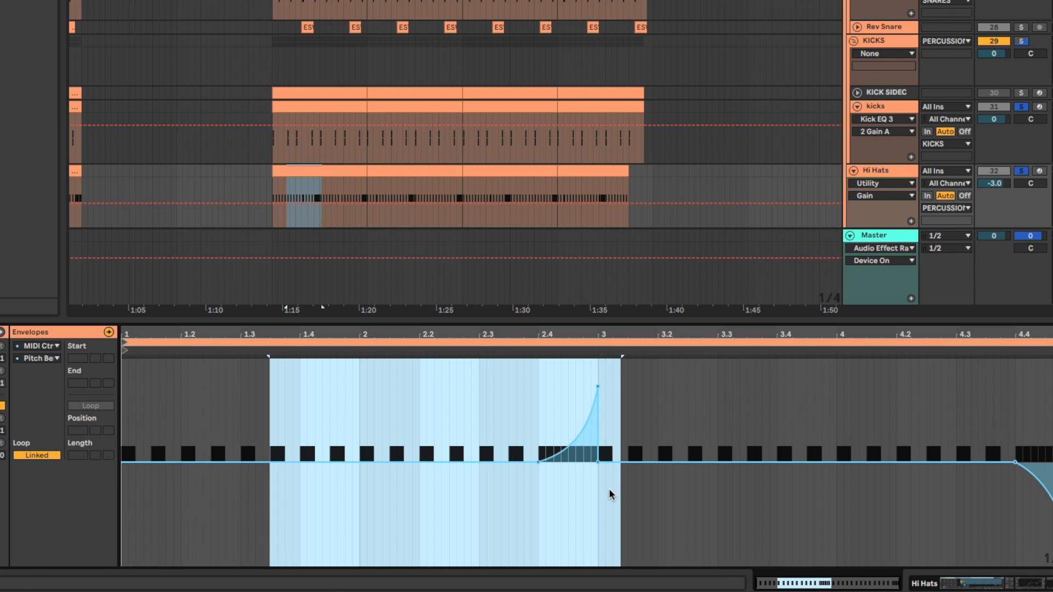
click(611, 489)
click(568, 472)
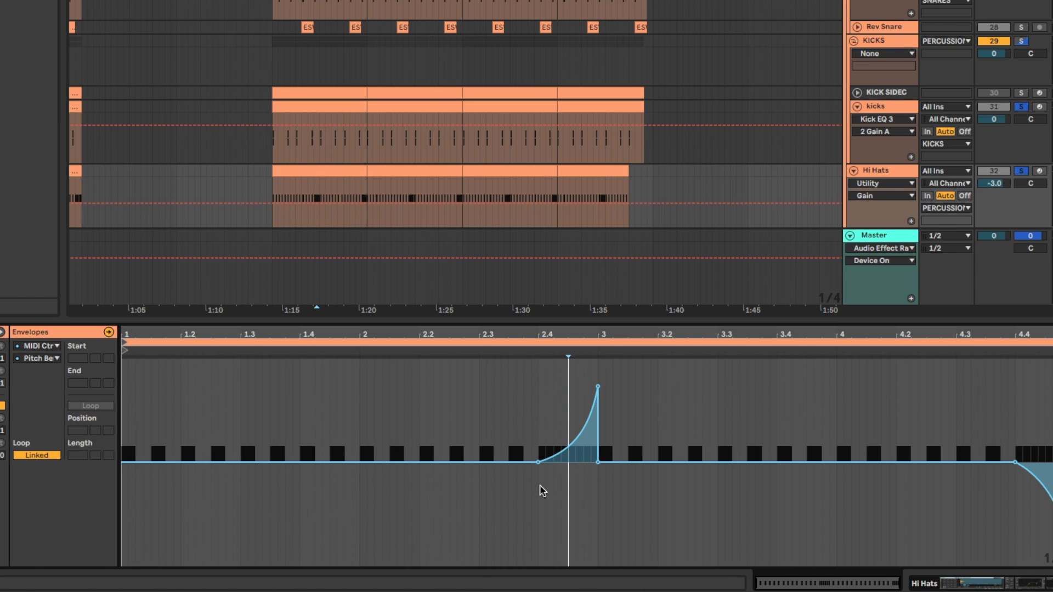
Try deleting the Pitch Bend rise between 2.4 and 3, restore it and select that range again.
drag(541, 487, 621, 376)
click(614, 381)
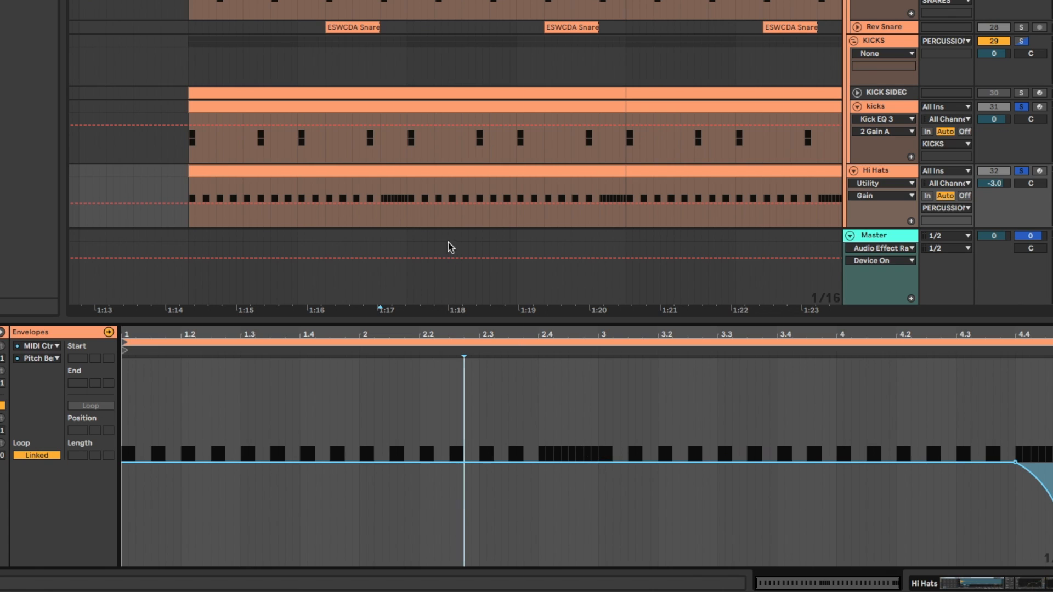
click(381, 189)
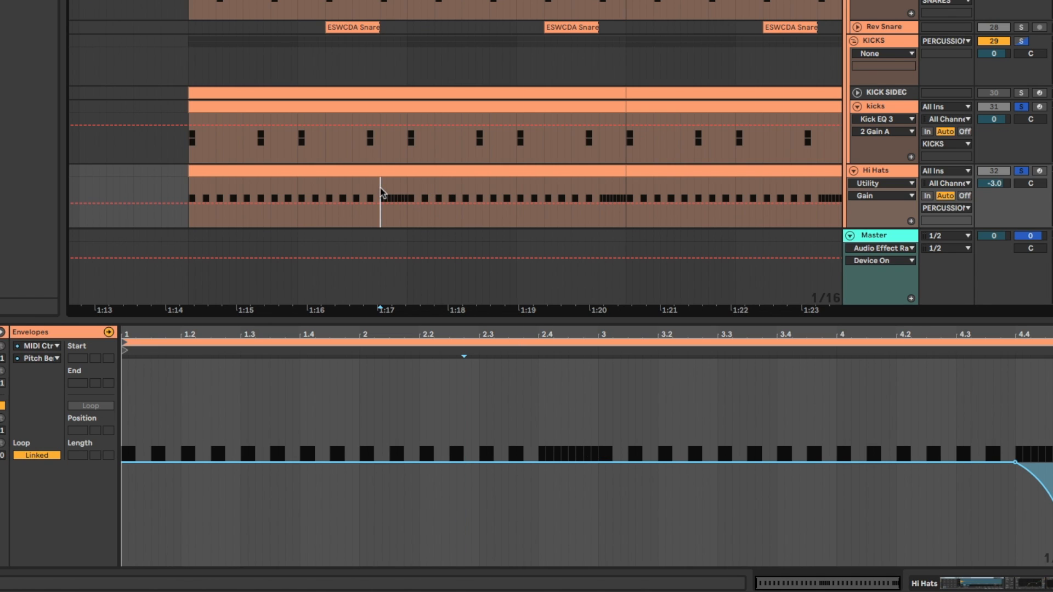
click(413, 504)
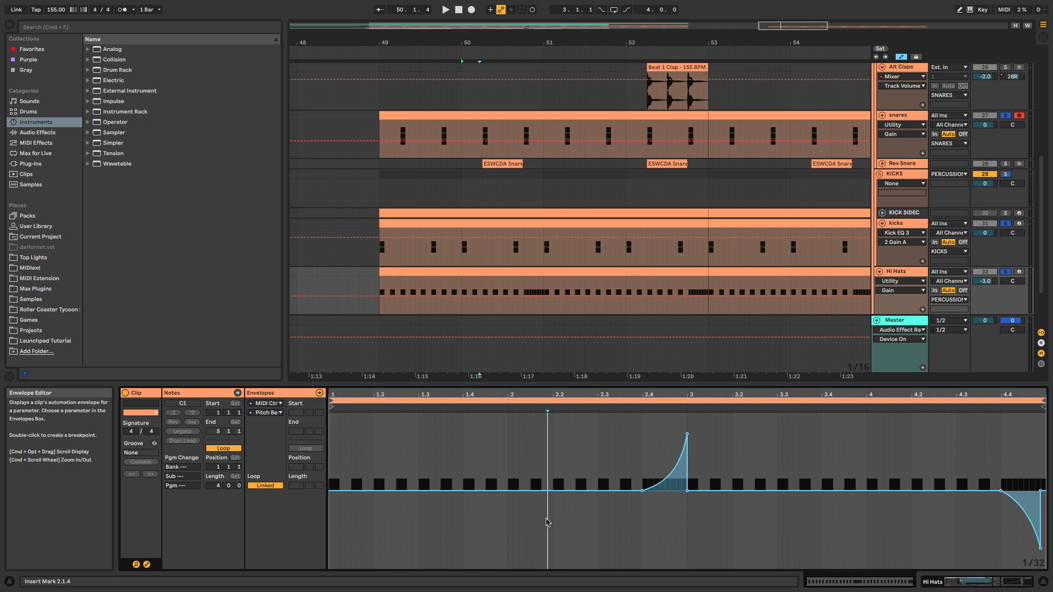
drag(507, 516, 643, 515)
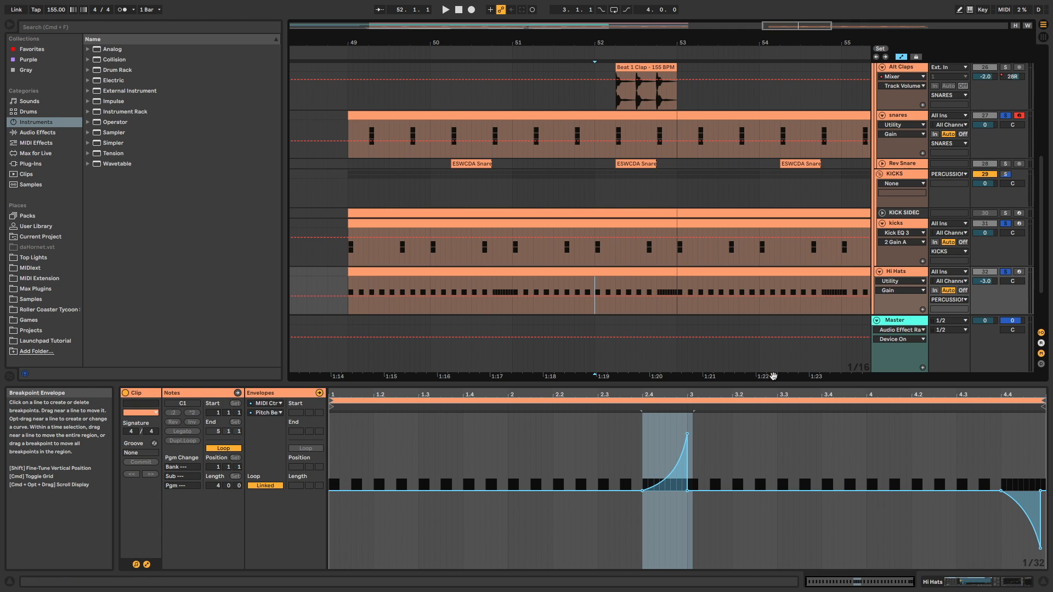
Play the Rides clip's pattern, and open and play the first snares clip after bar 49.
key(space)
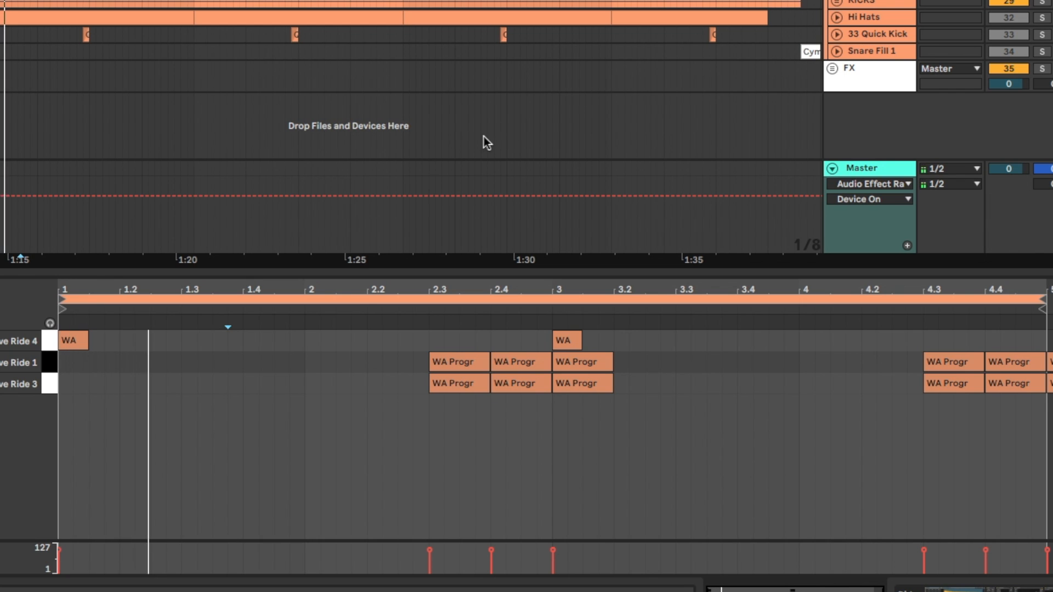
click(308, 442)
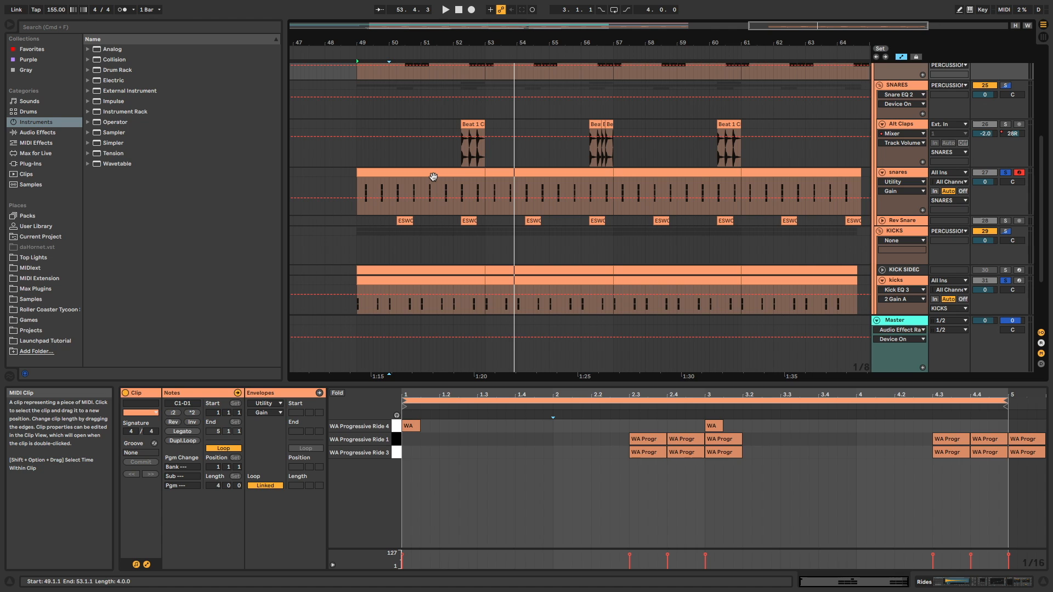
click(433, 176)
scroll(433, 177, up, 2)
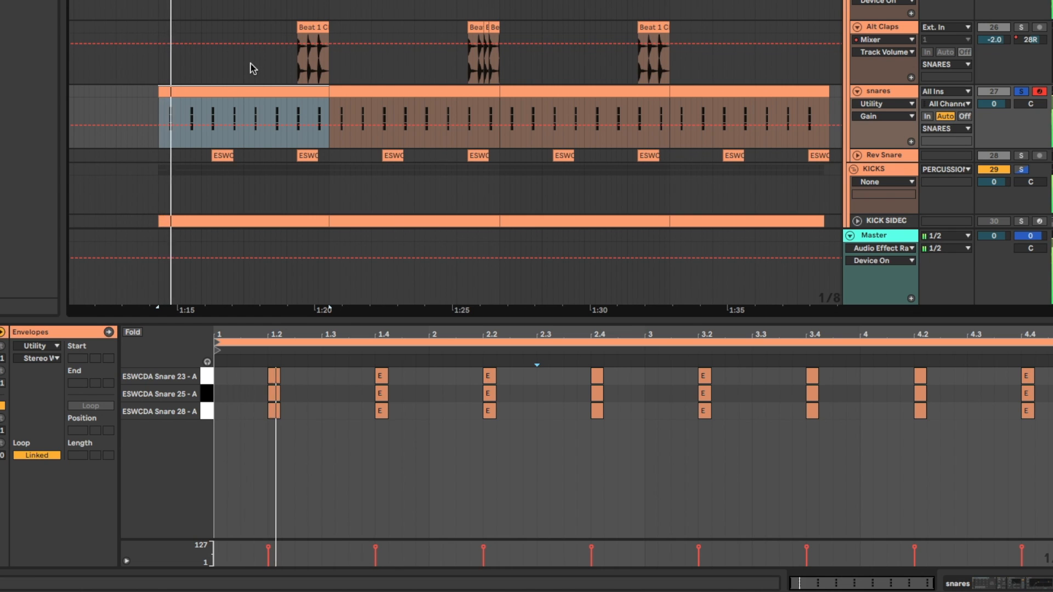
scroll(427, 193, up, 2)
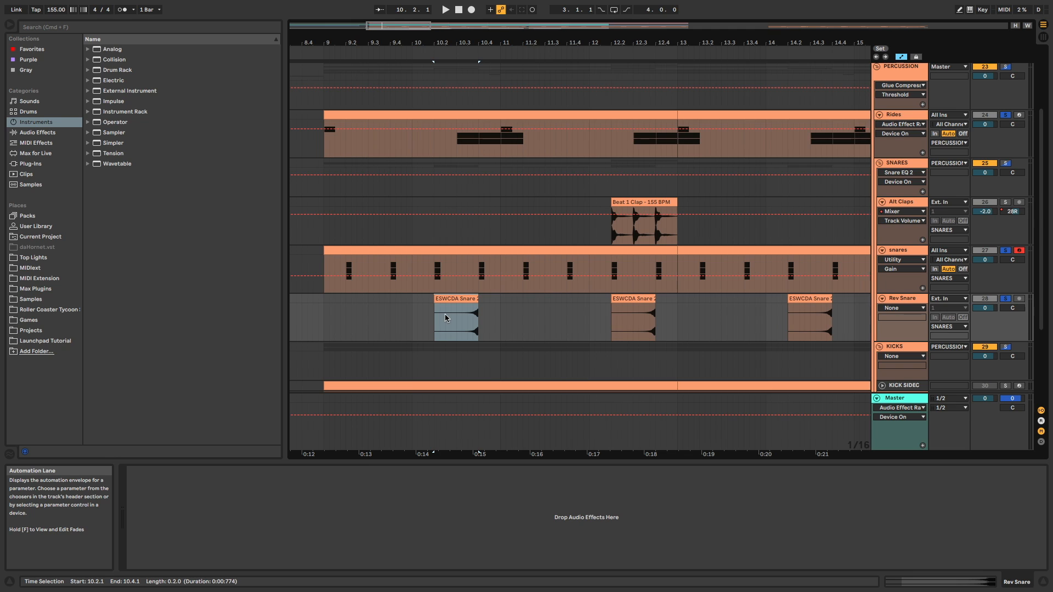
Play the snares clip from bar 9 and select the reversed ESWCDA Snare clip at 10.2 on the Rev Snare track.
click(337, 267)
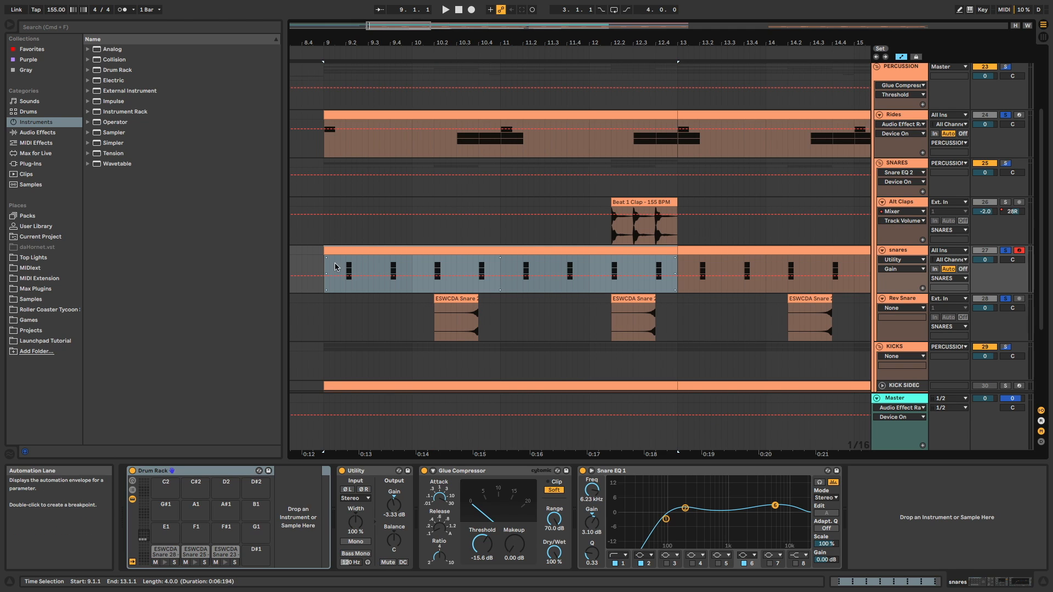
key(space)
click(467, 299)
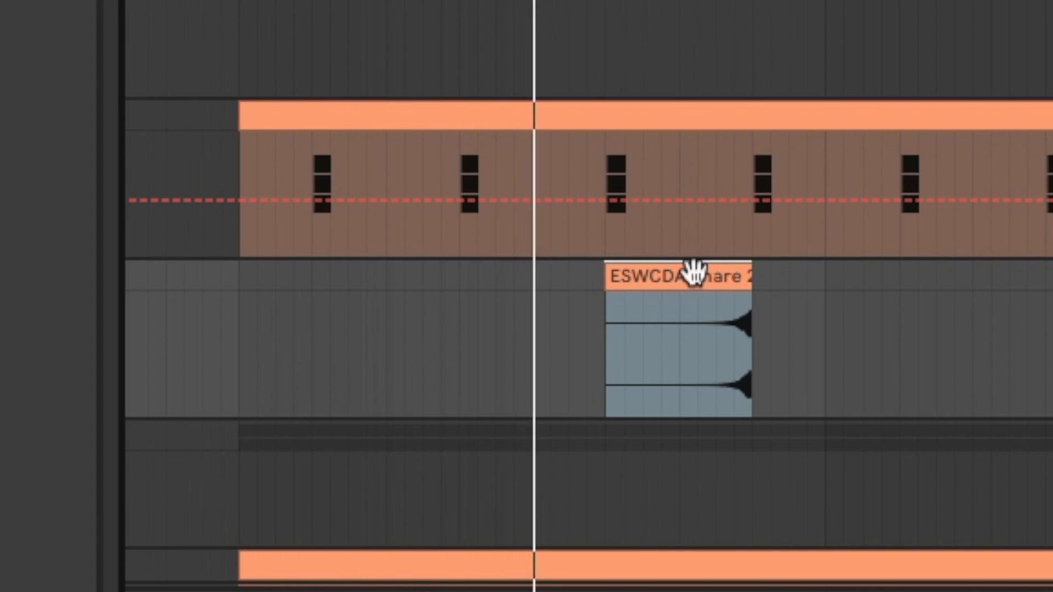
scroll(914, 281, right, 2)
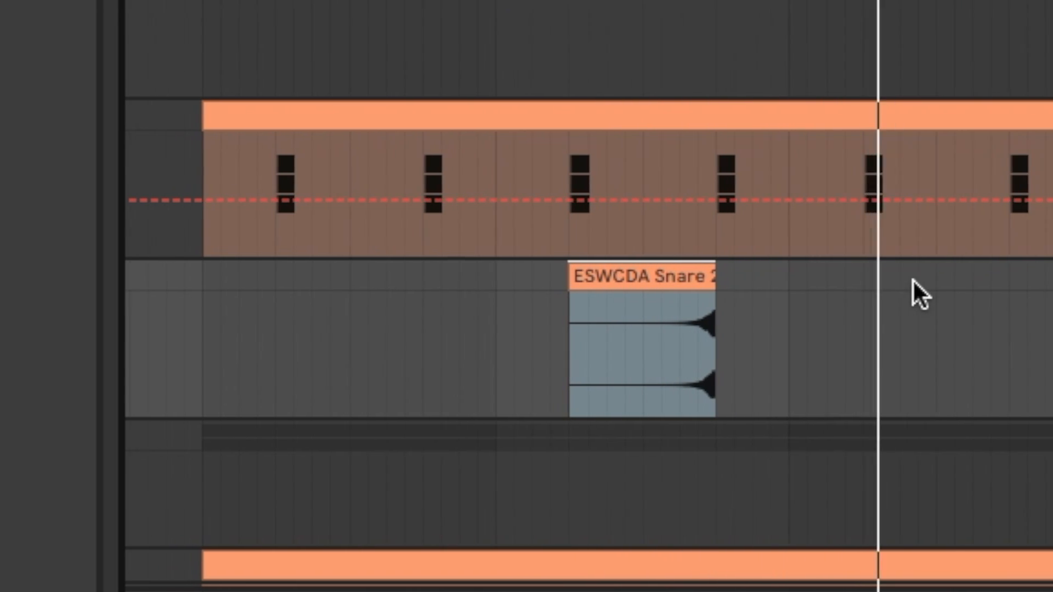
scroll(913, 283, right, 10)
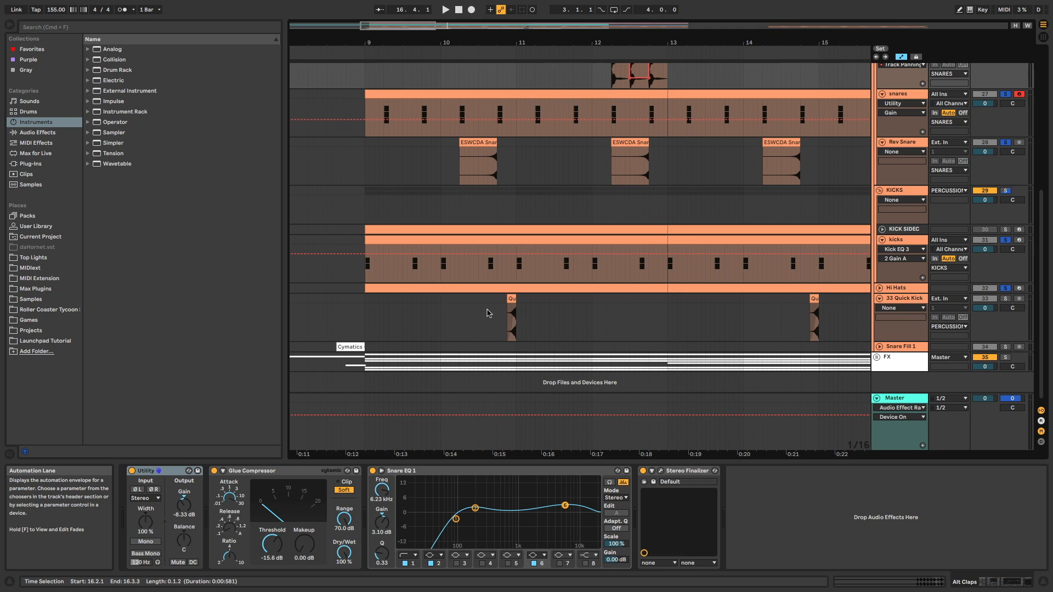
Examine the 33 Quick Kick clip leading into bar 11 and the empty space before it, and play that passage.
drag(487, 307, 524, 299)
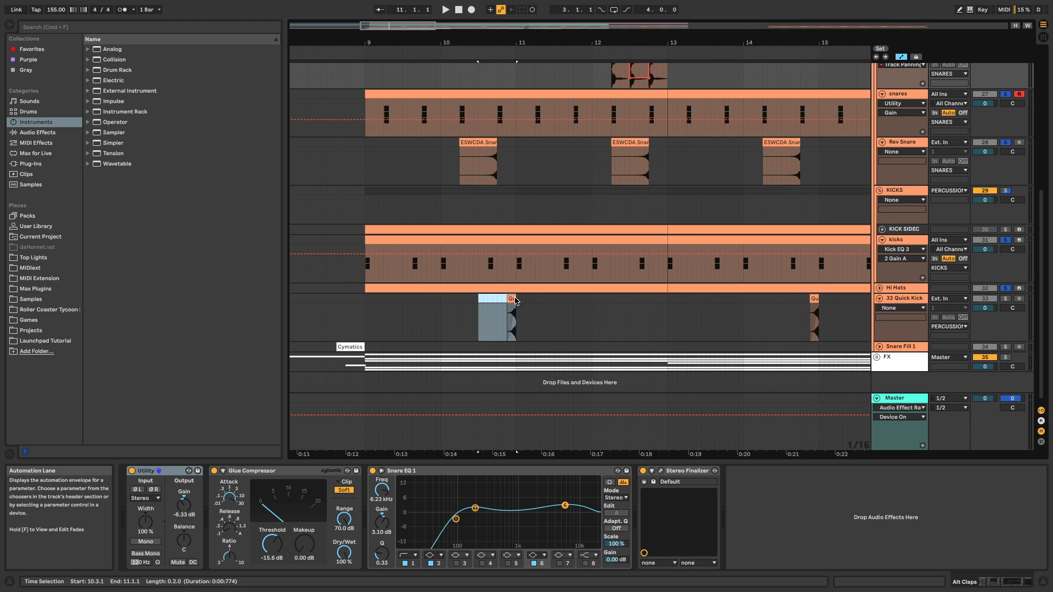
click(412, 300)
drag(364, 307, 454, 310)
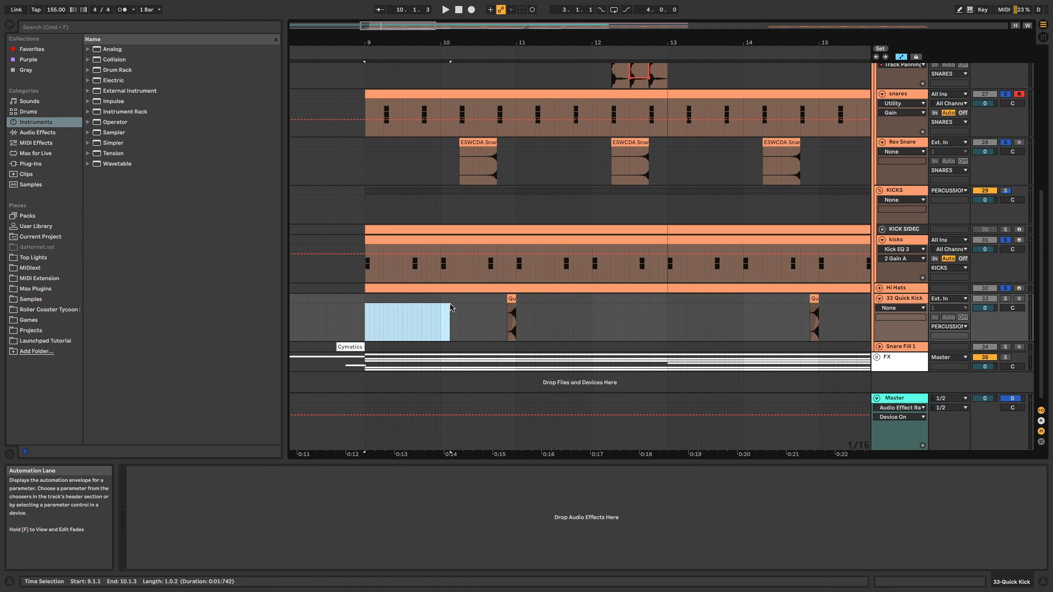
click(464, 313)
key(space)
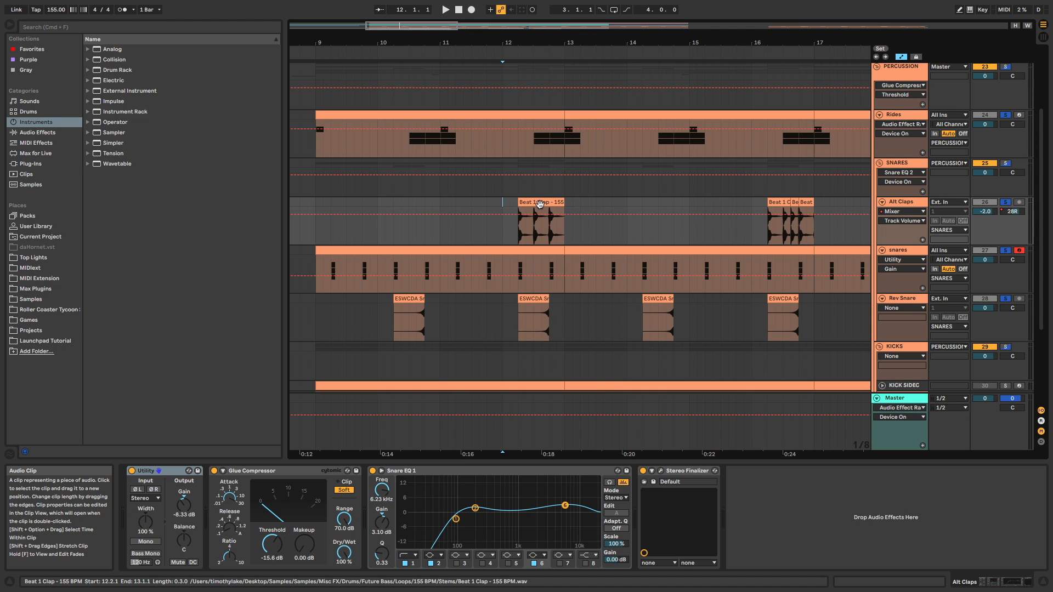
Play the Beat 1 Clap clips on the Alt Claps track at 12.2 and 16.2.
key(space)
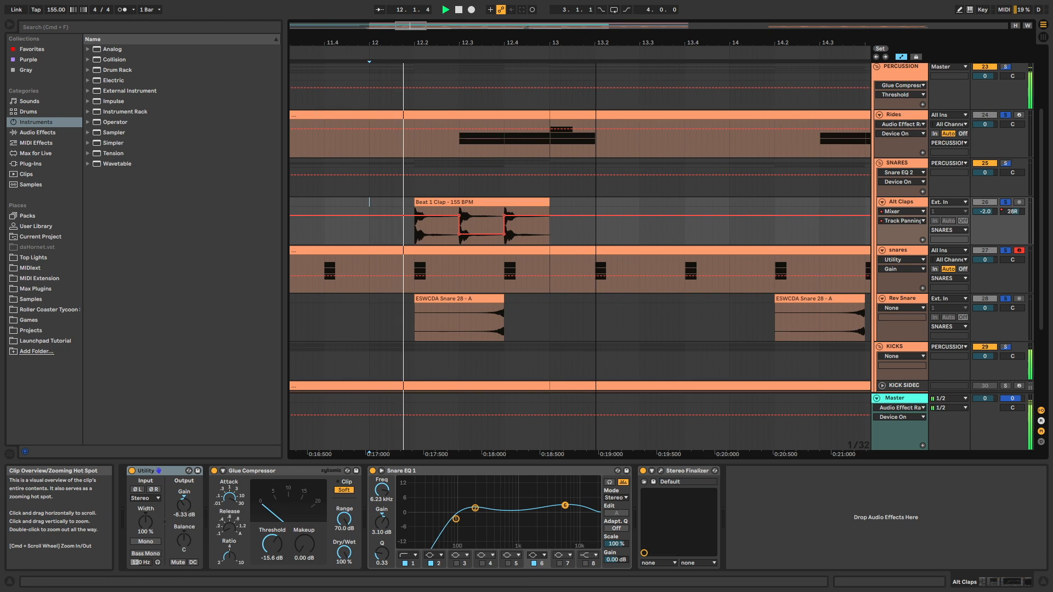
drag(597, 43, 550, 11)
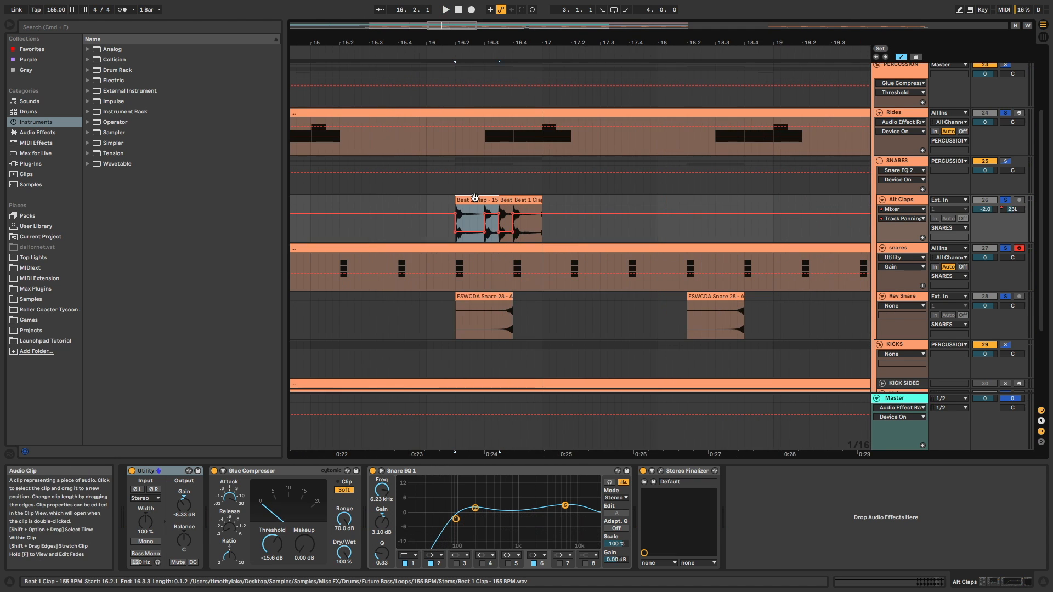
key(space)
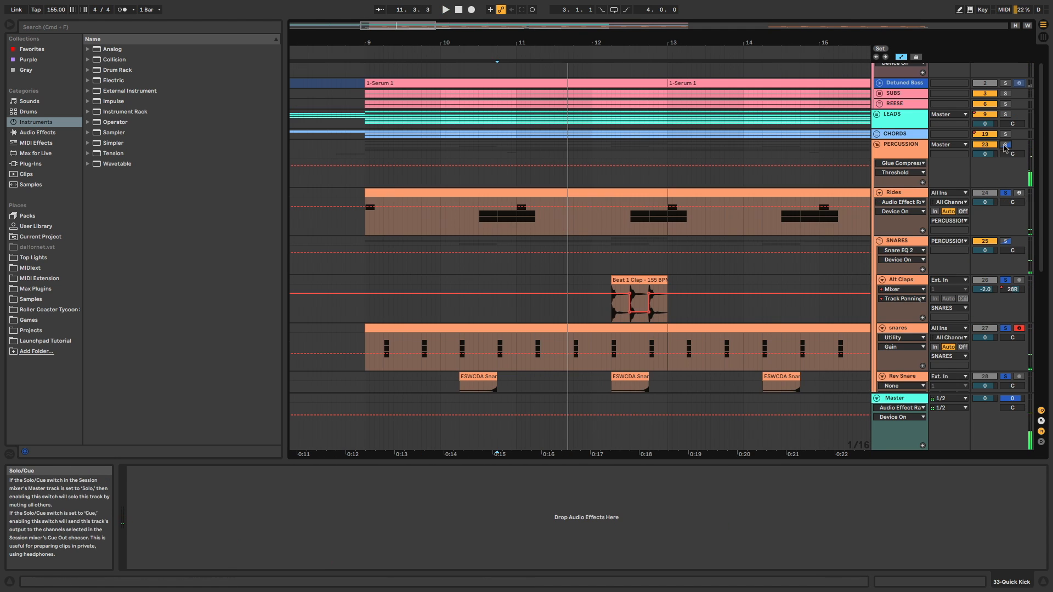
Solo only the PERCUSSION group and play all drums together from the Rides clip at bar 9.
click(1005, 146)
click(458, 188)
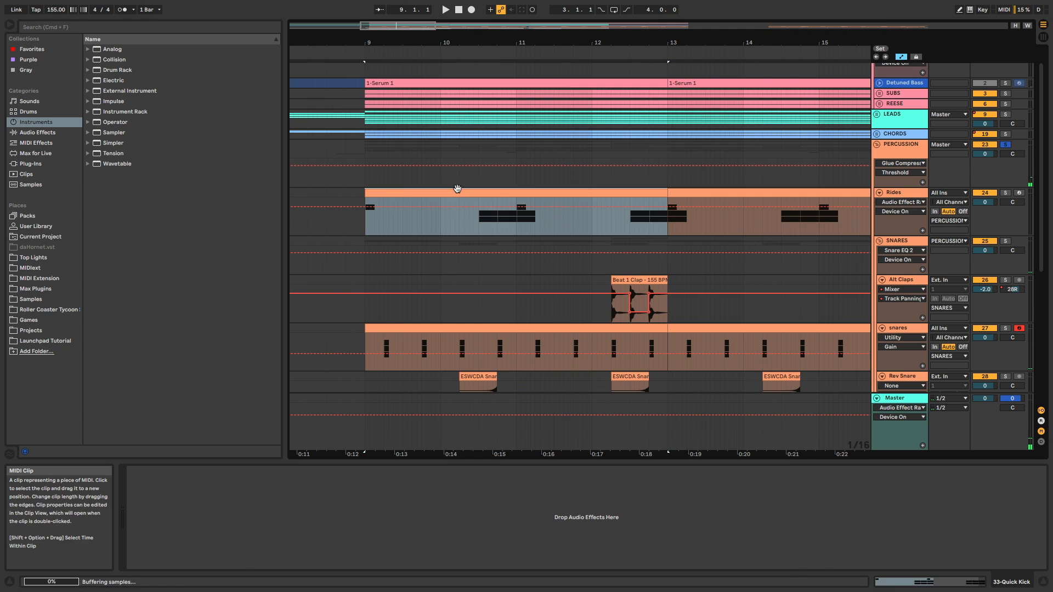
drag(398, 23, 399, 11)
key(space)
scroll(512, 207, right, 2)
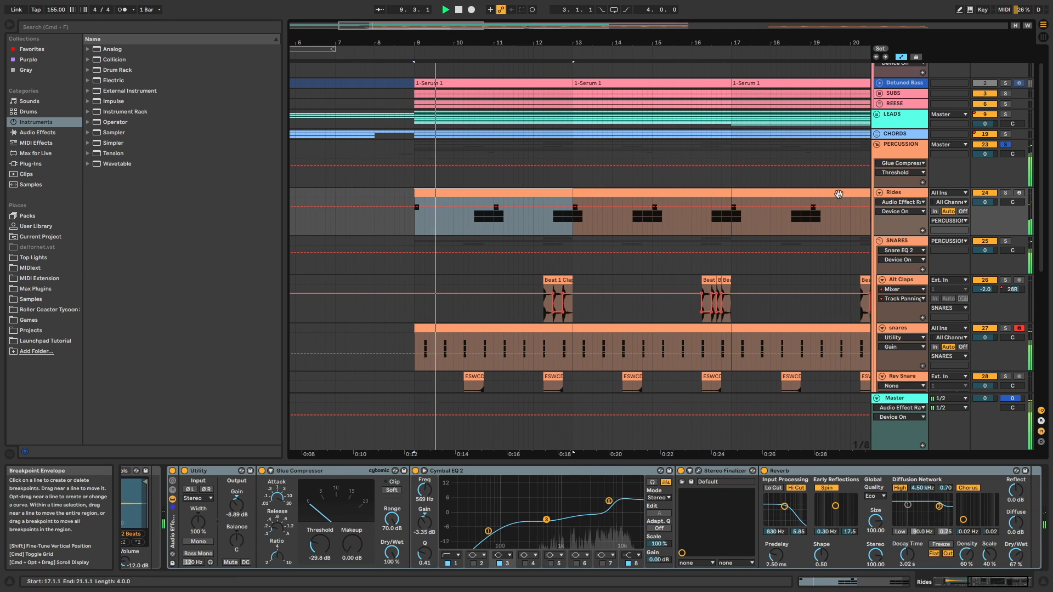
Fold the Rides and 33 Quick Kick tracks and the SNARES and KICKS groups.
click(879, 193)
click(879, 203)
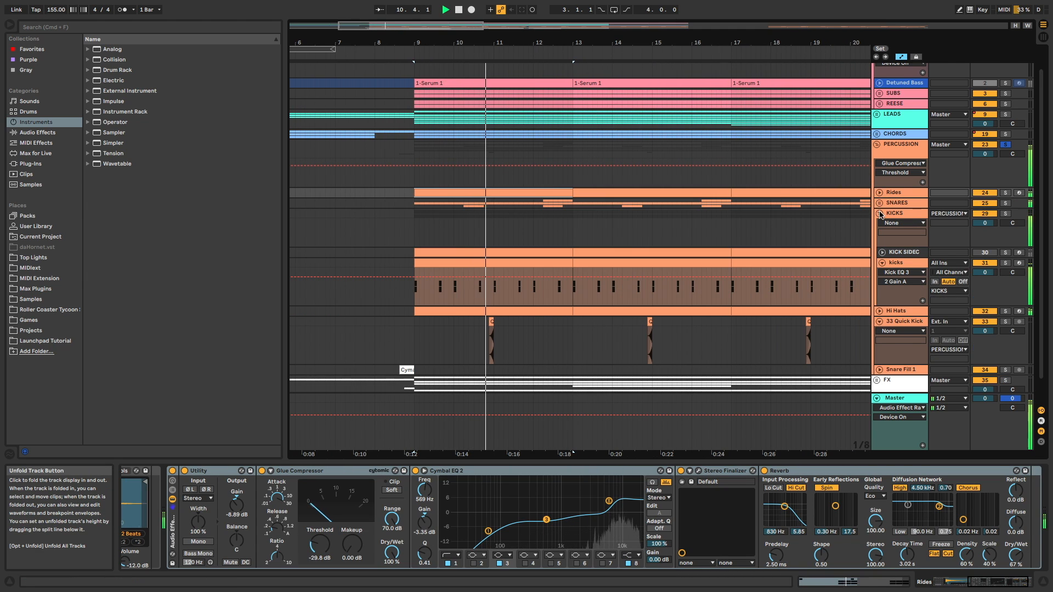
click(880, 213)
click(878, 257)
Select the stacked chord notes in the Detuned Saw clip at bar 9 and play them.
scroll(619, 224, right, 3)
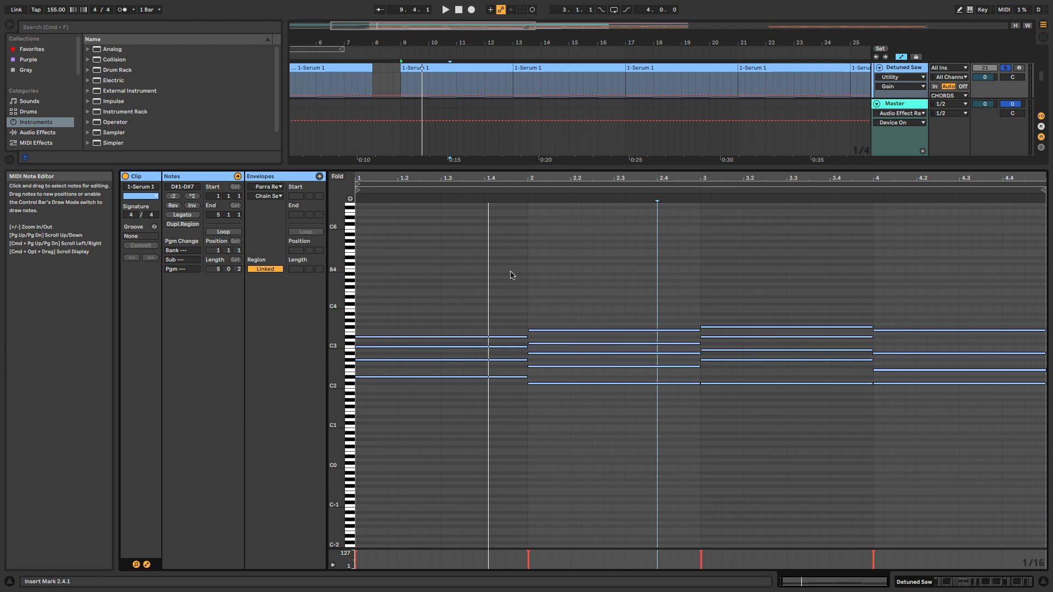
drag(480, 269, 919, 429)
key(space)
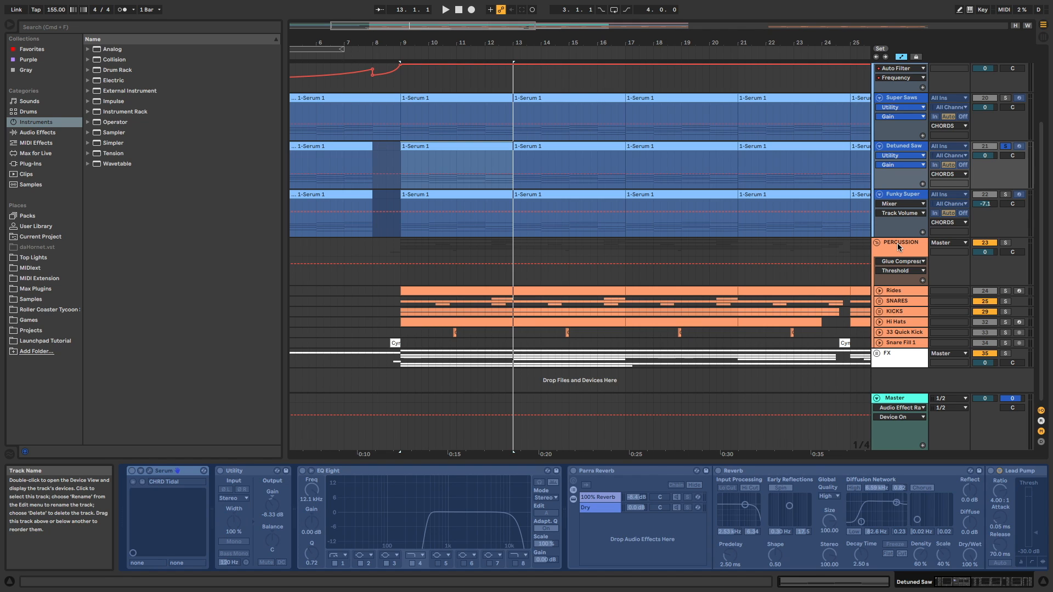
Open the frozen Detuned Saw clip at bar 9 in the note editor and play its chords.
double_click(442, 147)
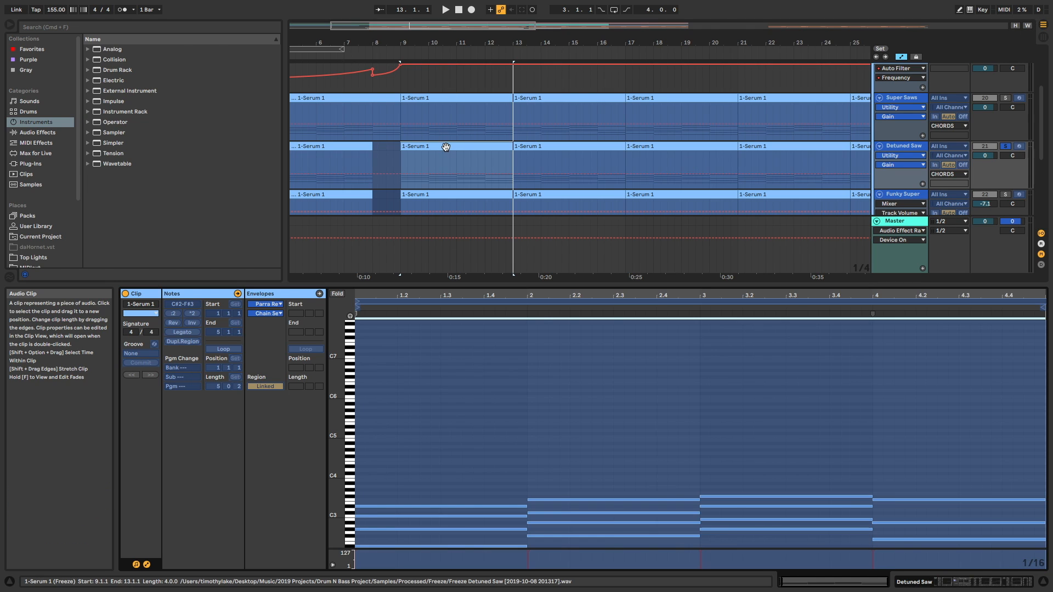
scroll(519, 377, down, 1)
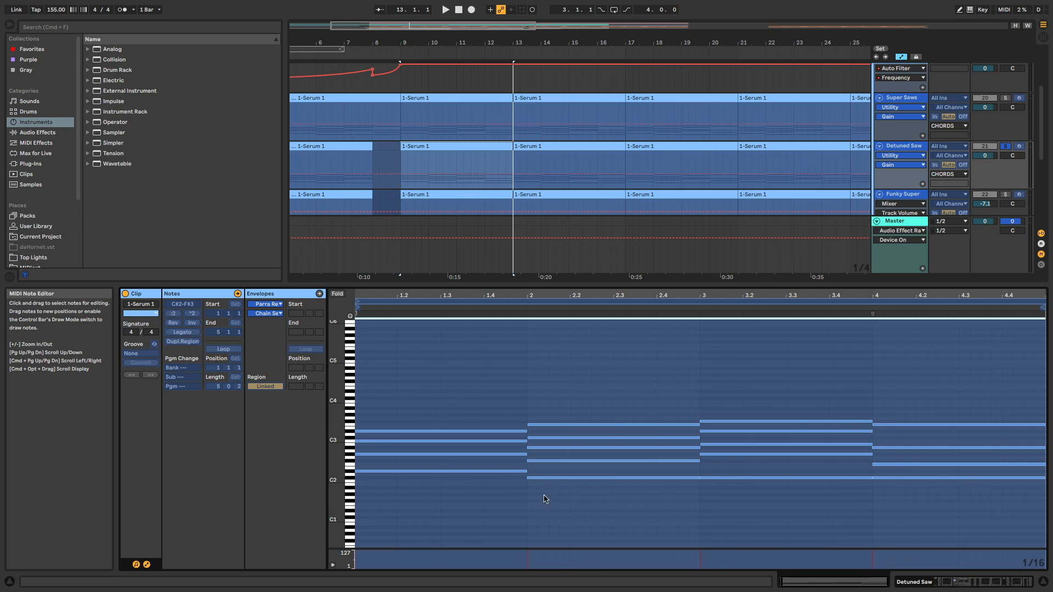
key(space)
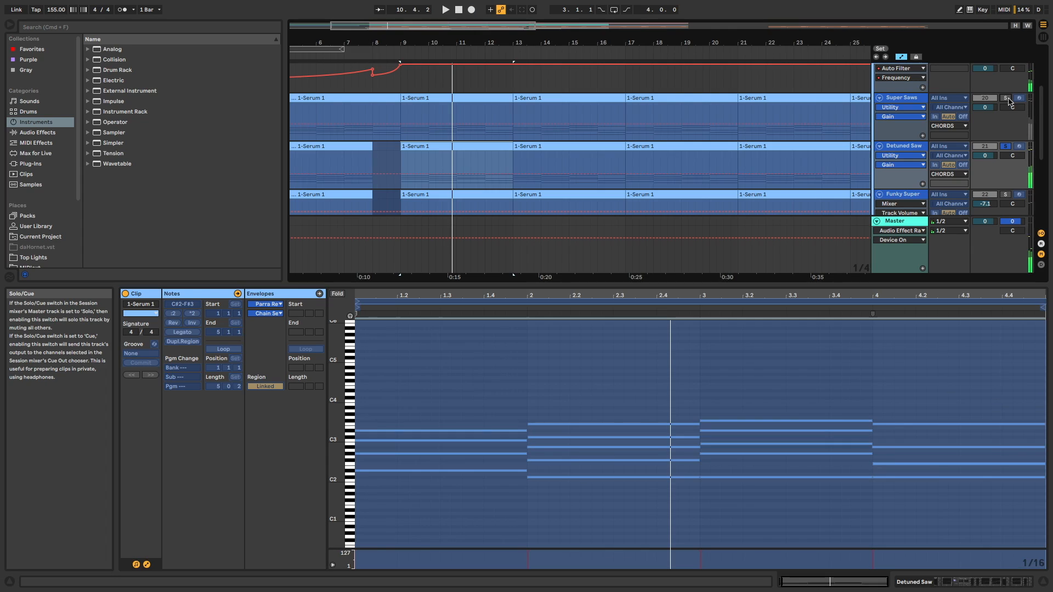
Solo the Super Saws and Funky Super layers in turn and play their chord clips at bar 9.
click(487, 100)
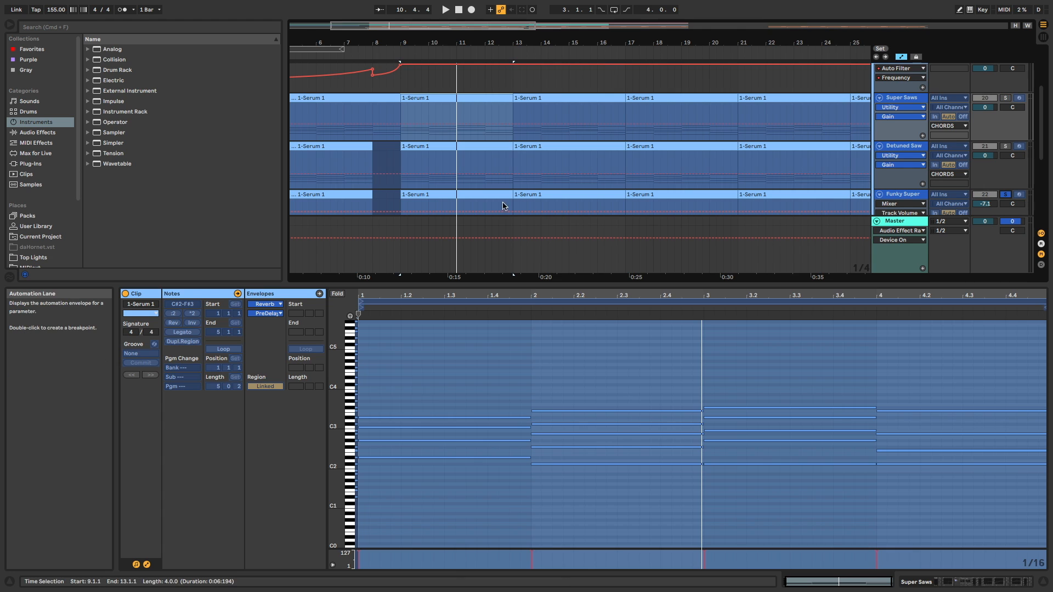
click(436, 198)
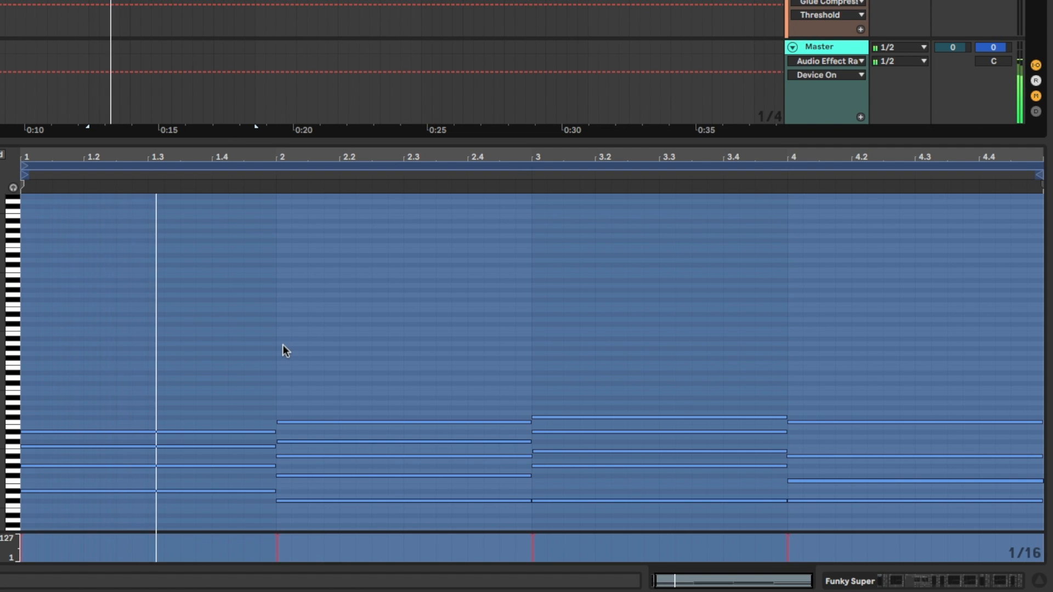
click(531, 422)
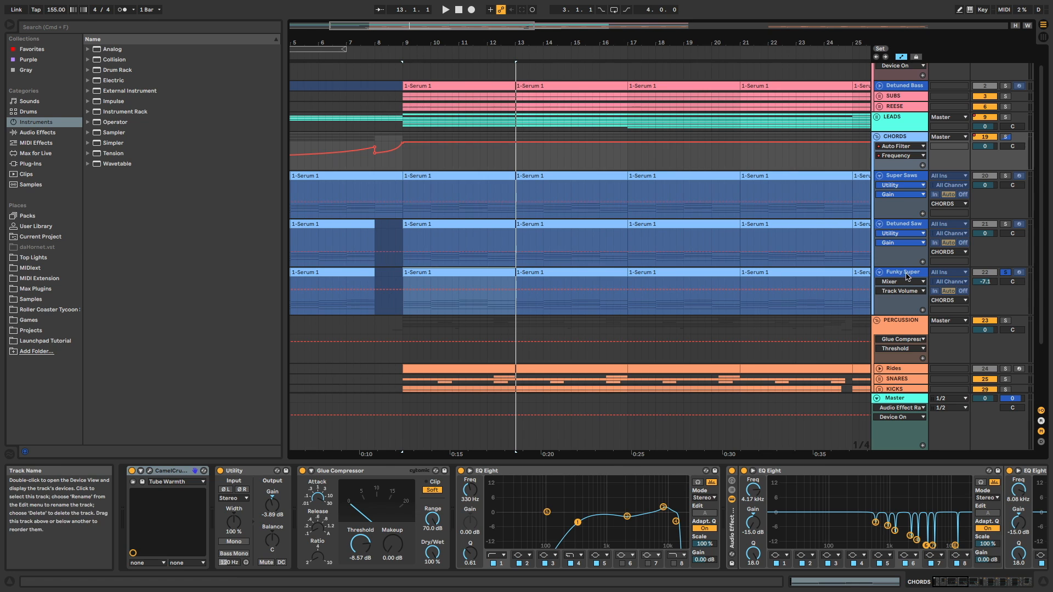
Show the devices of the Funky Super track and of the CHORDS group, through to the group's sidechain compressors.
click(906, 273)
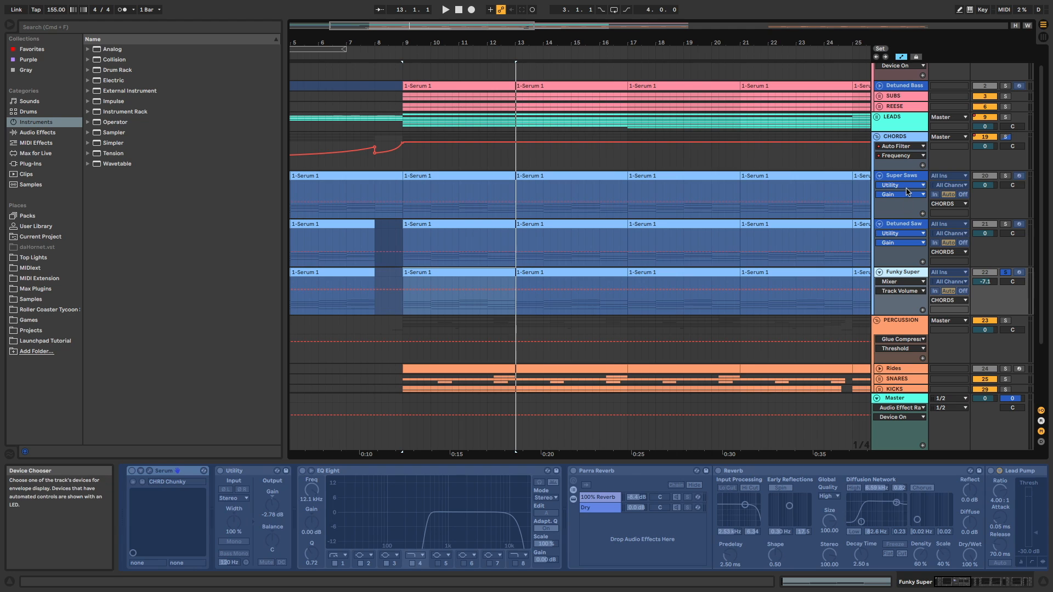
click(900, 138)
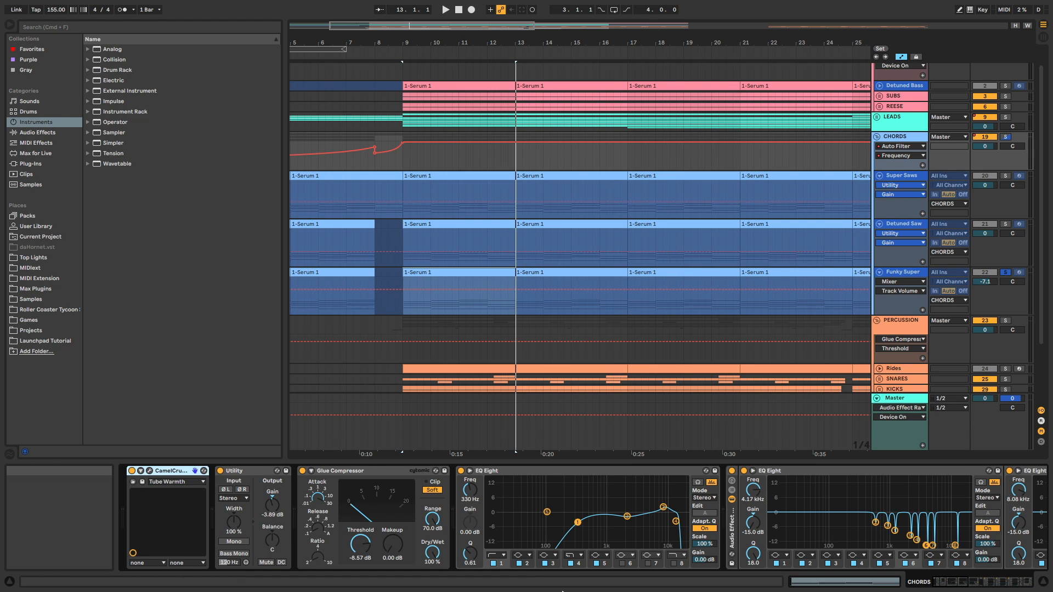
scroll(532, 560, right, 10)
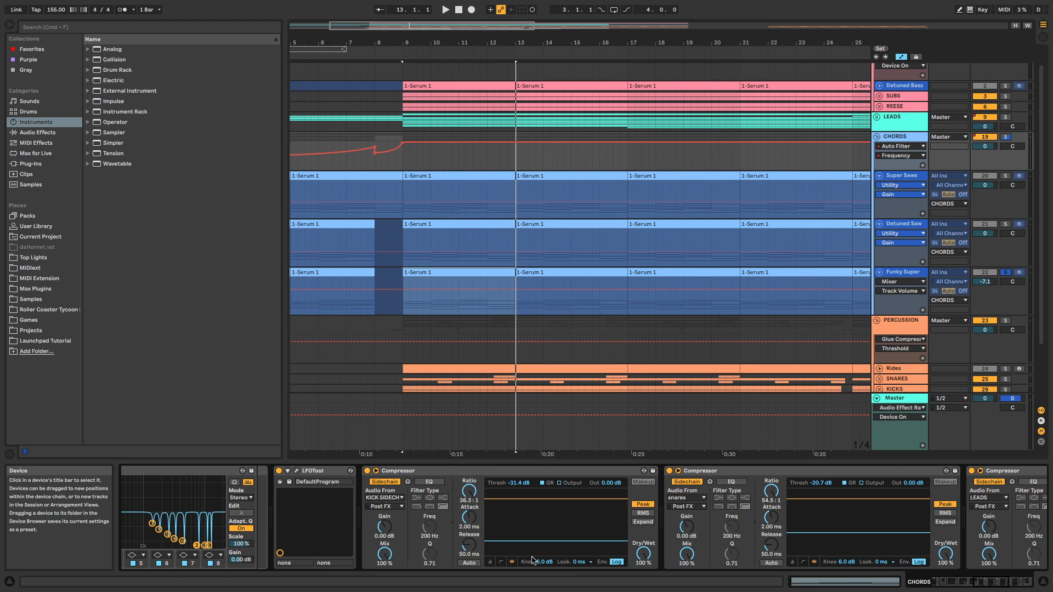
Play all chord layers from bar 9 and examine LFOTool and the kick and snare sidechain compressors on the CHORDS group.
click(430, 176)
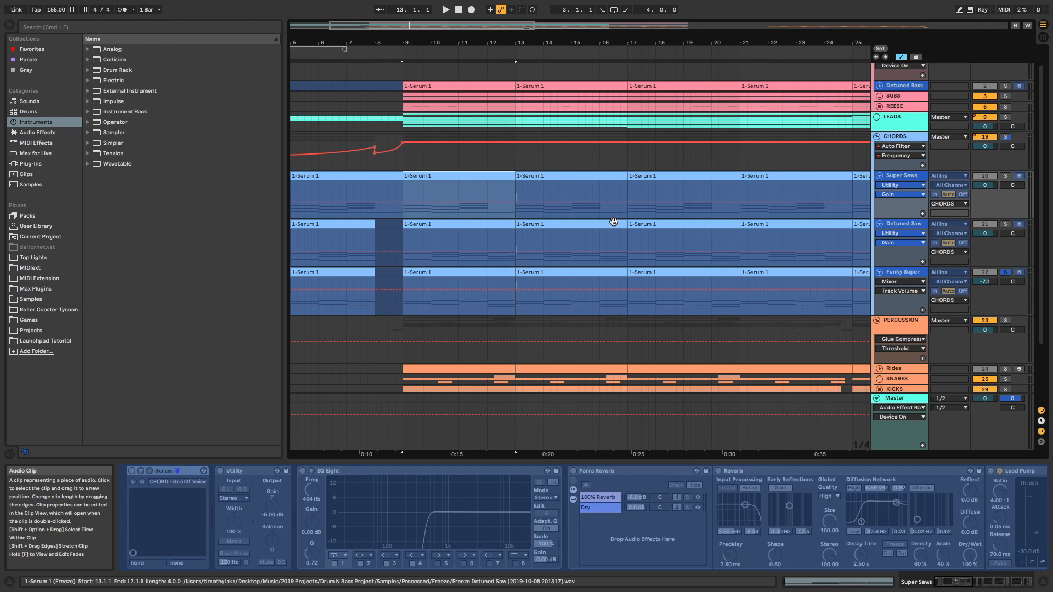
key(space)
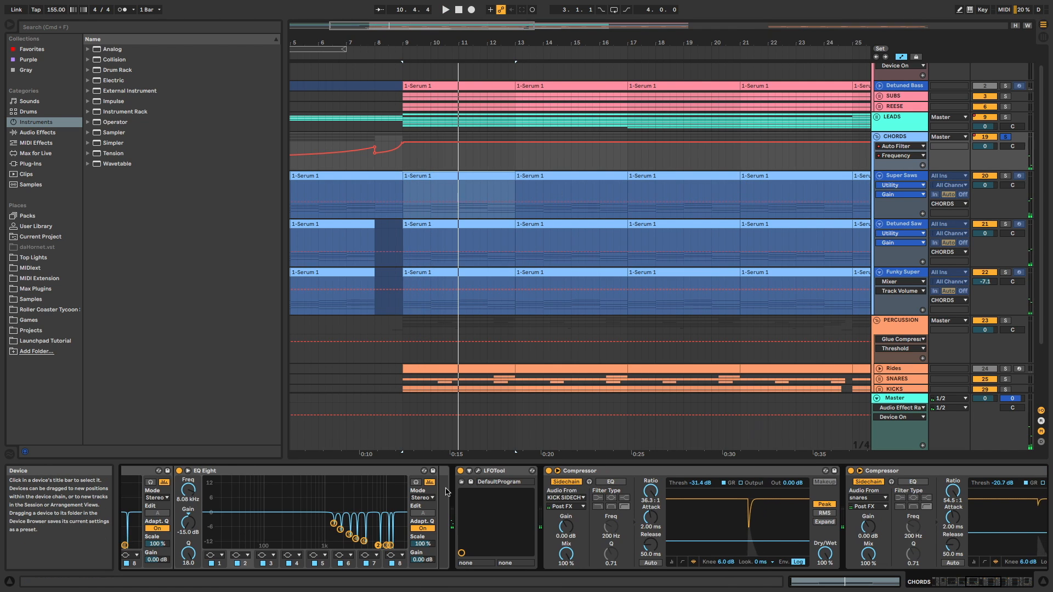
scroll(447, 493, right, 1)
click(431, 473)
drag(681, 252, 645, 139)
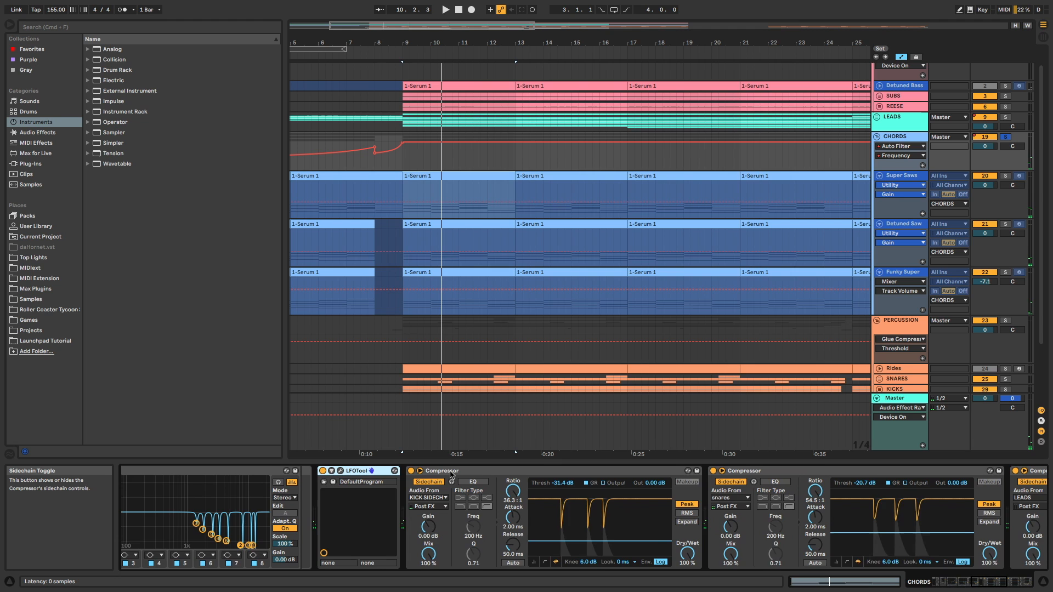
scroll(528, 476, right, 3)
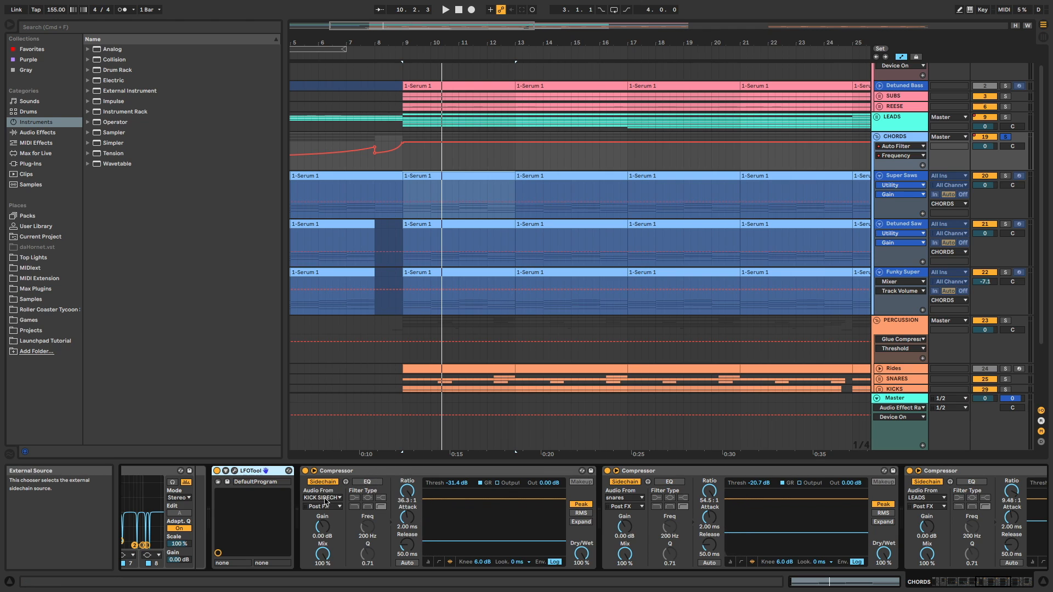
scroll(637, 483, right, 2)
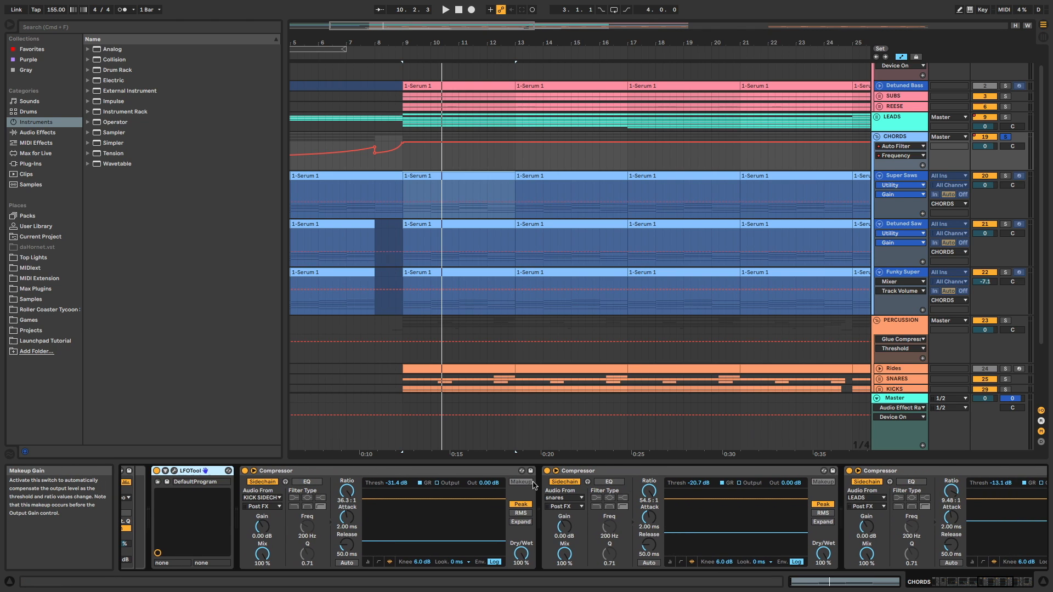
scroll(551, 483, left, 1)
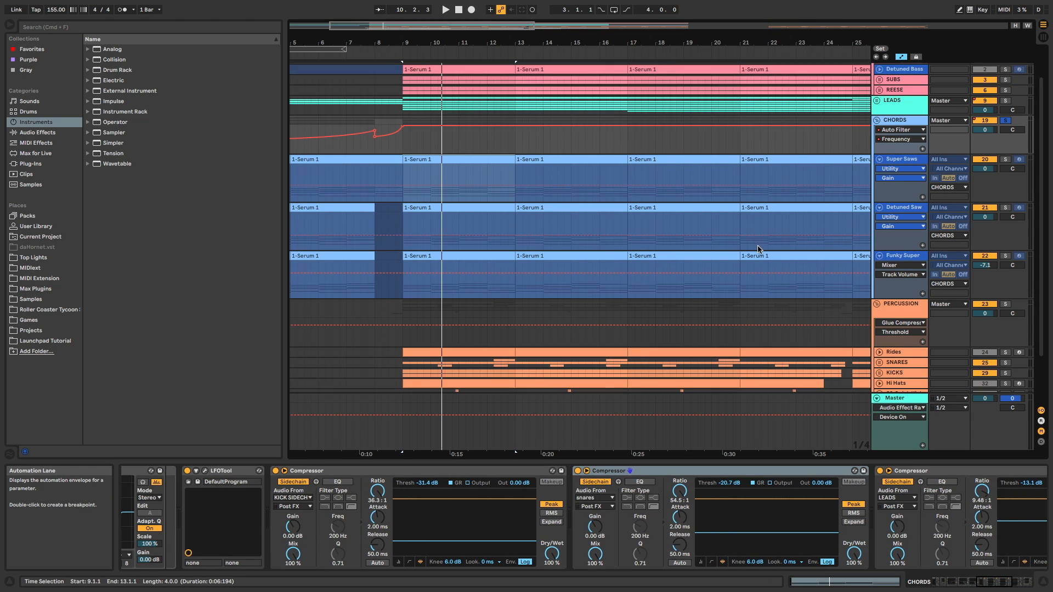
Solo the PERCUSSION group alongside the CHORDS group and play both from bar 9.
scroll(987, 275, down, 2)
click(1005, 277)
key(space)
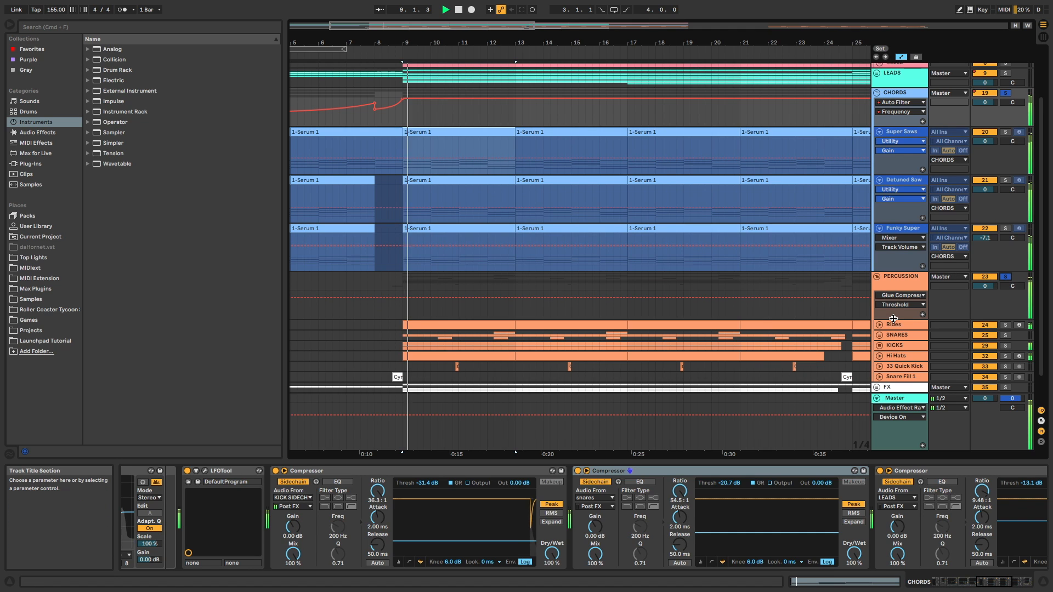
scroll(731, 316, down, 1)
scroll(630, 472, left, 4)
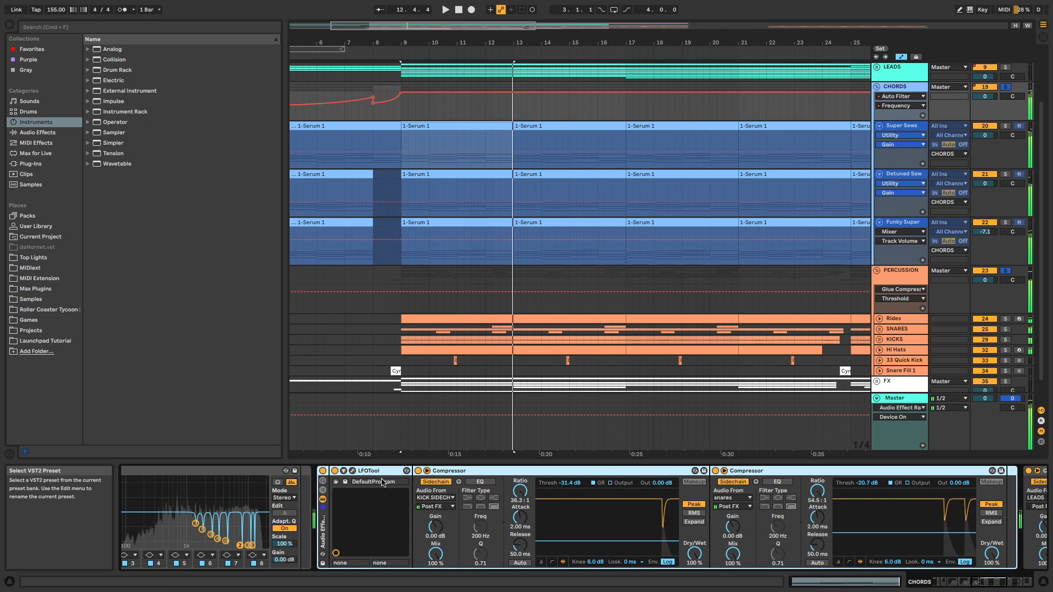
Compare the chords with the rack holding LFOTool and the kick and snare compressors bypassed and reactivated during playback.
scroll(378, 482, left, 8)
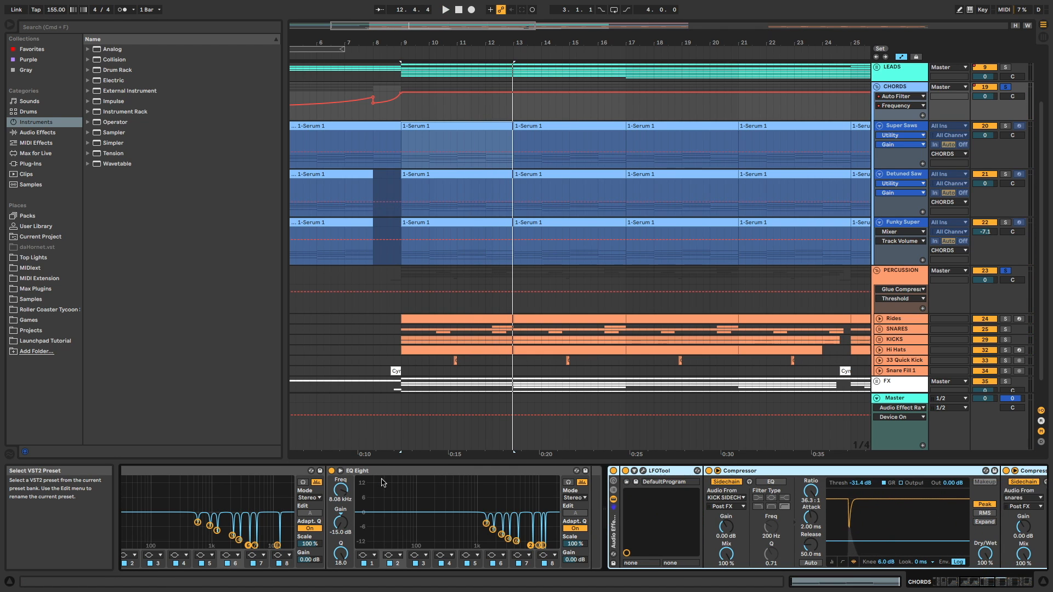
scroll(382, 483, right, 10)
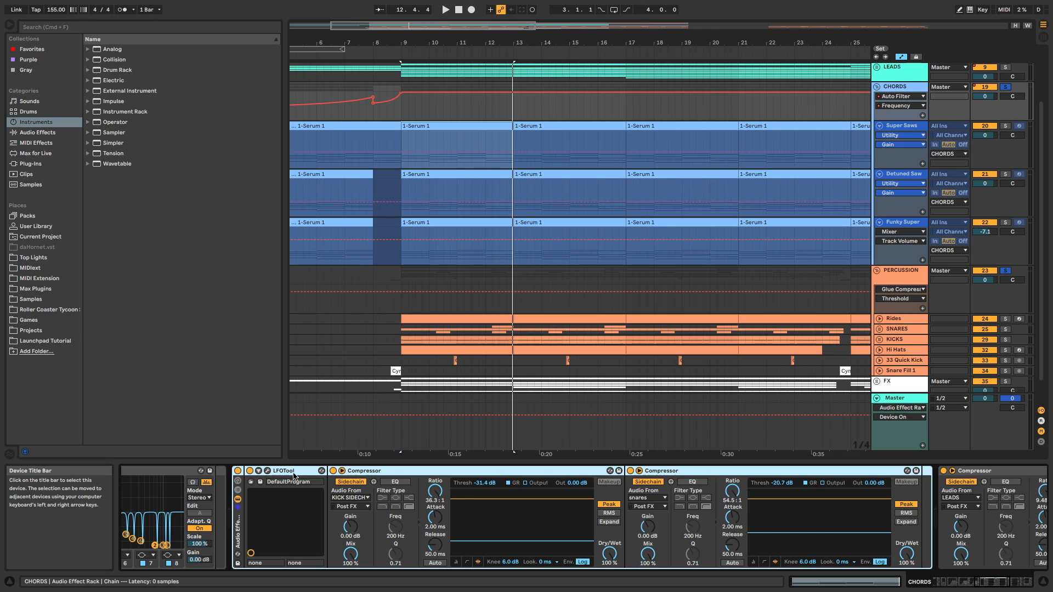
click(237, 473)
key(space)
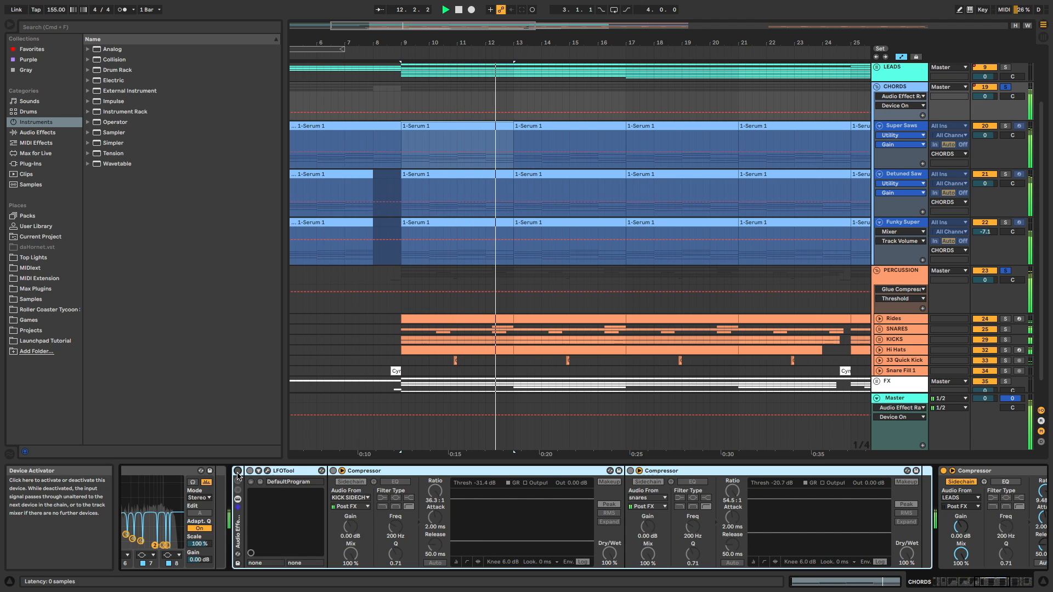
click(237, 473)
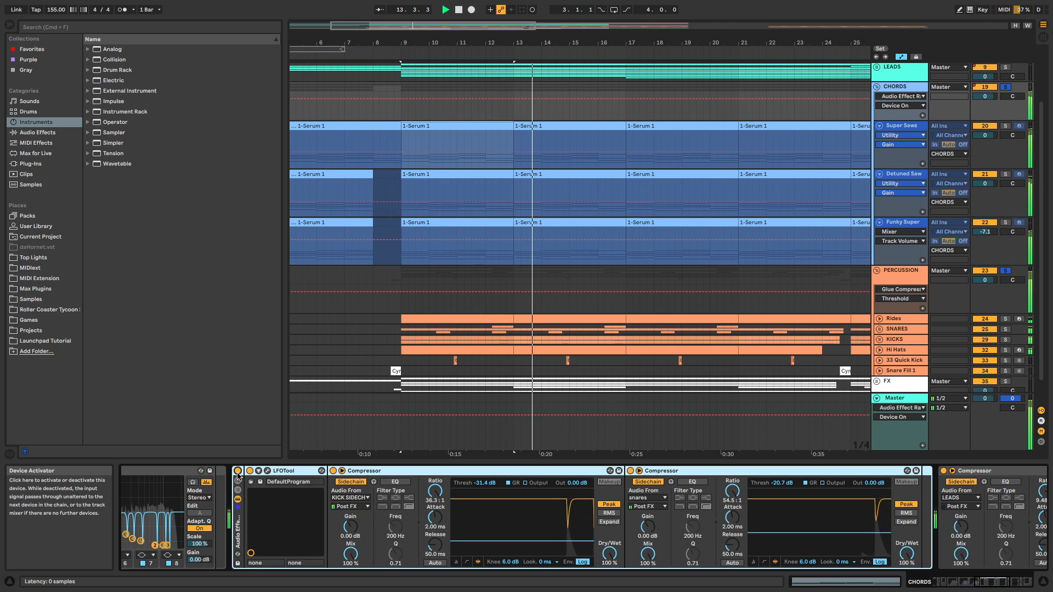
Examine the CHORDS group's remaining devices, including the compressor sidechained from LEADS, and stop playback.
scroll(238, 475, right, 3)
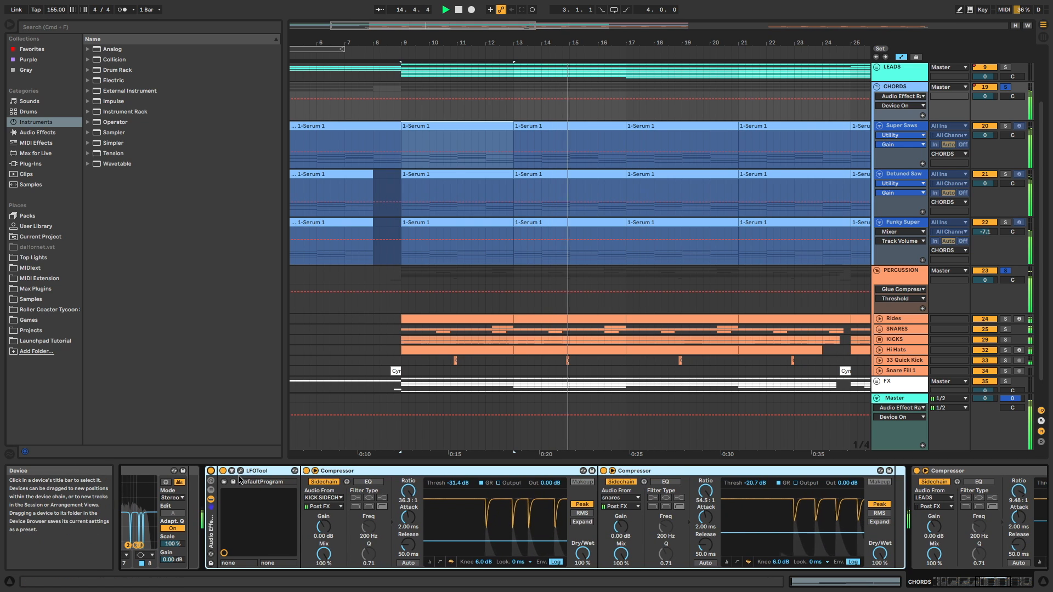
scroll(240, 479, right, 3)
scroll(240, 478, right, 10)
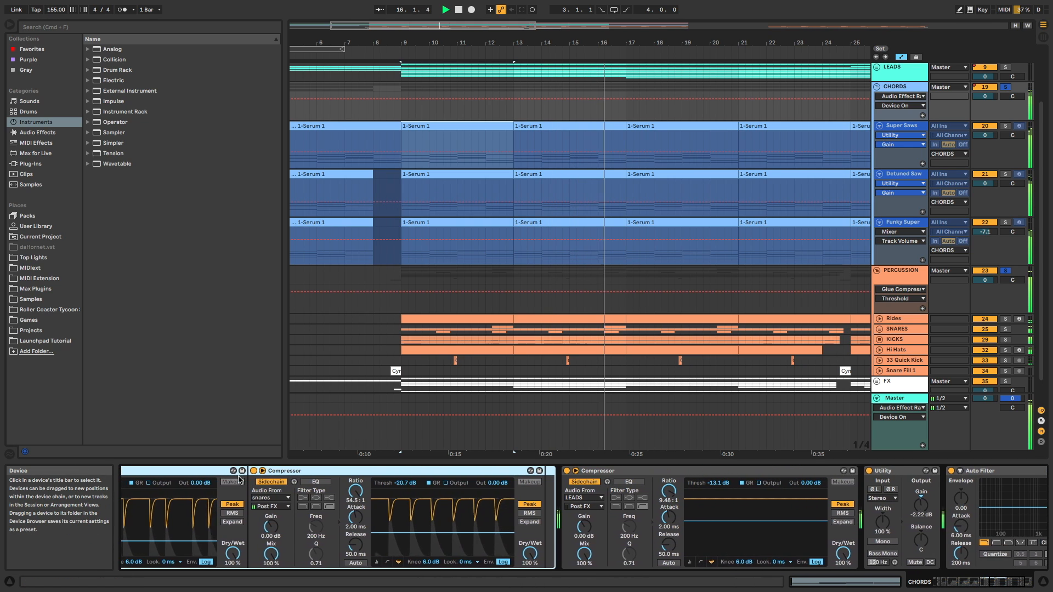
key(space)
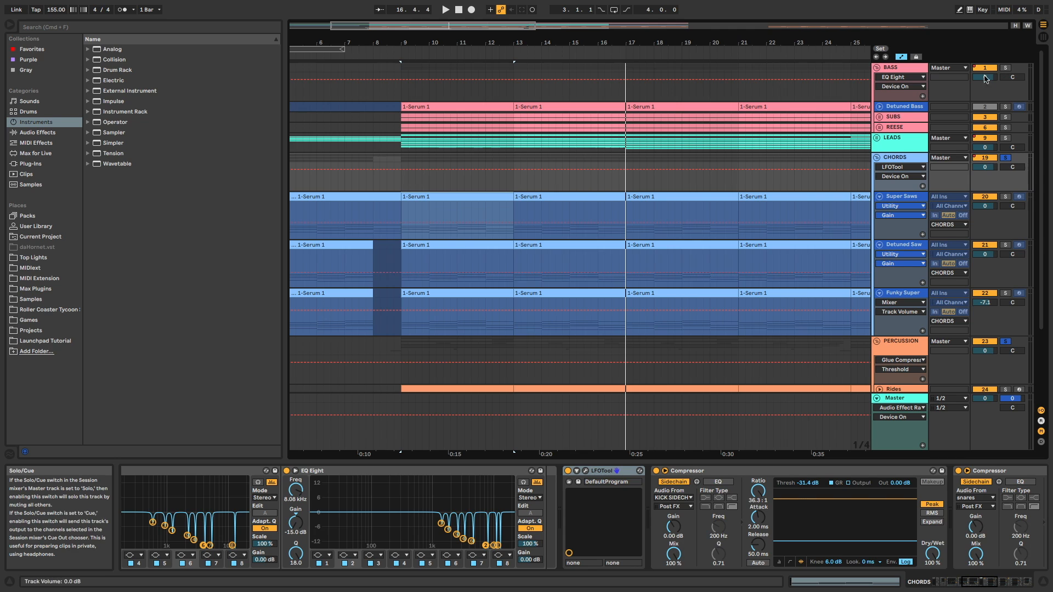
Solo the BASS group with its SUBS and REESE subgroups unfolded and play from the Detuned Bass clip at bar 9.
alt+click(879, 117)
click(434, 107)
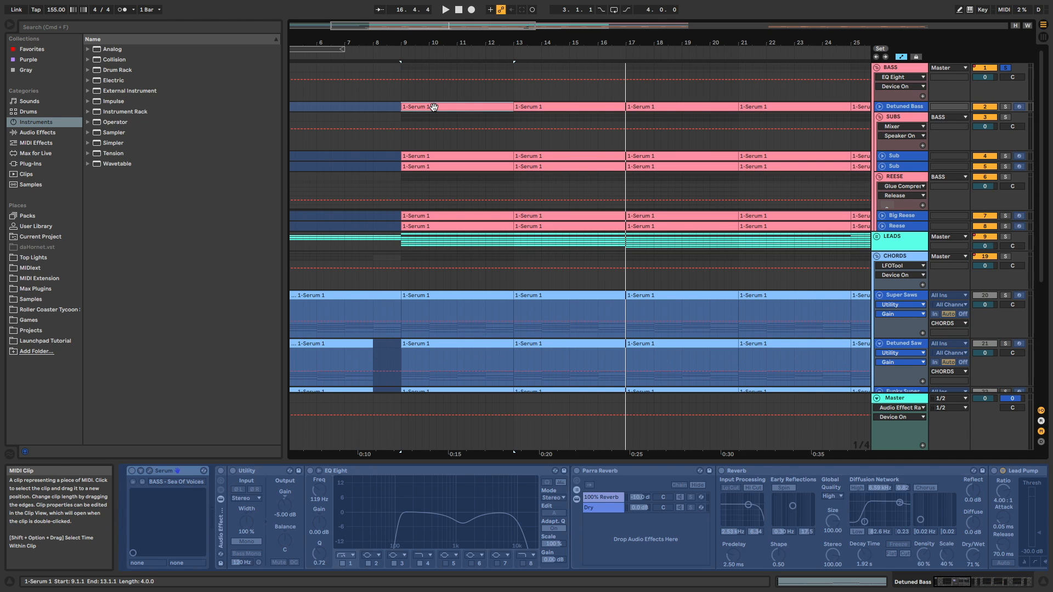
key(space)
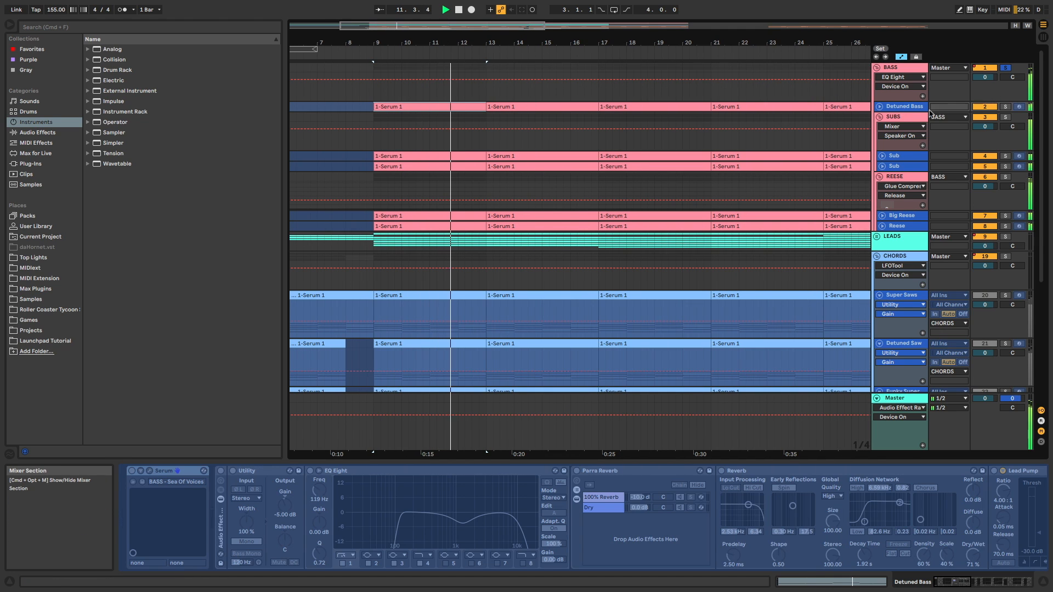
Unfold the Detuned Bass track and show its bar 9 clip in an enlarged note editor.
click(879, 106)
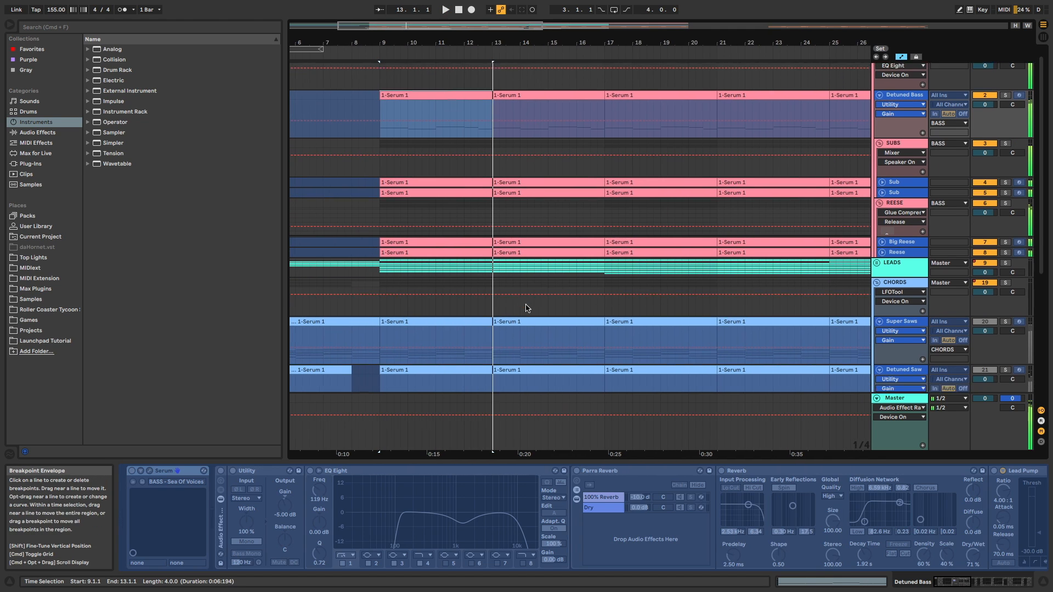
key(space)
key(shift+Tab)
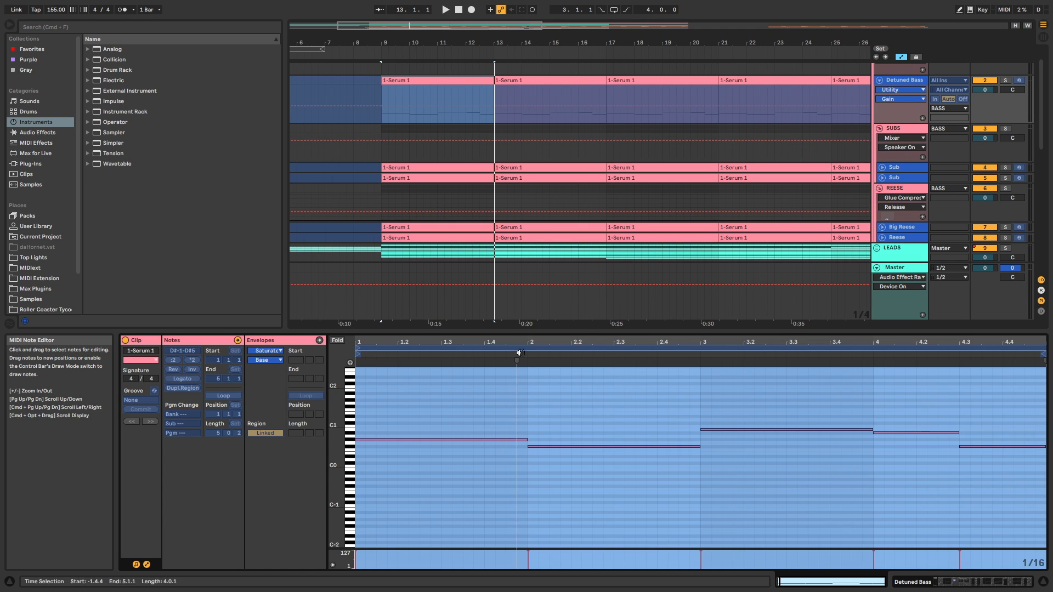
drag(523, 333, 509, 225)
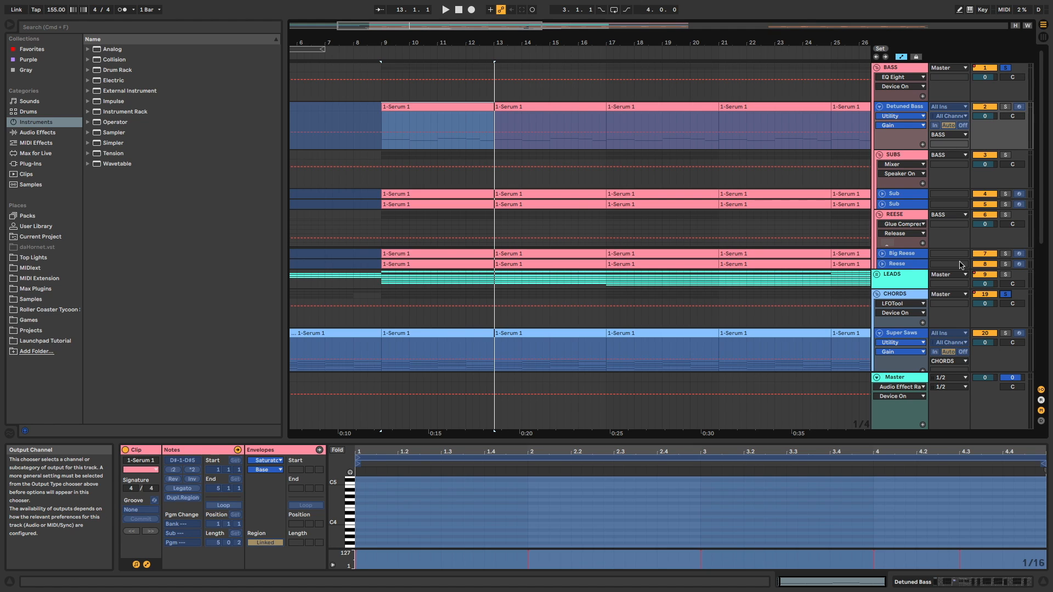
Play the soloed BASS and CHORDS groups together from bar 9, and stop playback.
key(space)
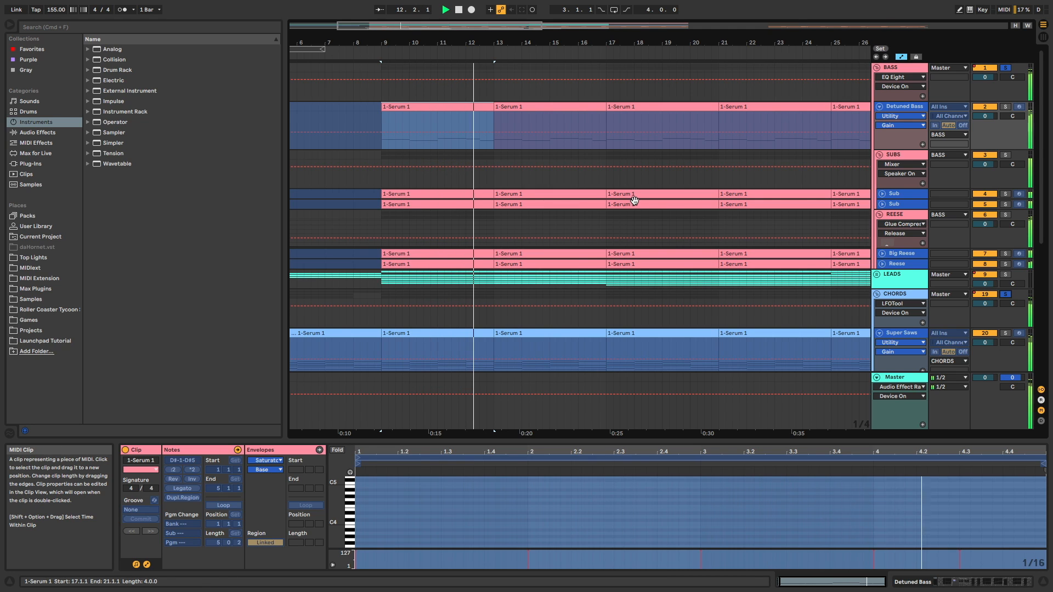
scroll(631, 197, left, 2)
key(space)
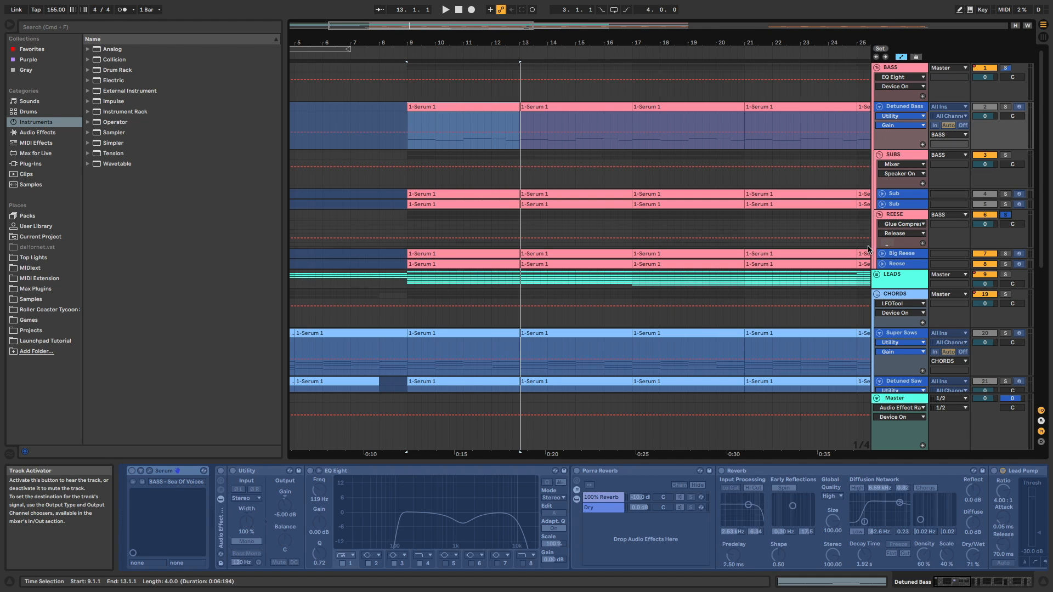
Solo the Reese and Big Reese tracks in turn while playing from the Big Reese clip at bar 9.
click(480, 254)
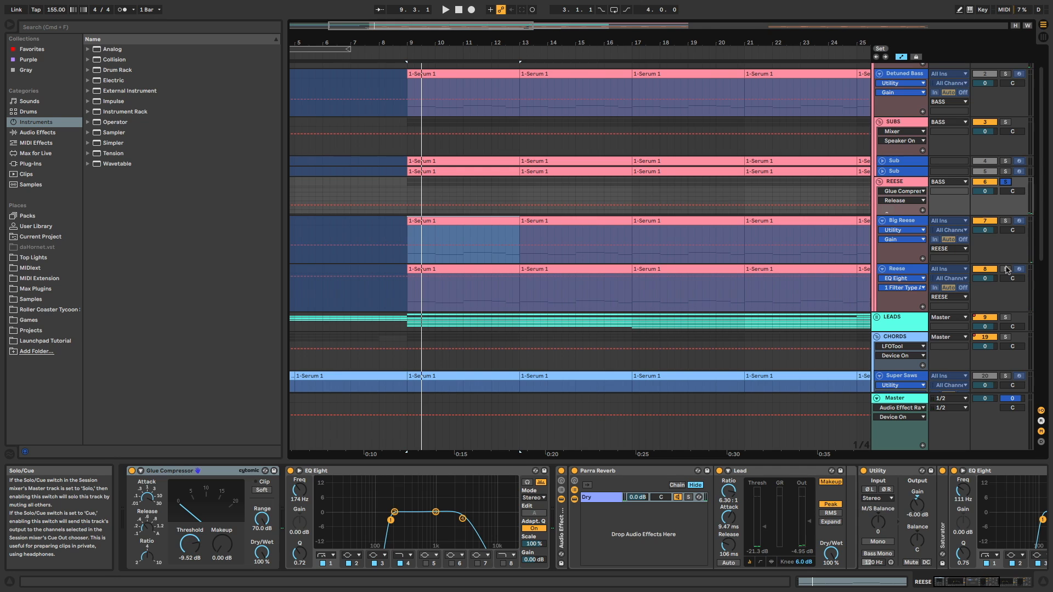
click(1005, 268)
key(space)
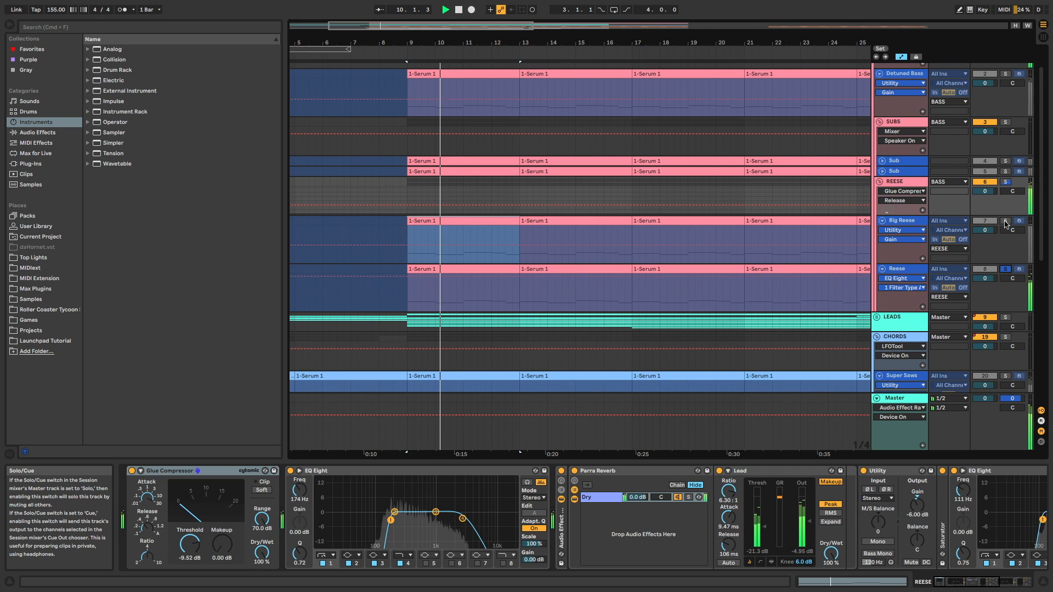
click(1006, 221)
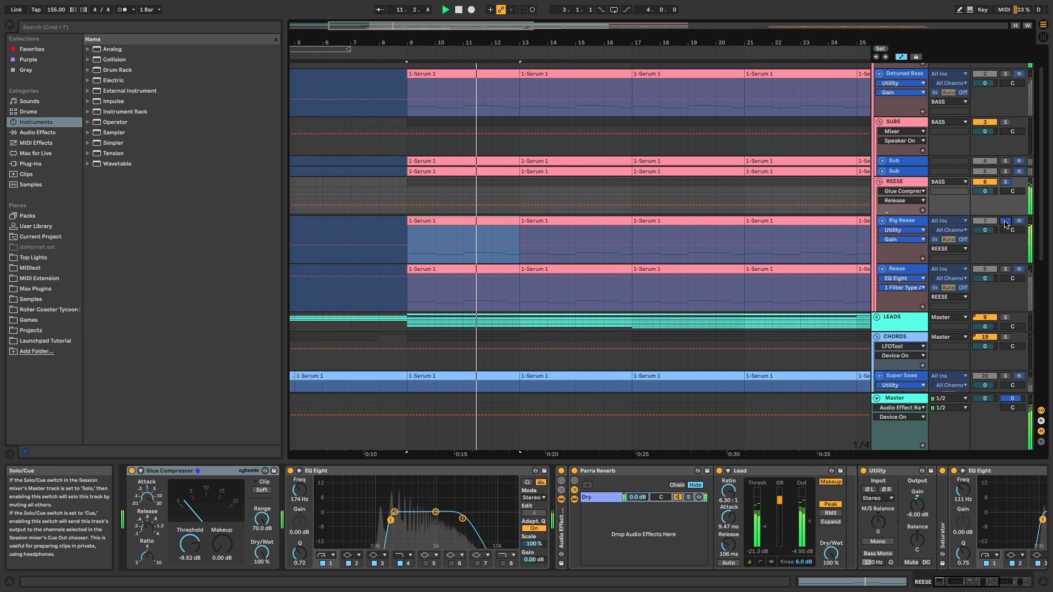
Return to soloing the whole REESE group, stop playback, and select the band 1 frequency of its EQ Eight.
click(1006, 182)
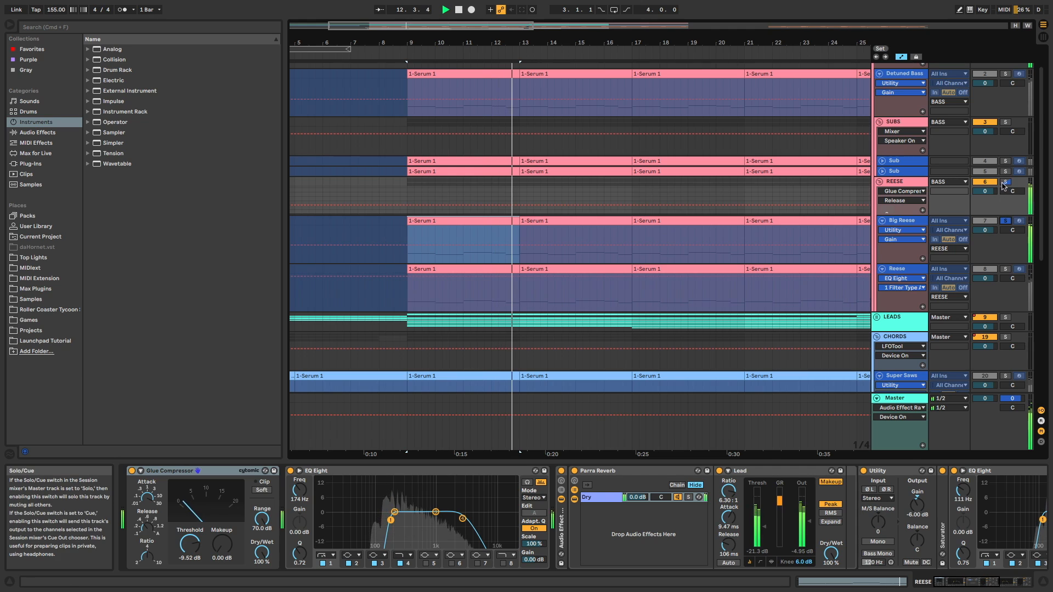
key(space)
click(981, 187)
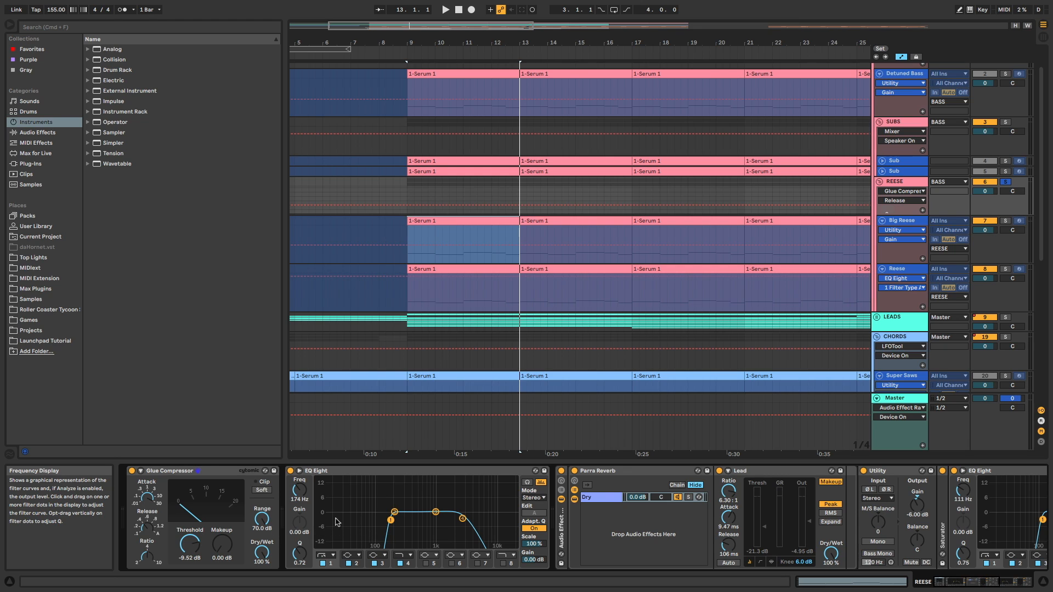
click(299, 495)
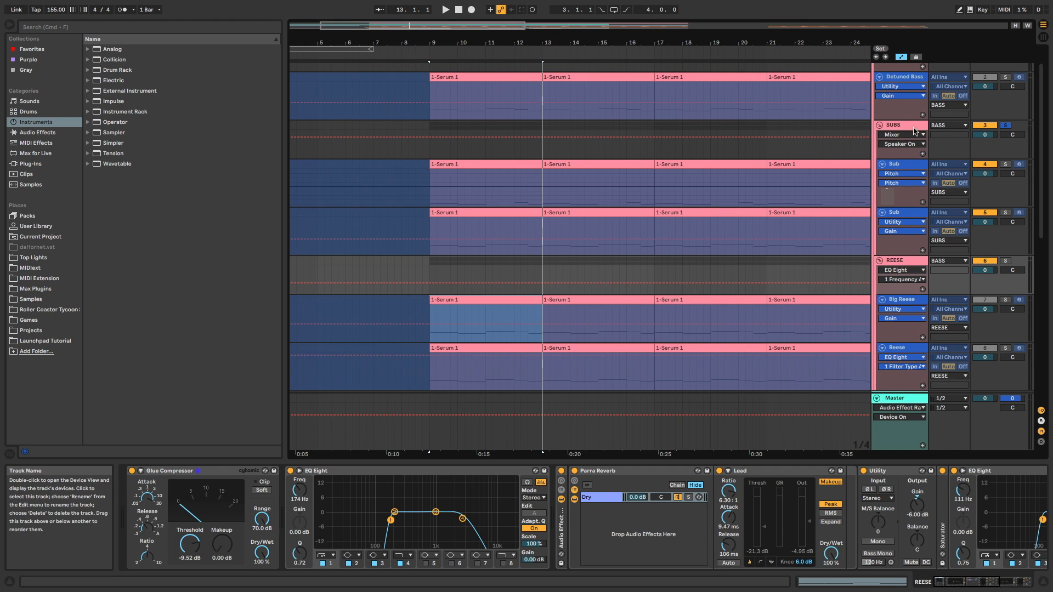
Solo the two Sub tracks in turn while playing from bar 9, and return to soloing the whole SUBS group.
click(503, 165)
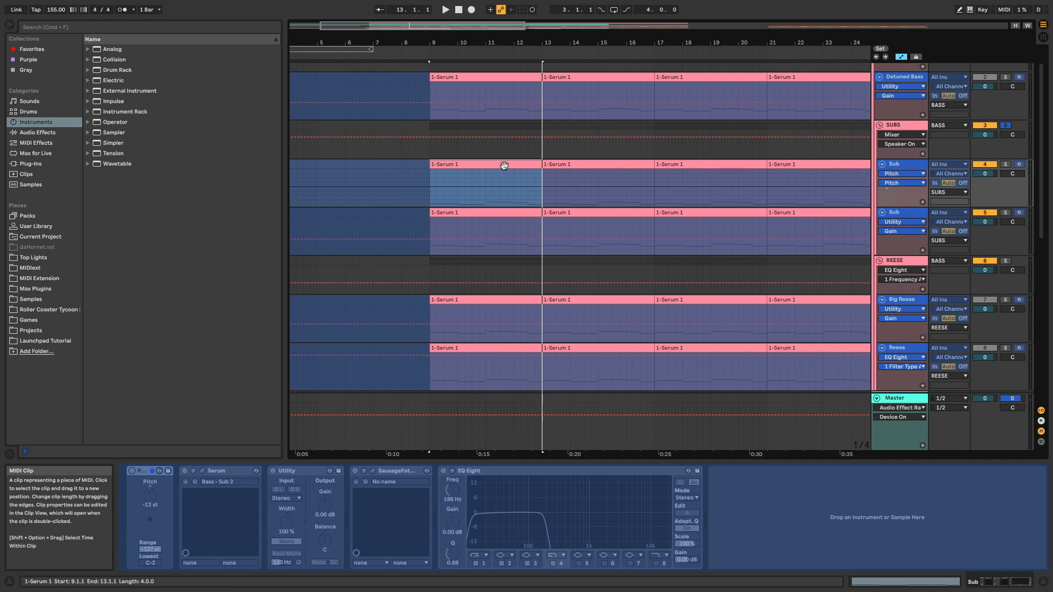
click(1006, 165)
key(space)
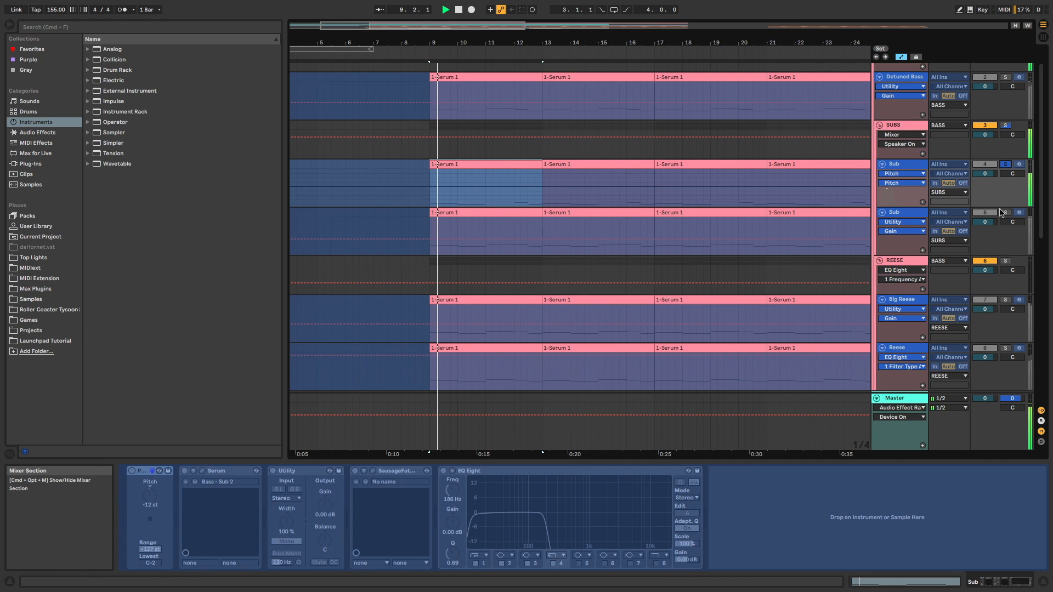
click(1006, 213)
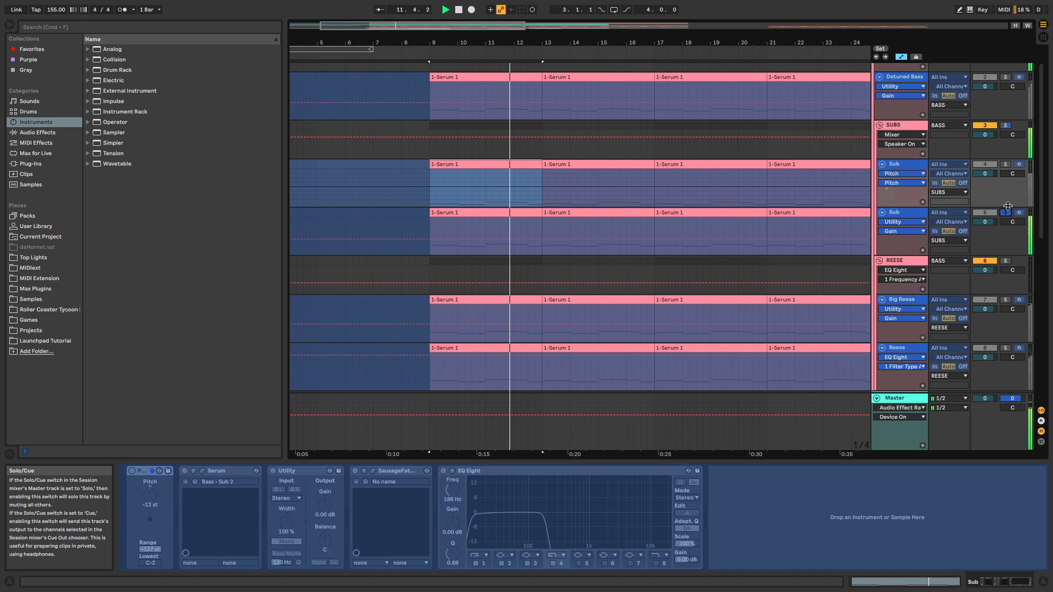
click(1006, 125)
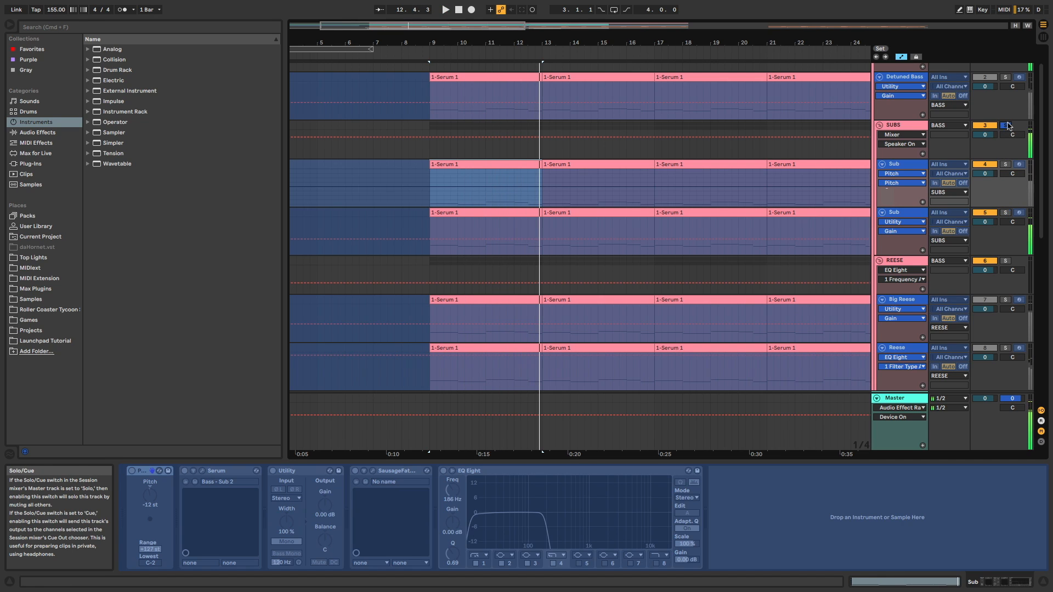
Show the device chain of the SUBS group and that of its first Sub track.
click(921, 130)
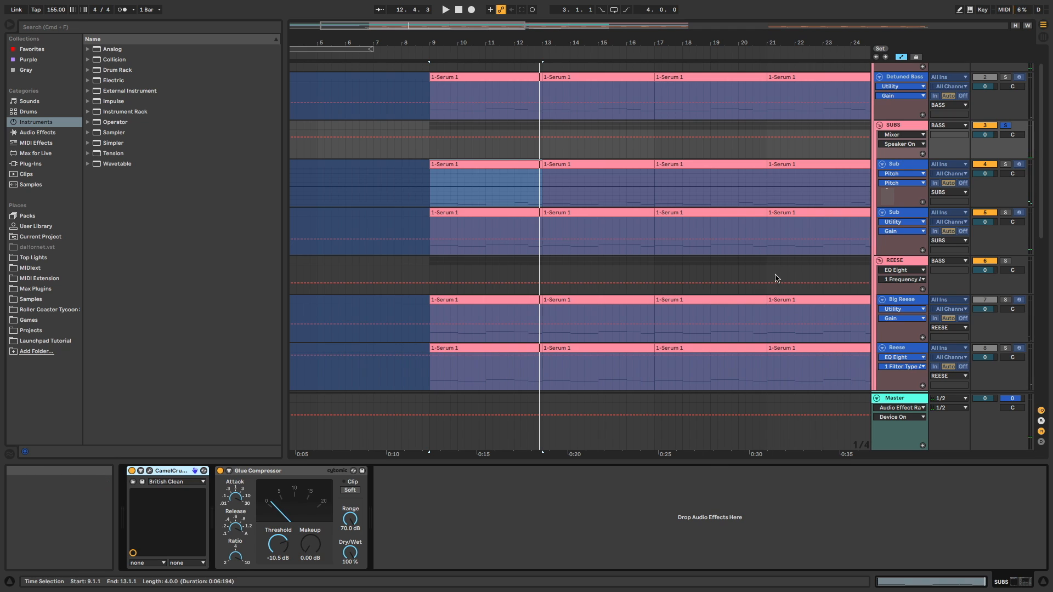
scroll(696, 230, up, 1)
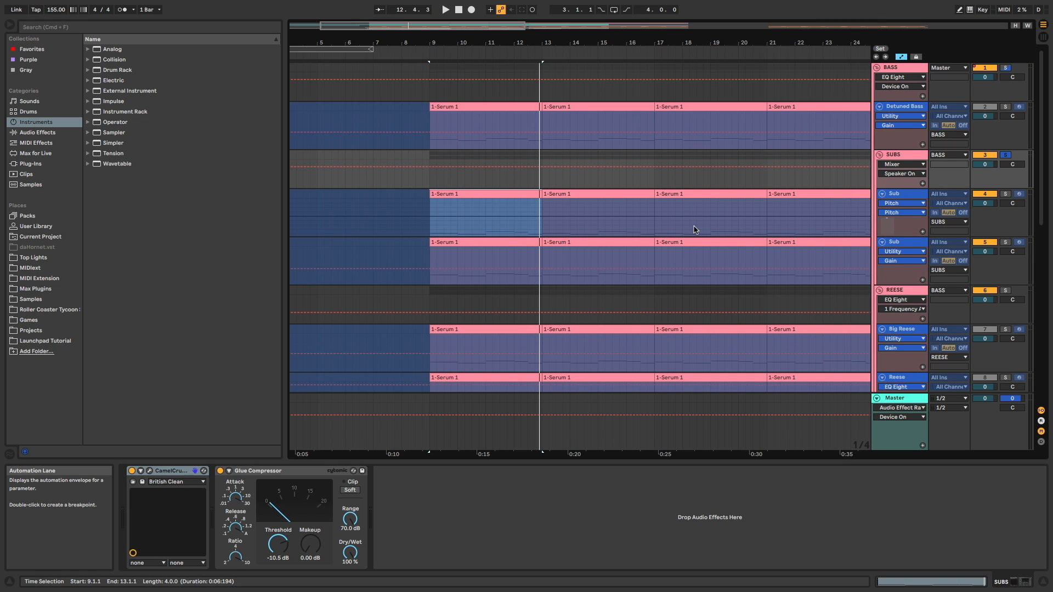
click(694, 230)
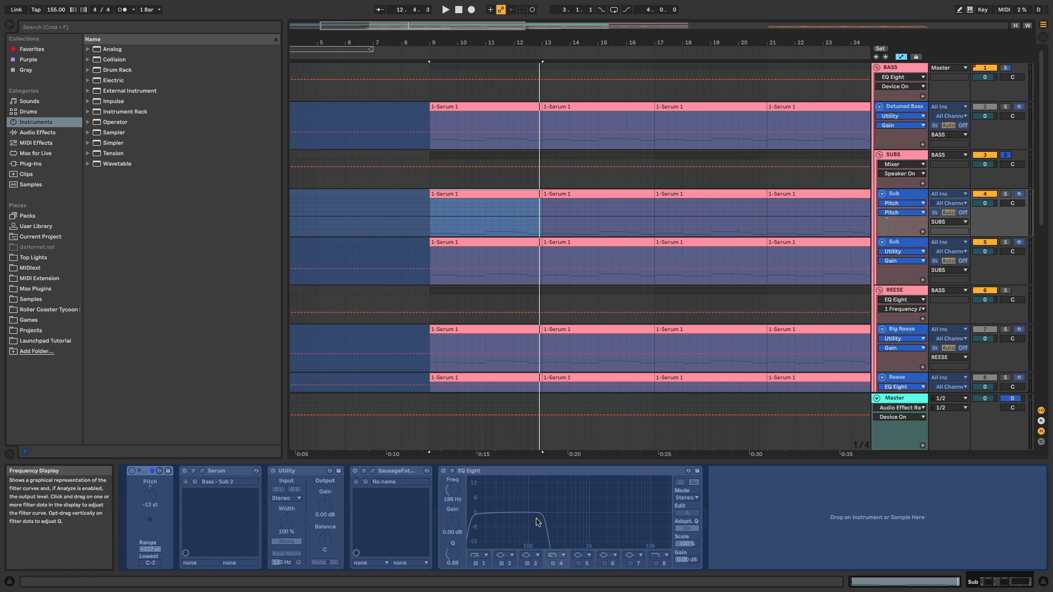
scroll(624, 173, down, 1)
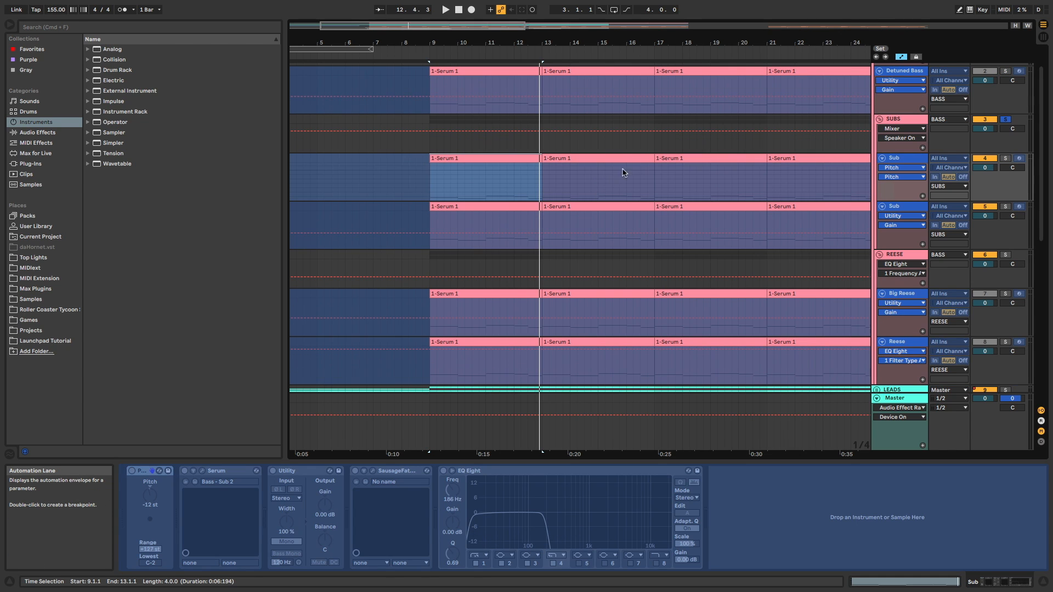
Solo the Detuned Bass track and select its bar 9 clip to show the track's device chain.
scroll(630, 153, up, 1)
click(1006, 106)
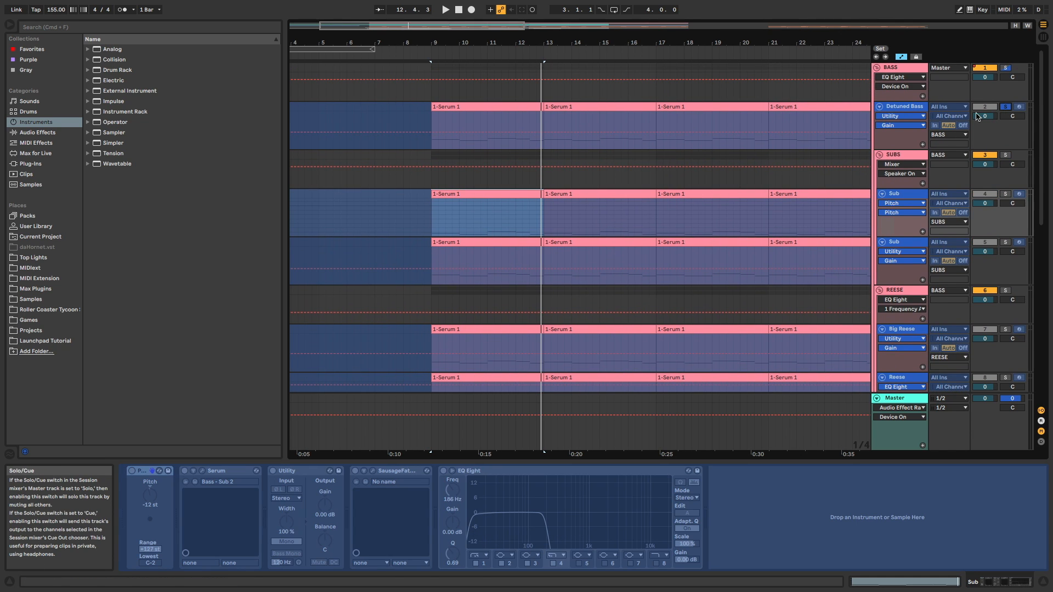
click(811, 131)
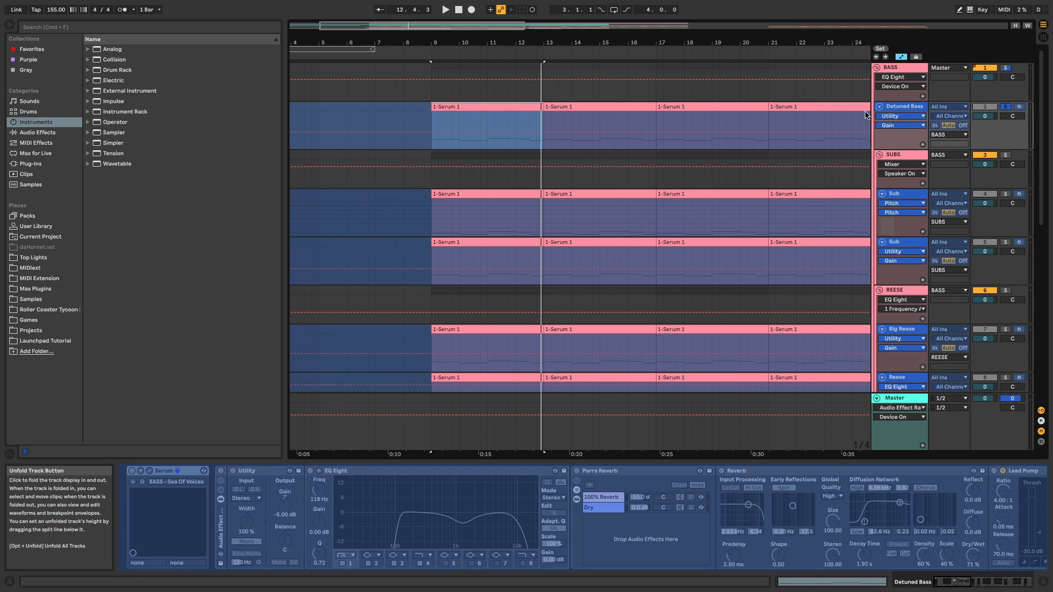
Play the soloed BASS group from bar 9, bringing in the CHORDS and PERCUSSION groups, and clear the solos.
key(space)
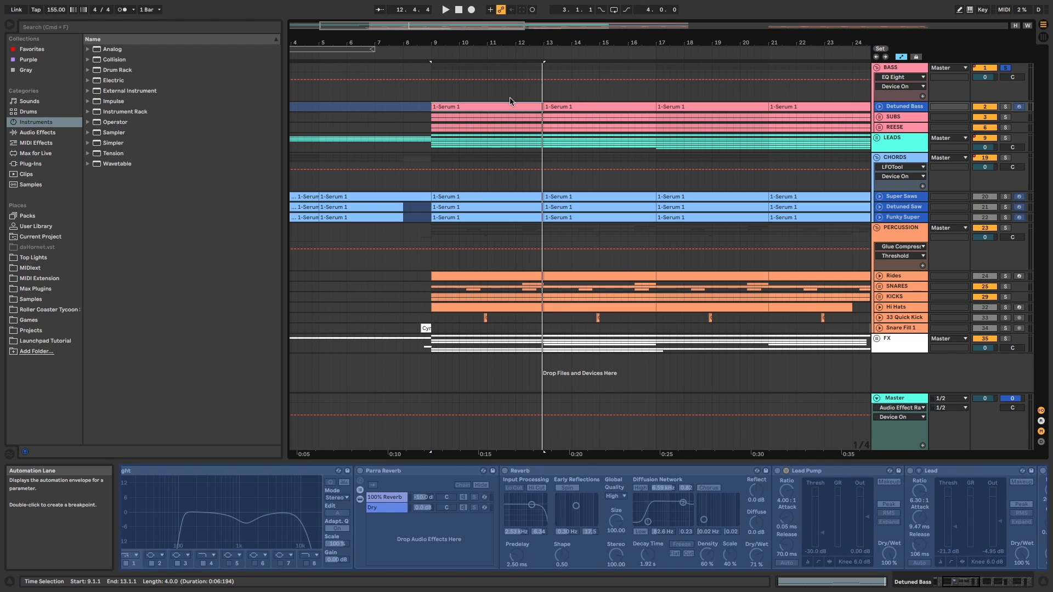
key(space)
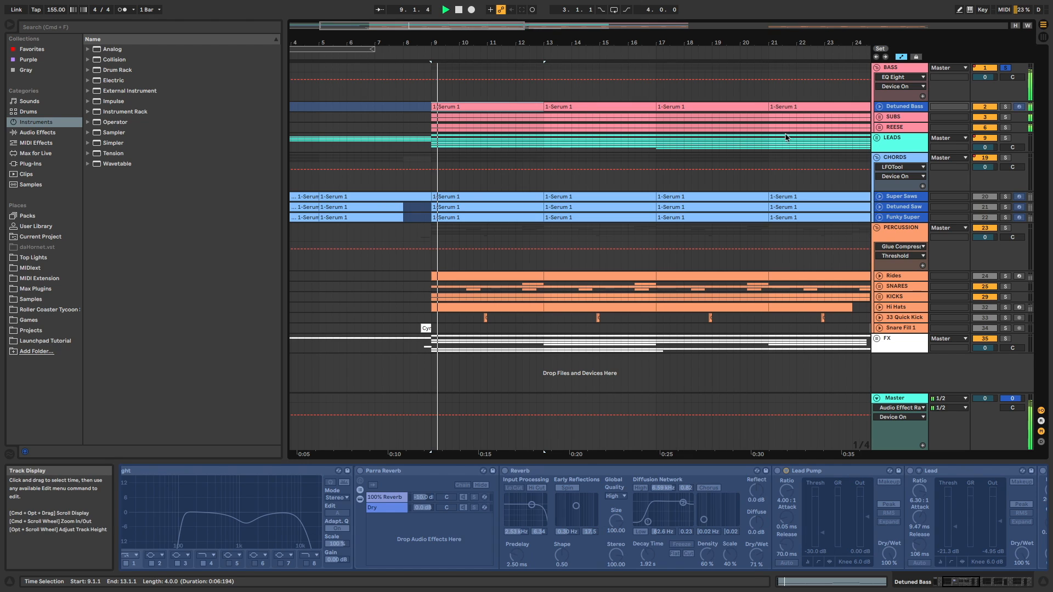
click(1007, 158)
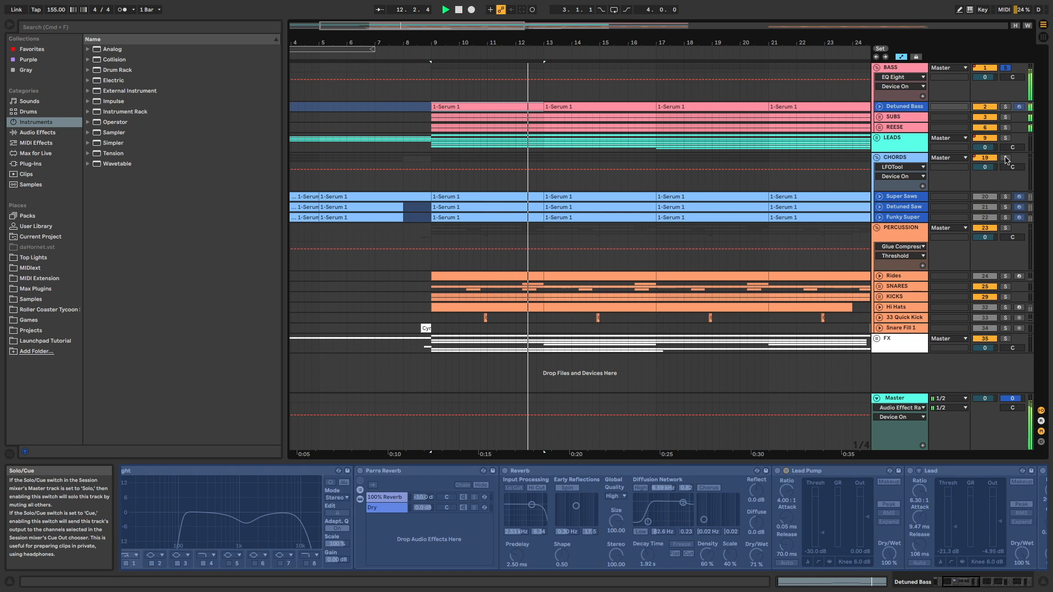
click(1006, 228)
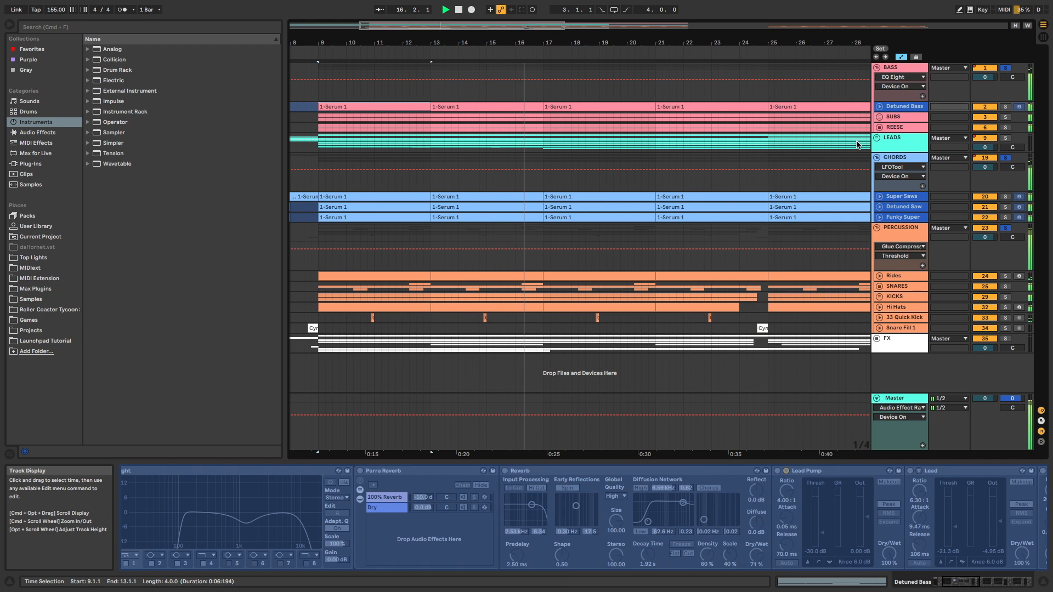
click(1005, 68)
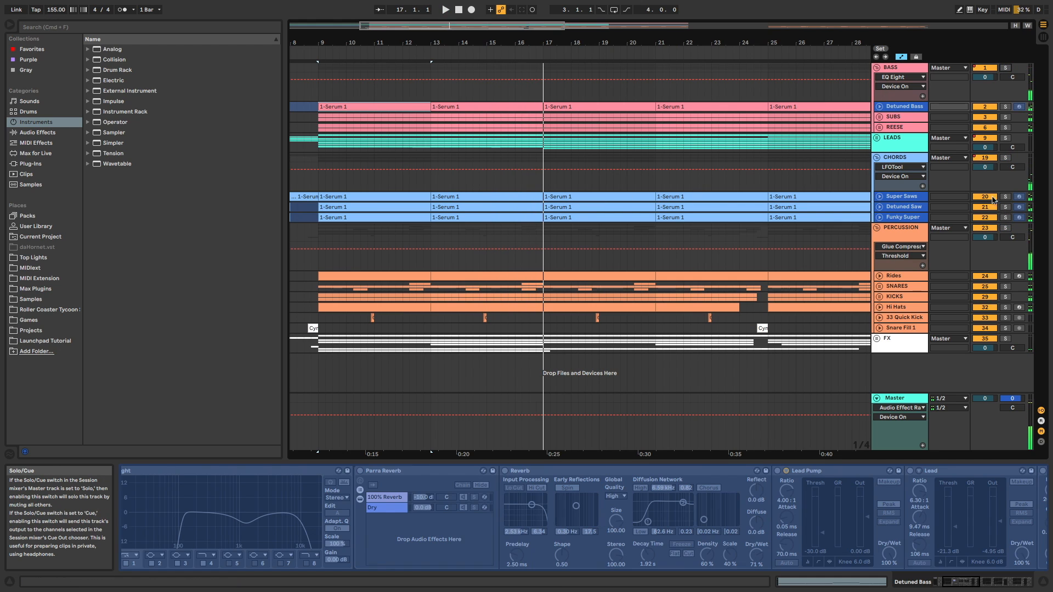
Fold the CHORDS and PERCUSSION groups in the arrangement.
click(877, 157)
click(876, 168)
scroll(667, 150, left, 2)
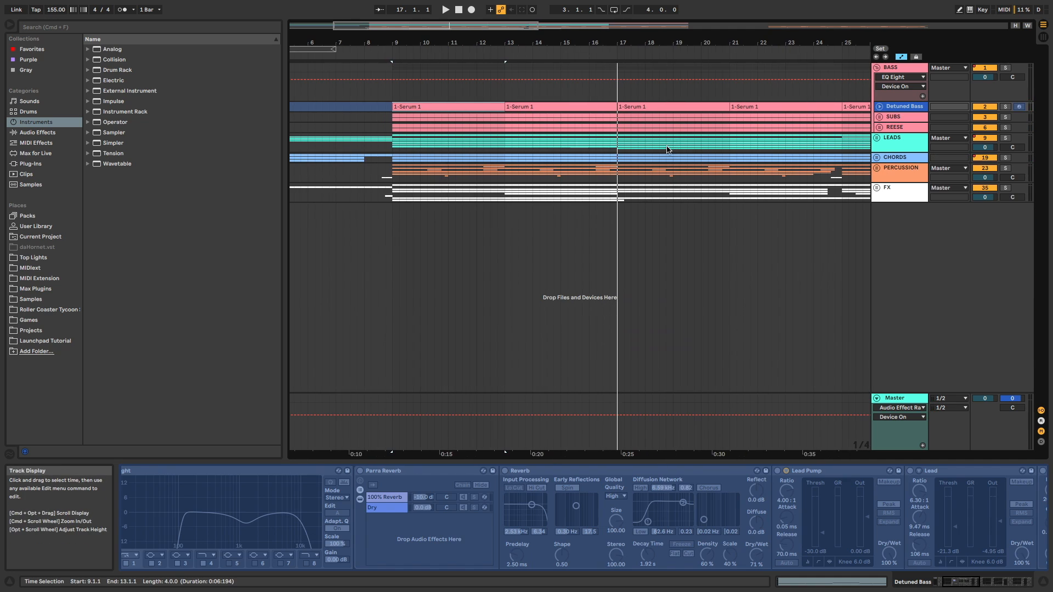
Unfold the LEADS group, solo it, and play it from the Main Lead clip at bar 9.
click(886, 142)
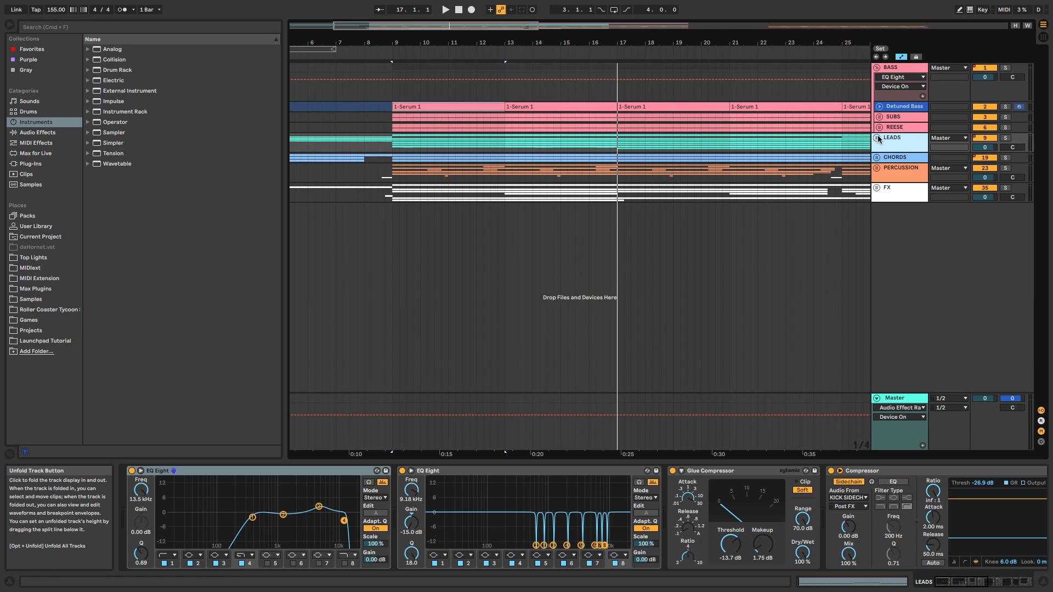
click(877, 138)
click(1005, 138)
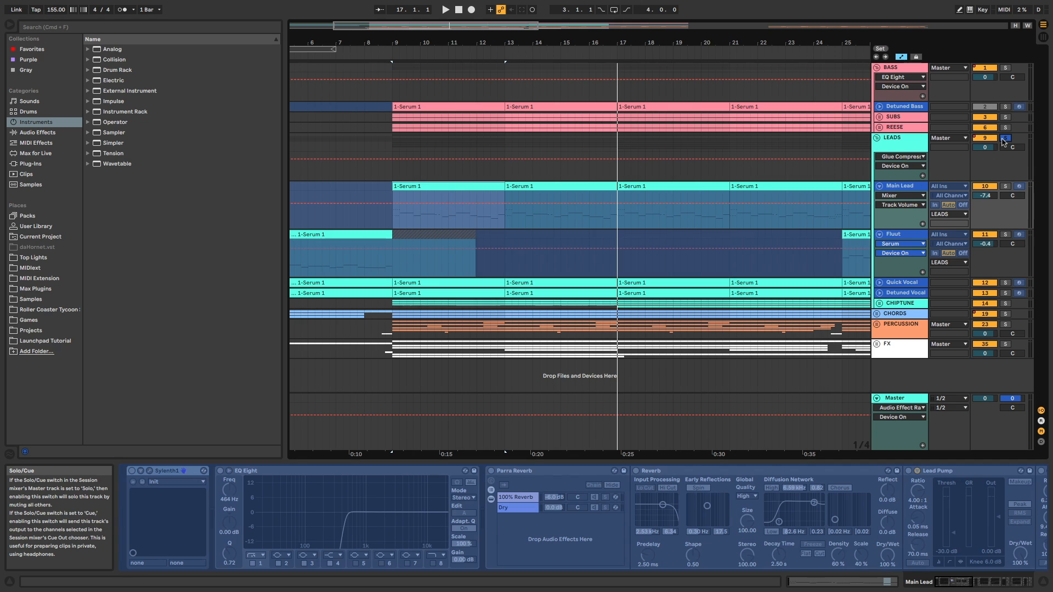
key(space)
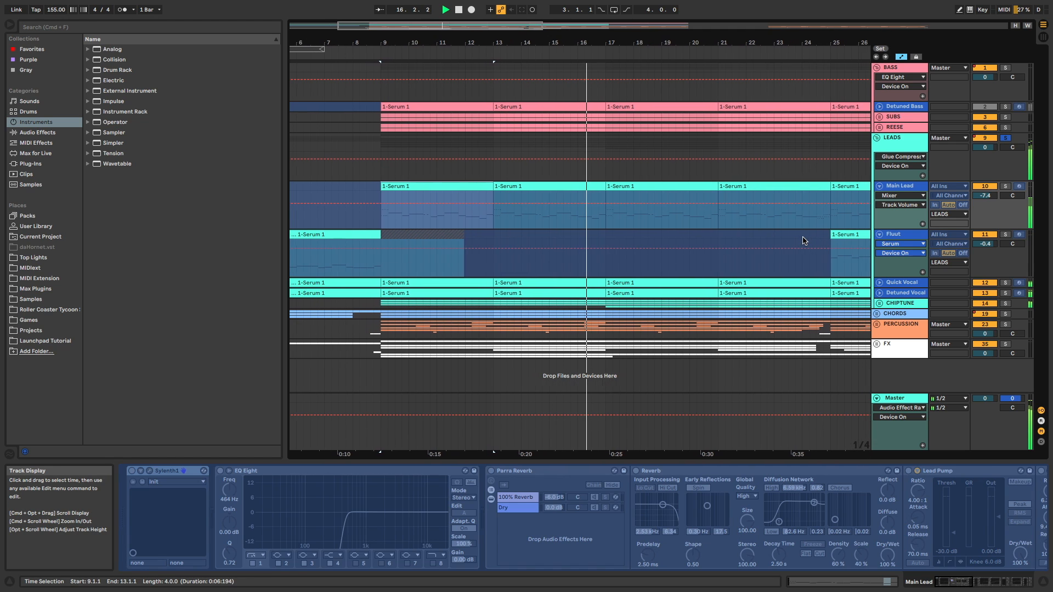
Unfold the Quick Vocal and Detuned Vocal tracks and the CHIPTUNE group.
click(880, 283)
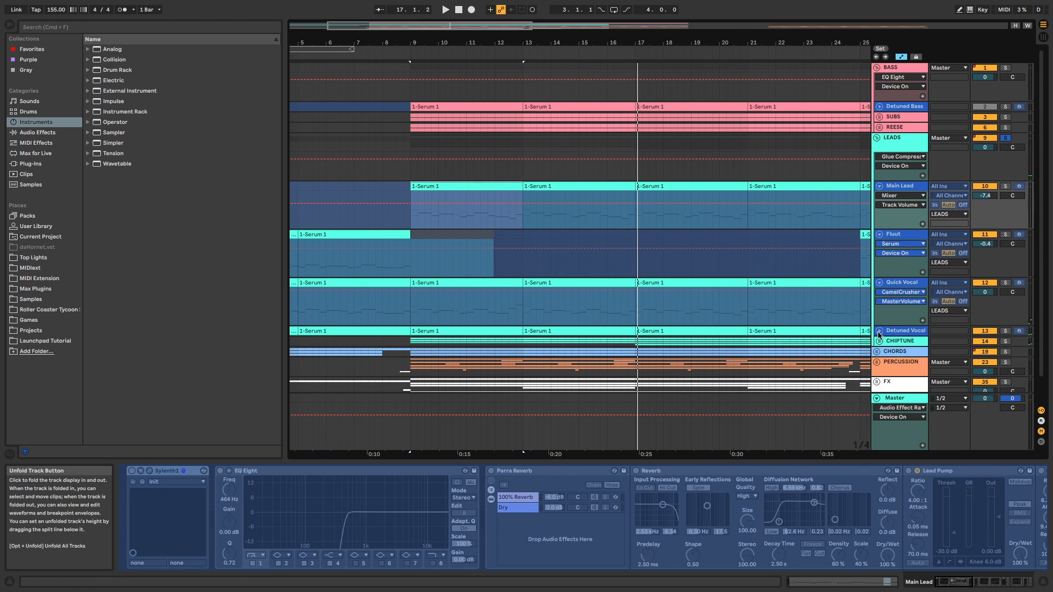
click(879, 331)
scroll(880, 329, down, 3)
click(879, 312)
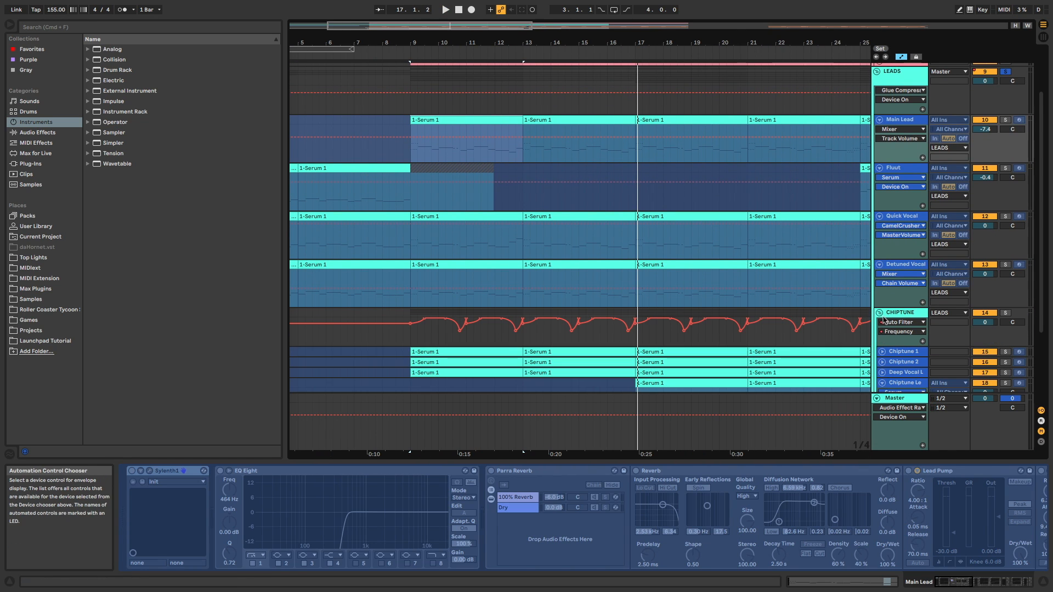
Show the notes of the Main Lead clip in an enlarged note editor during playback, and shrink the editor again.
scroll(589, 282, up, 3)
key(shift+Tab)
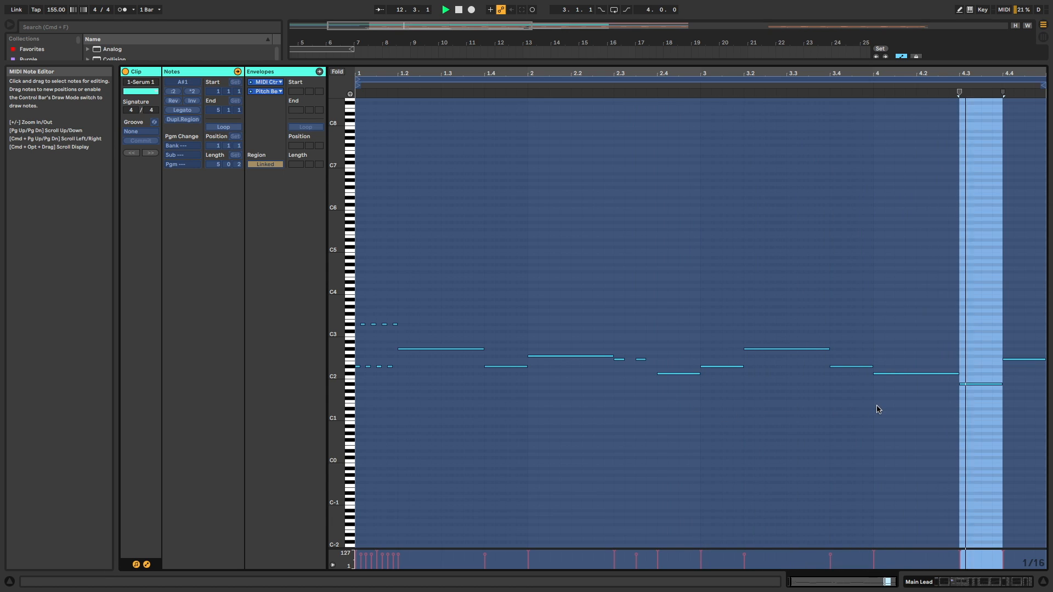
key(ctrl+alt+l)
Show the notes of the Detuned Bass clip at bar 9.
scroll(463, 108, up, 2)
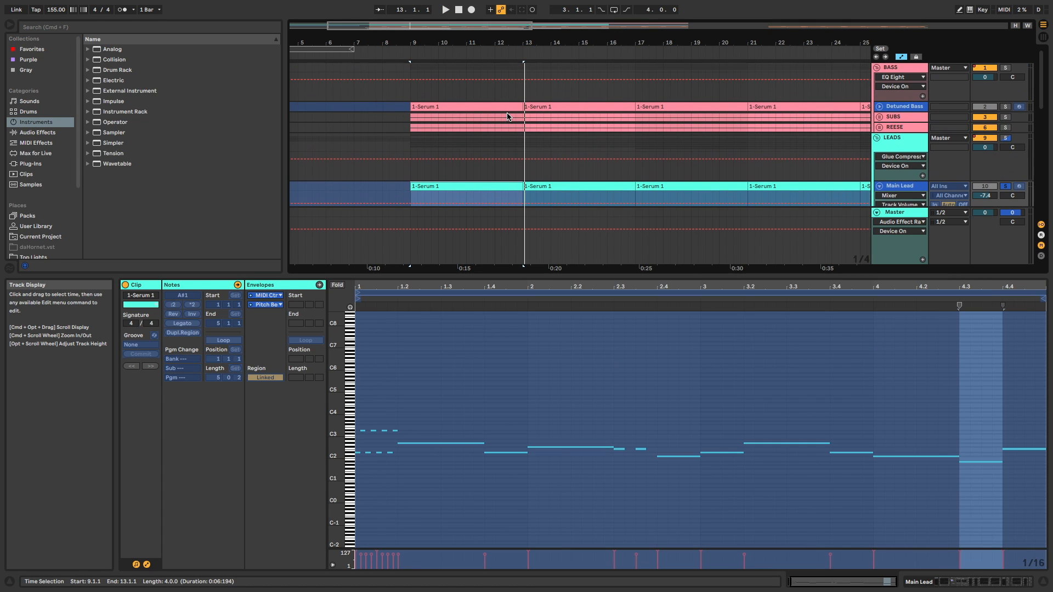
click(482, 108)
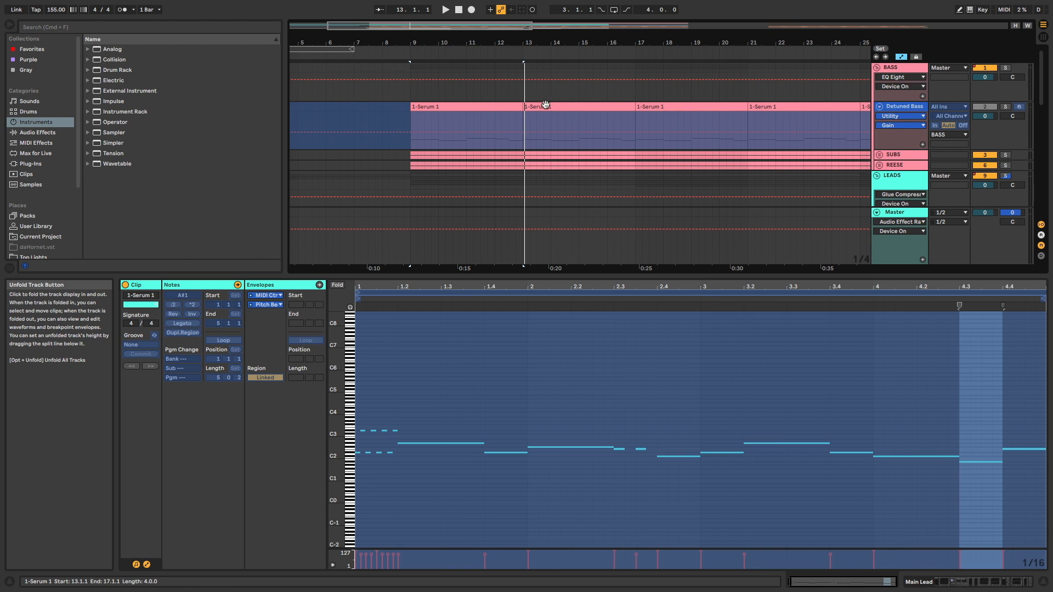
scroll(472, 124, down, 3)
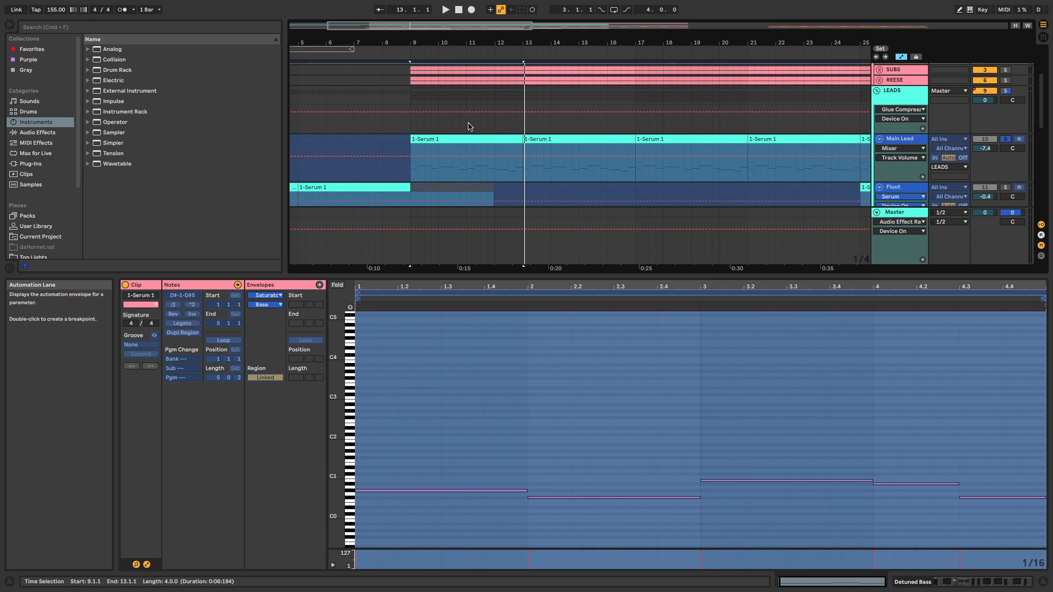
Open the Main Lead clip at bar 9 in an enlarged note editor, zoom in on its opening notes and play them.
click(942, 144)
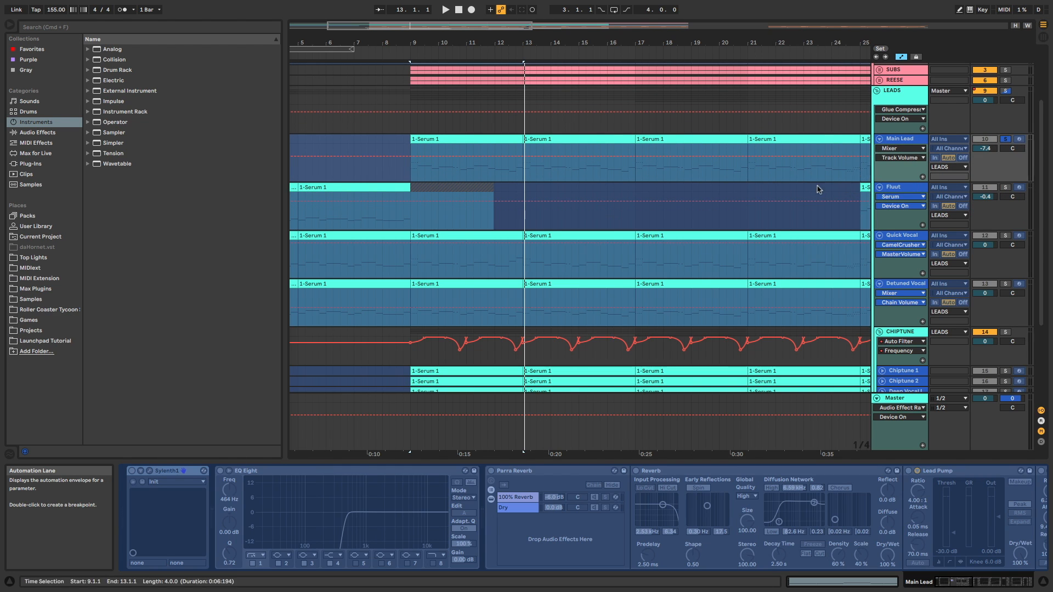
double_click(505, 140)
drag(541, 277, 532, 100)
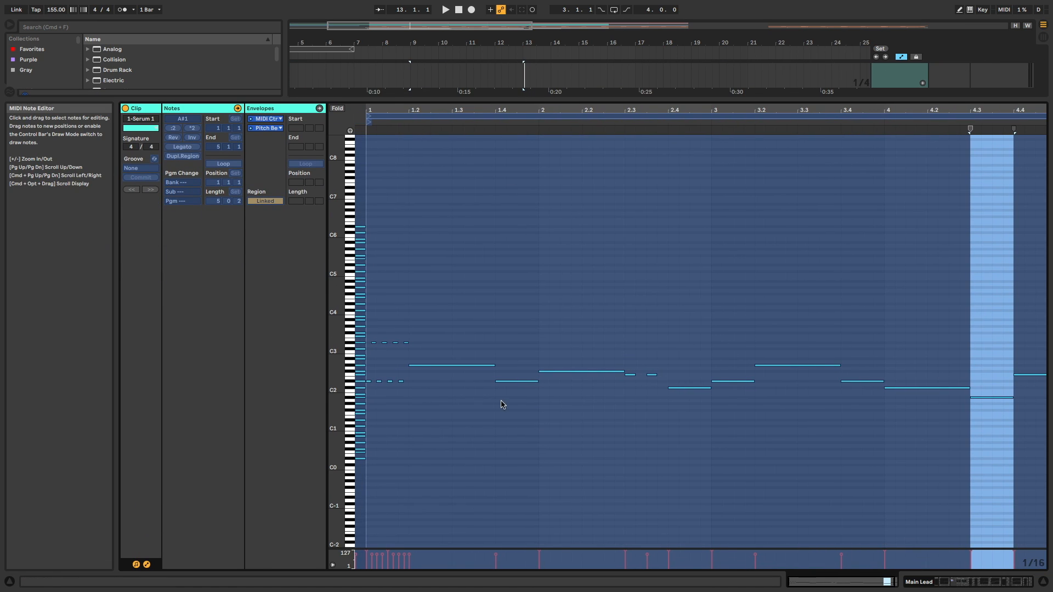
scroll(439, 408, right, 1)
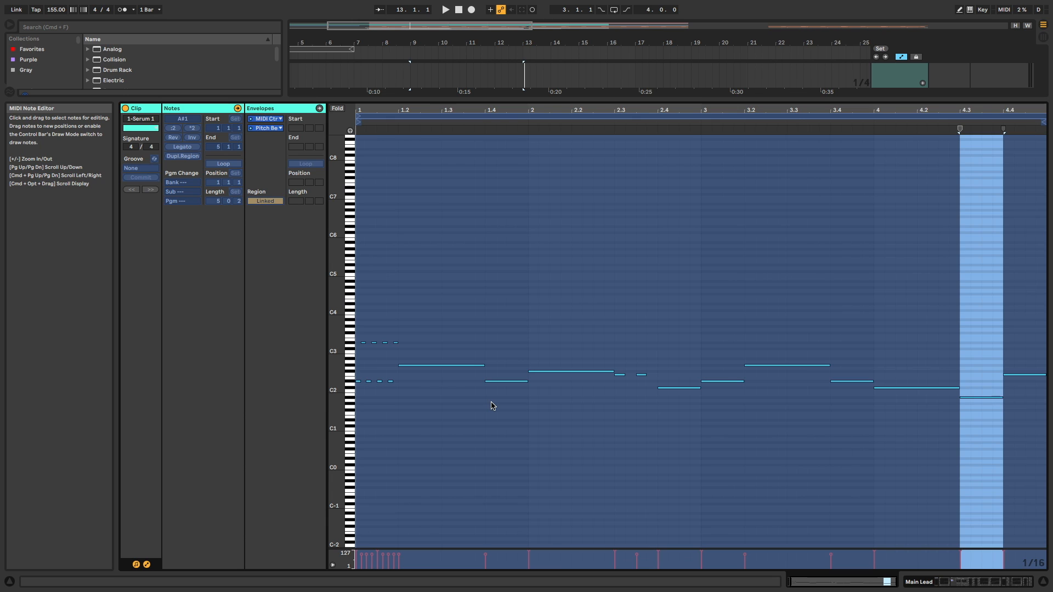
scroll(493, 406, left, 1)
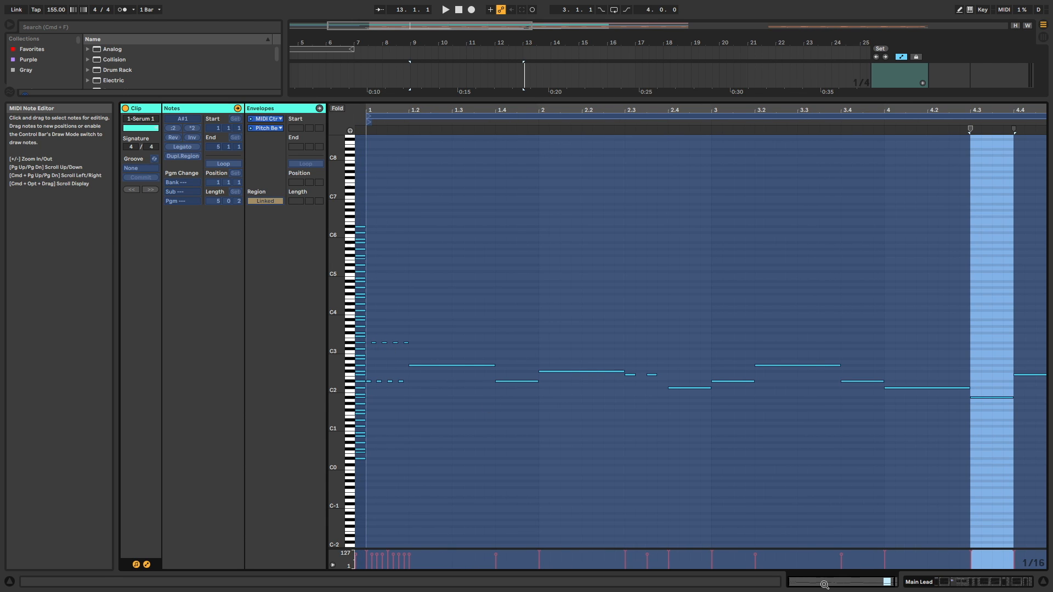
scroll(389, 394, up, 3)
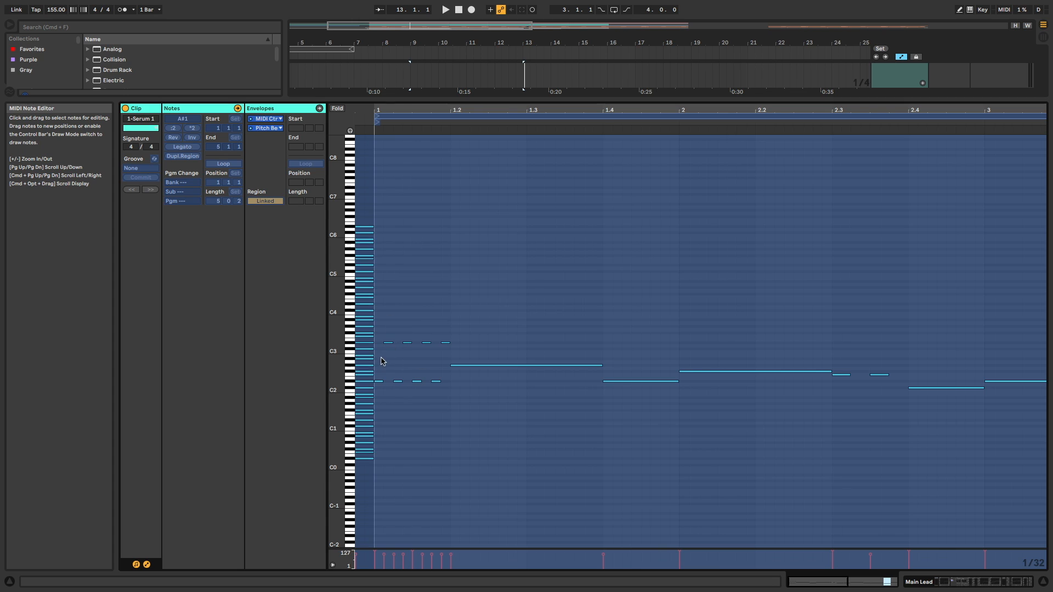
key(space)
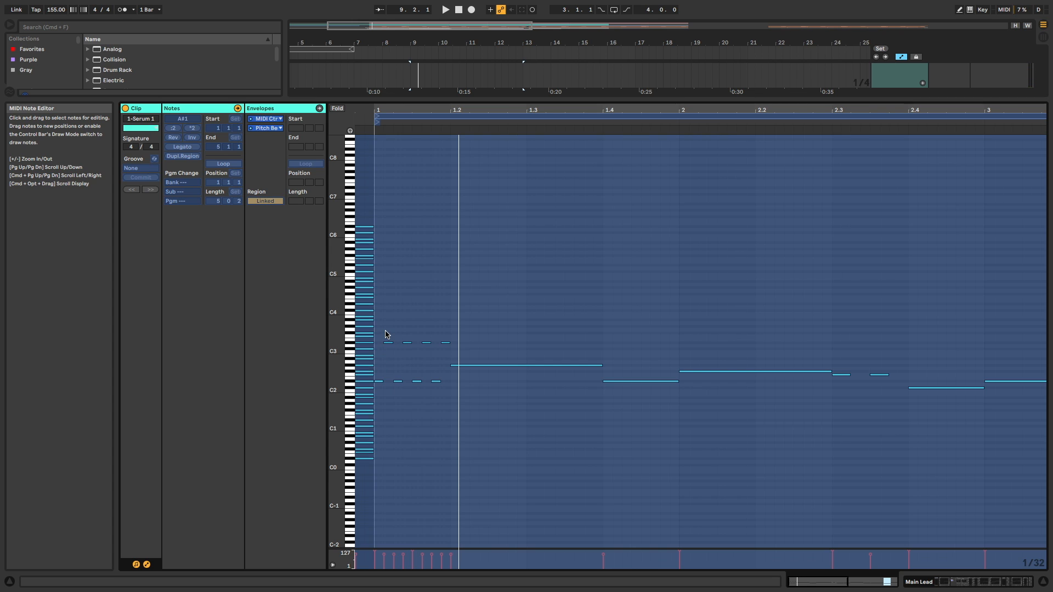
scroll(638, 372, right, 5)
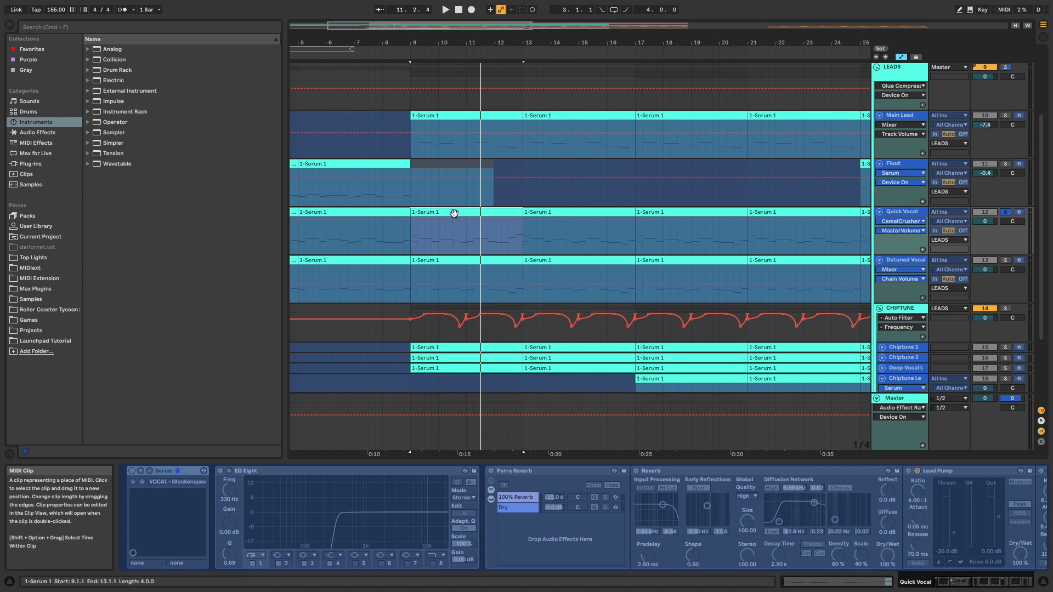
Play the soloed Quick Vocal track from its bar 9 clip and open that clip's notes.
click(454, 213)
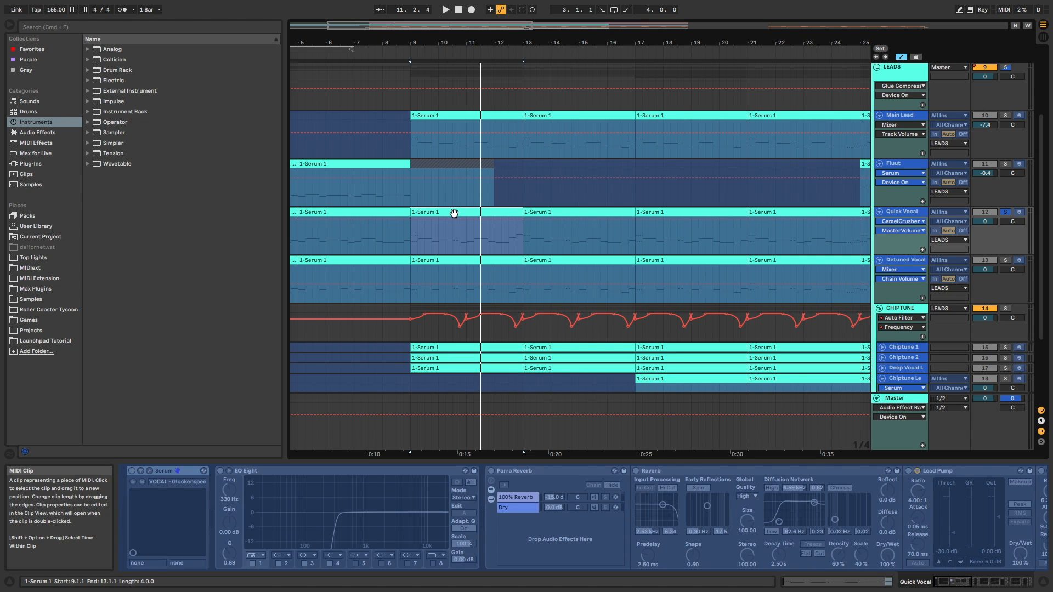
key(space)
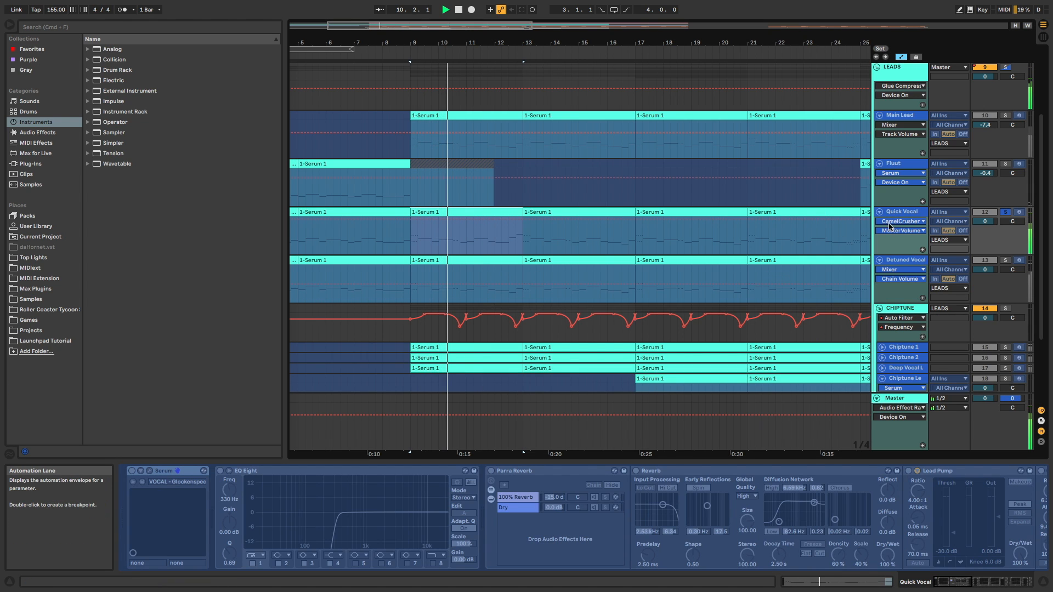
double_click(430, 212)
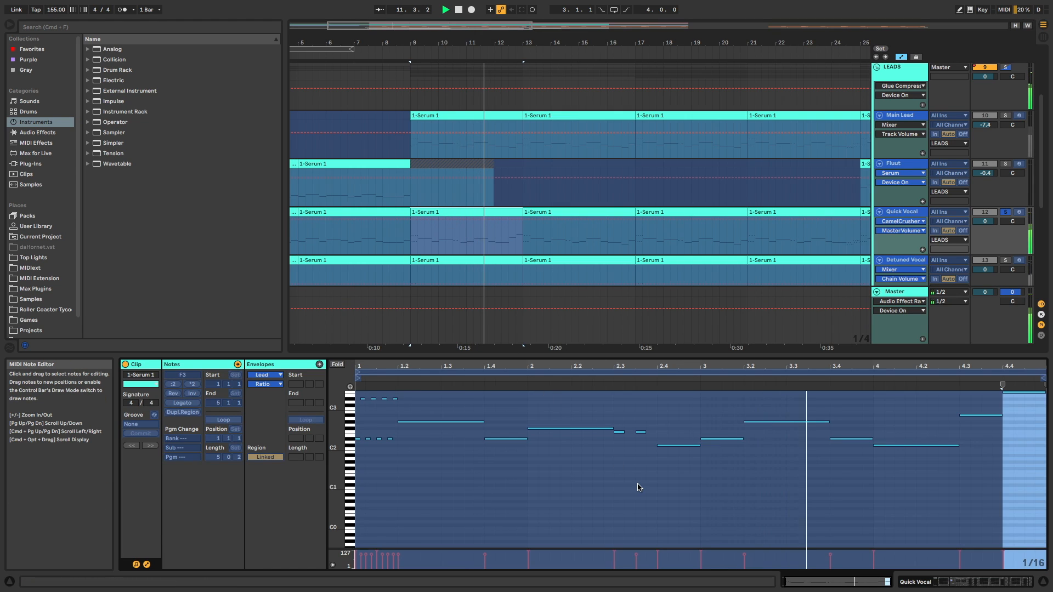
Stop playback and look through the Quick Vocal track's effect chain, from its first EQ Eight to the last Utility.
scroll(636, 485, up, 3)
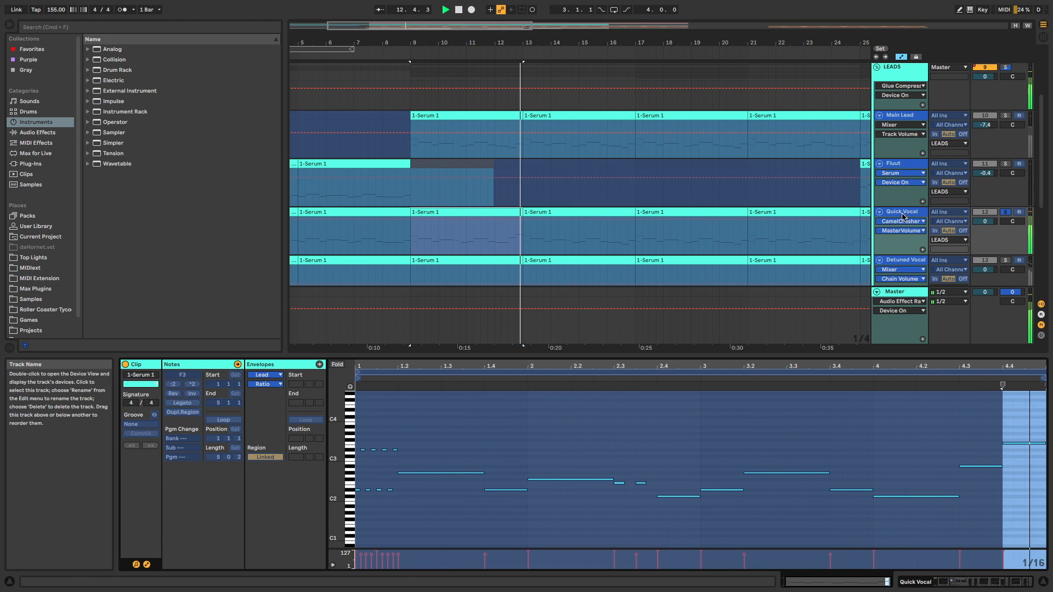
key(space)
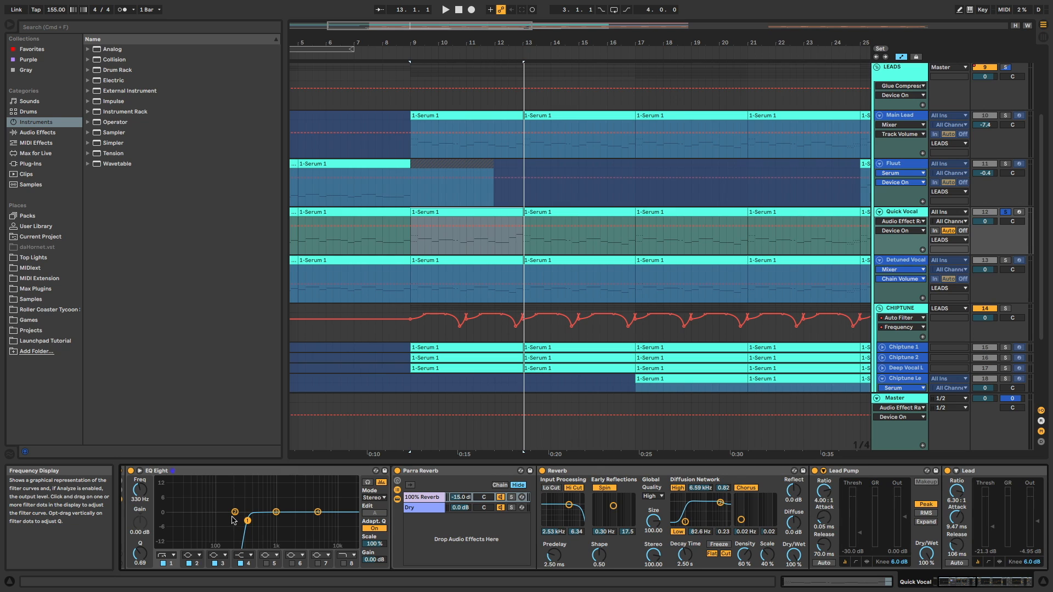
scroll(257, 525, right, 10)
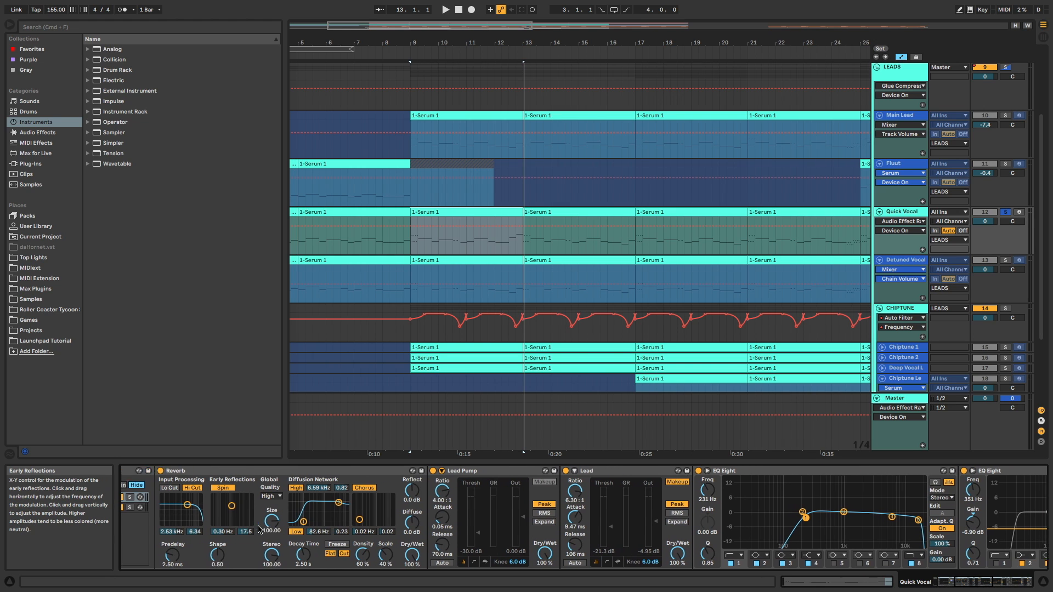
scroll(298, 506, right, 10)
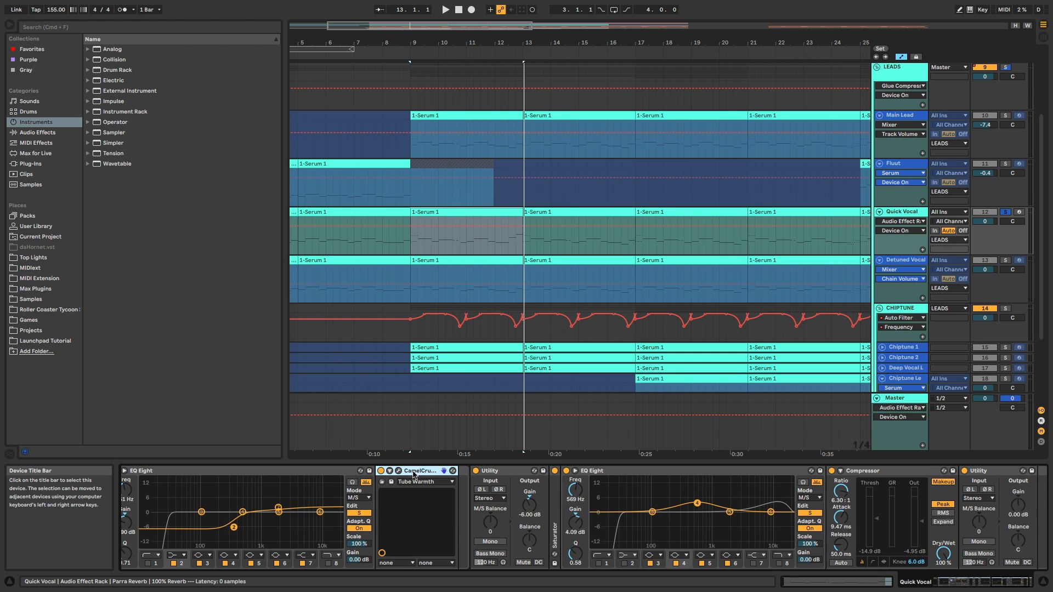
scroll(631, 494, right, 3)
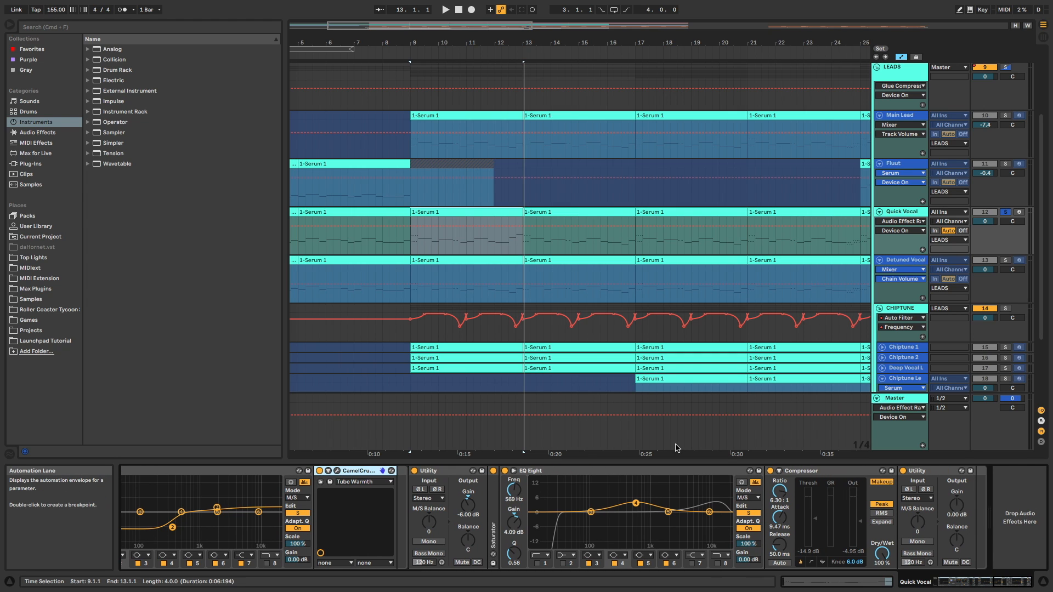
Show the MIDI Ctrl pitch bend envelope of the Quick Vocal clip at bar 9 and play it.
double_click(453, 210)
click(267, 375)
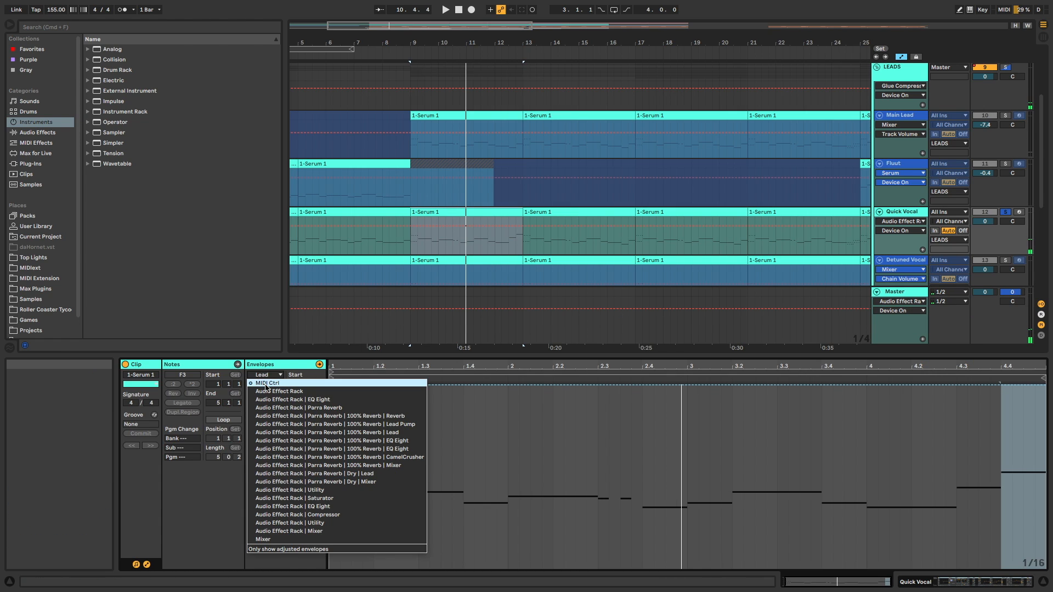
click(276, 390)
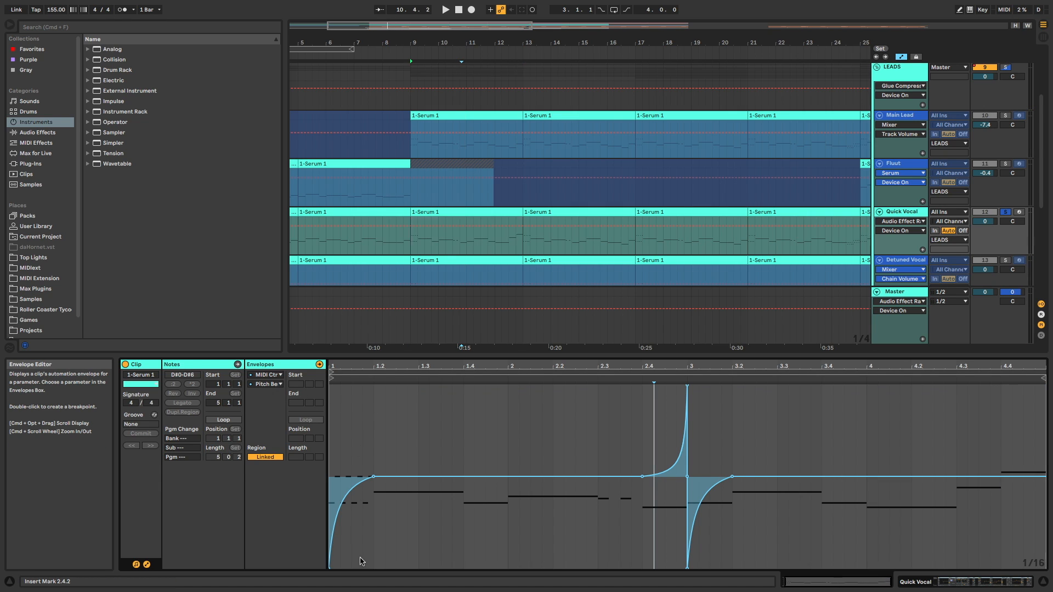
key(space)
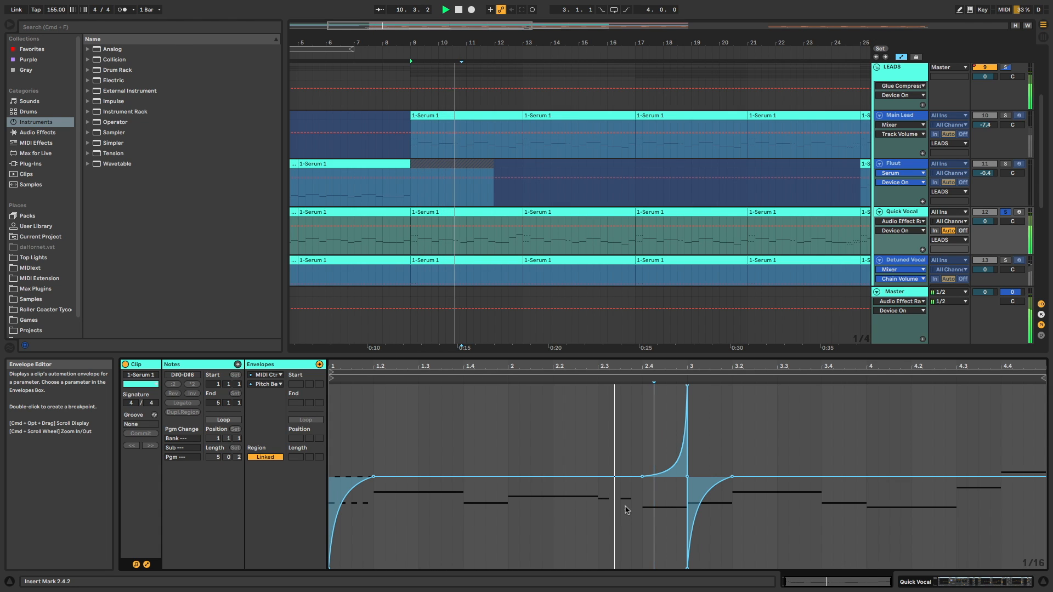
Solo the Detuned Vocal track and play its clip at bar 9 with the clip's notes in view.
scroll(503, 139, down, 5)
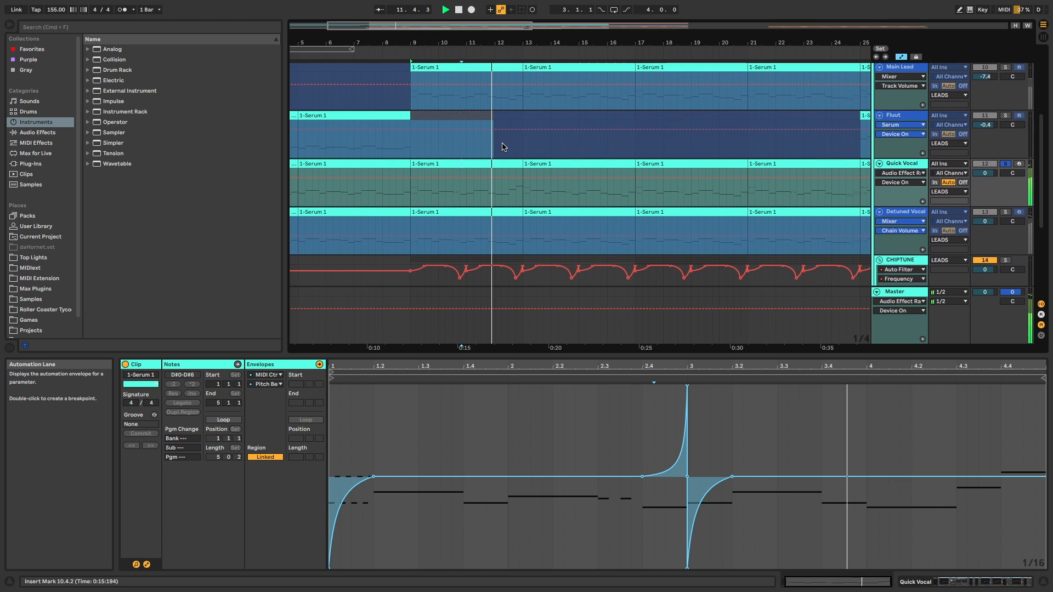
key(space)
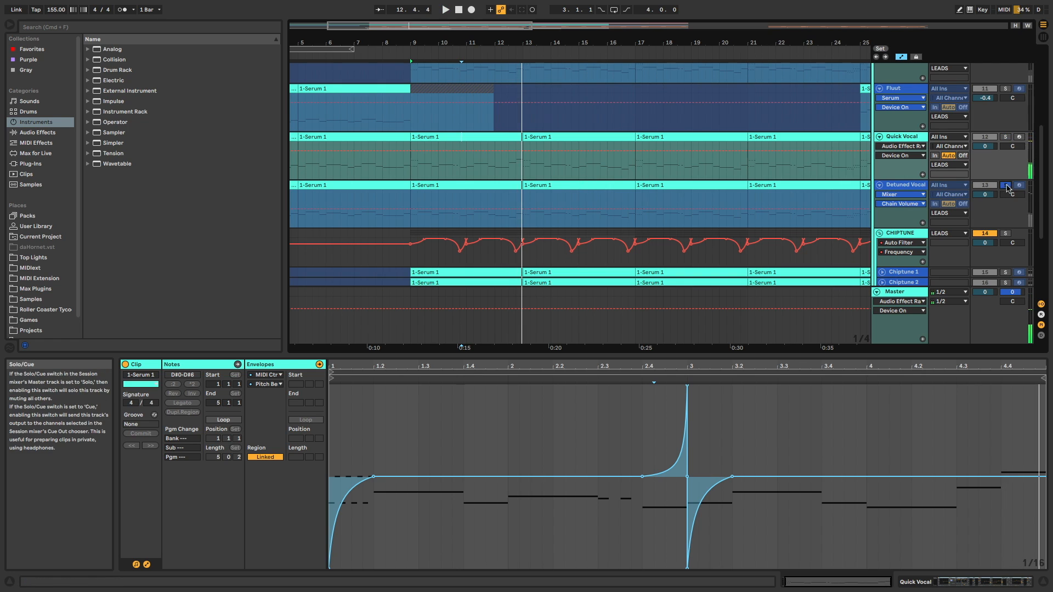
click(483, 184)
key(space)
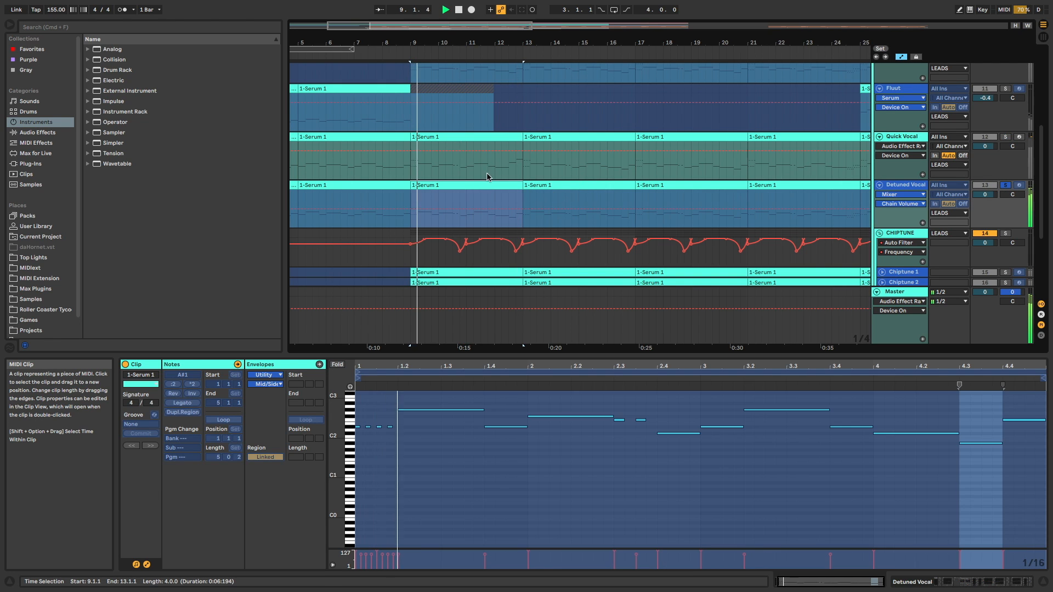
scroll(525, 456, up, 2)
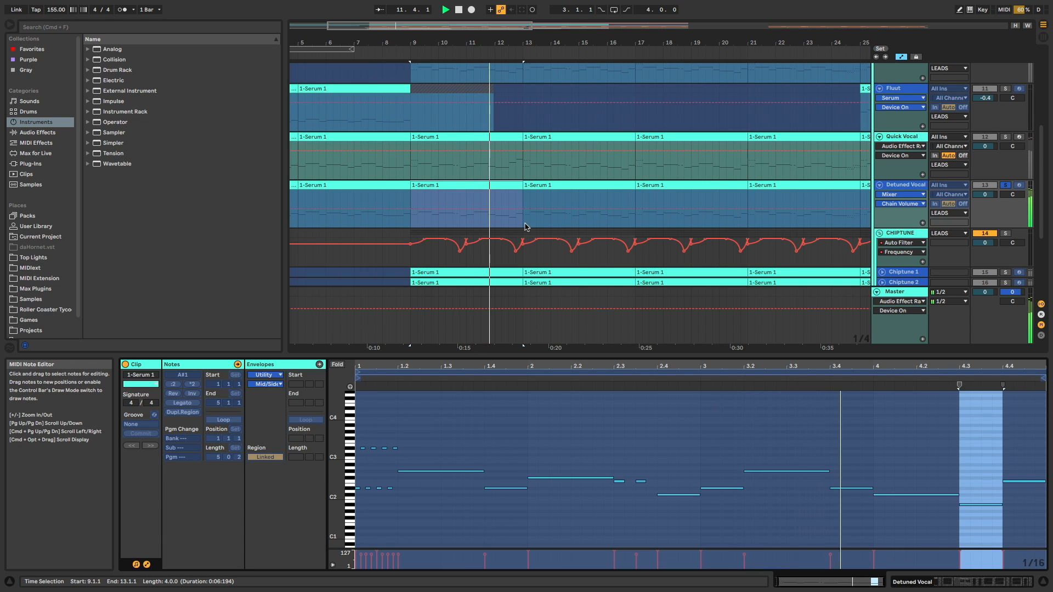
key(space)
Solo the CHIPTUNE group, unfold its tracks and play from the Chiptune 1 clip at bar 9.
scroll(822, 231, down, 2)
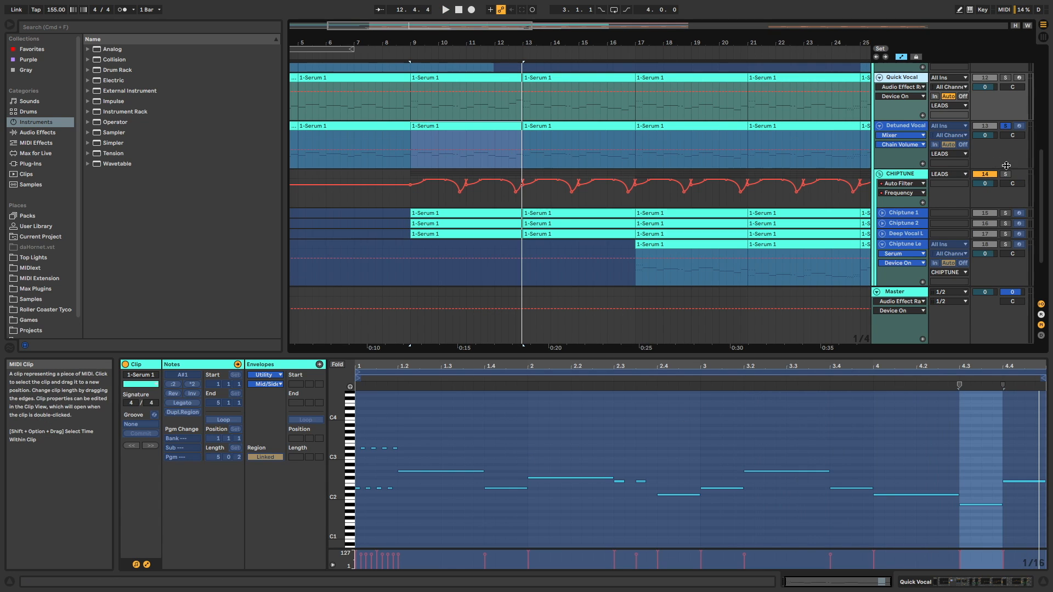
click(1006, 174)
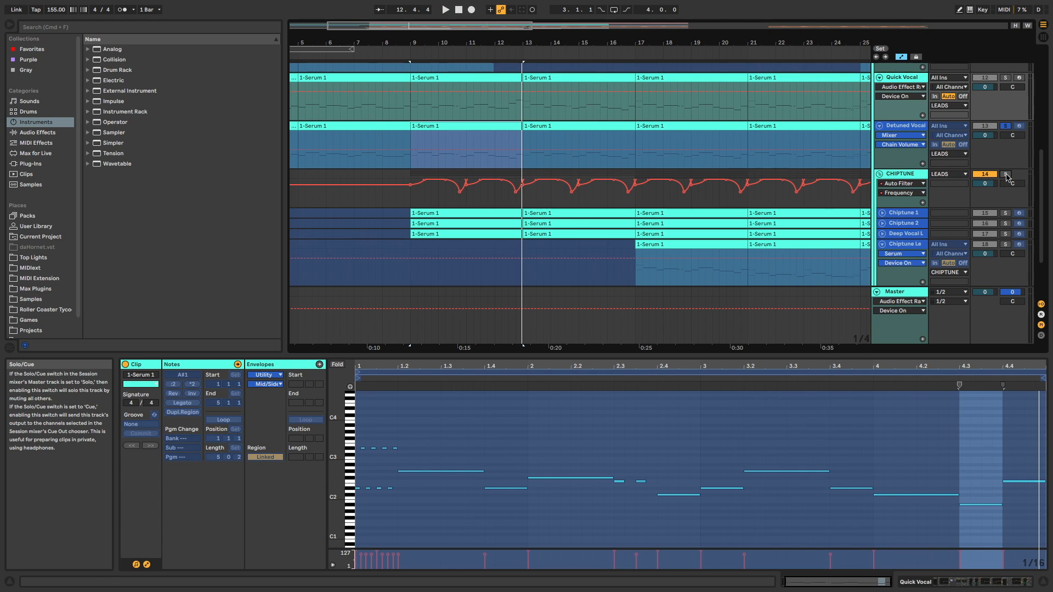
click(882, 213)
scroll(884, 262, down, 3)
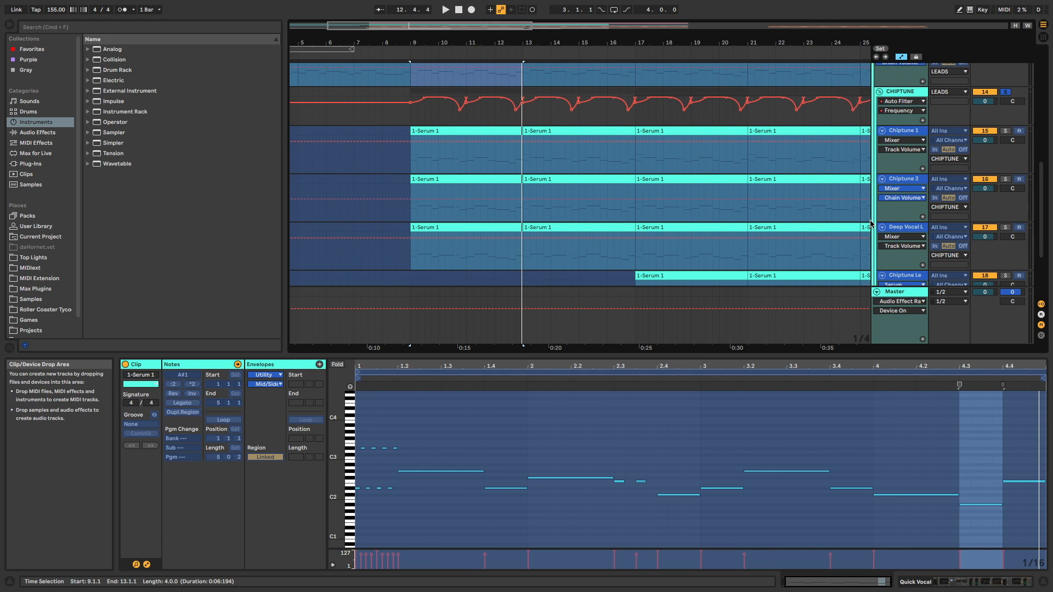
click(476, 130)
key(space)
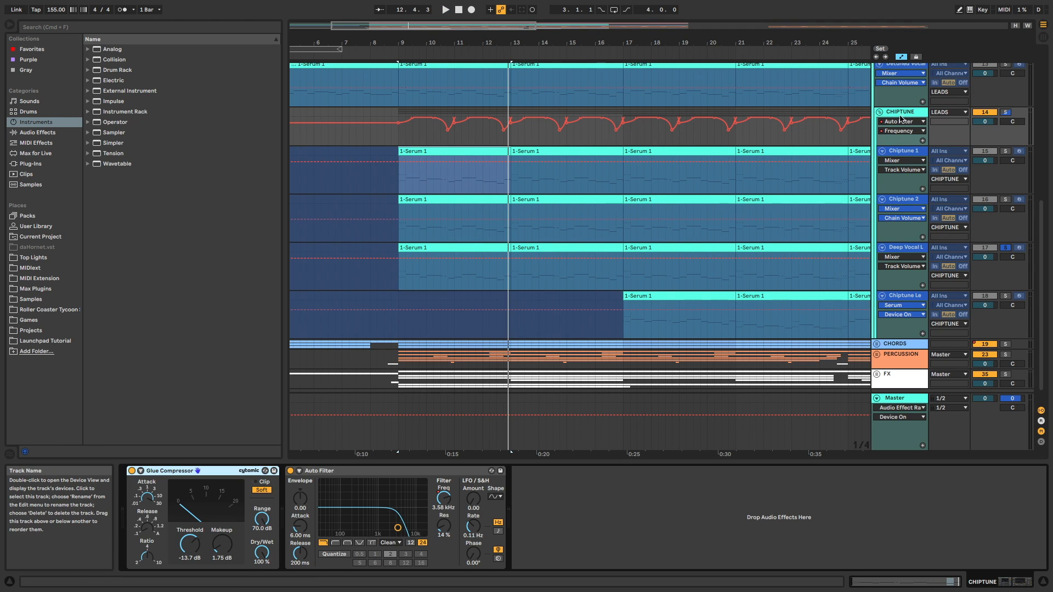
Highlight the CHIPTUNE group's Auto Filter frequency automation from bar 9 to bar 13 and switch off the group's solo.
click(417, 152)
drag(402, 144, 504, 137)
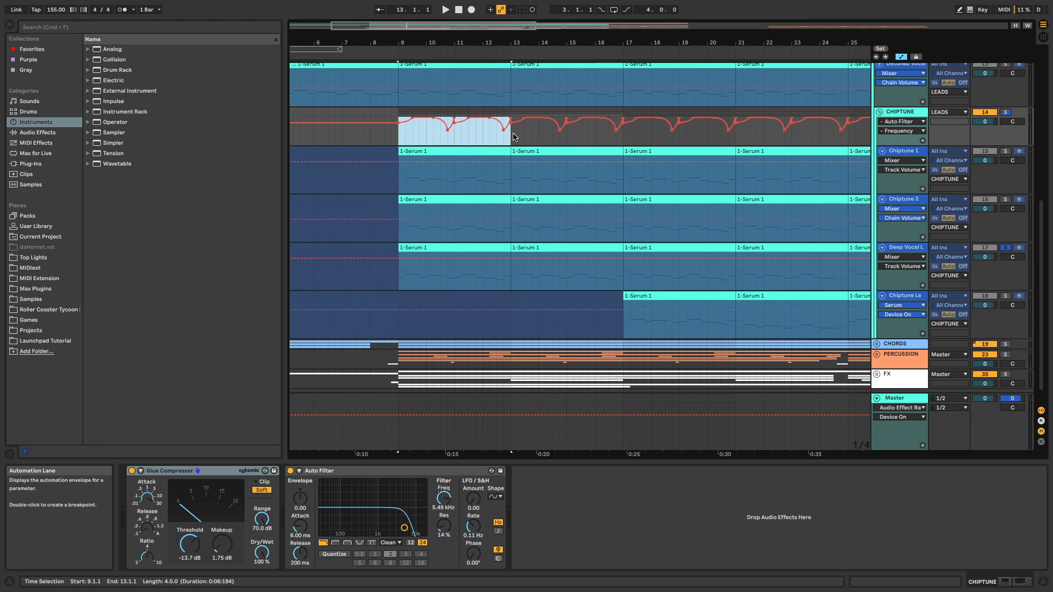
click(519, 141)
drag(402, 137, 505, 141)
click(399, 139)
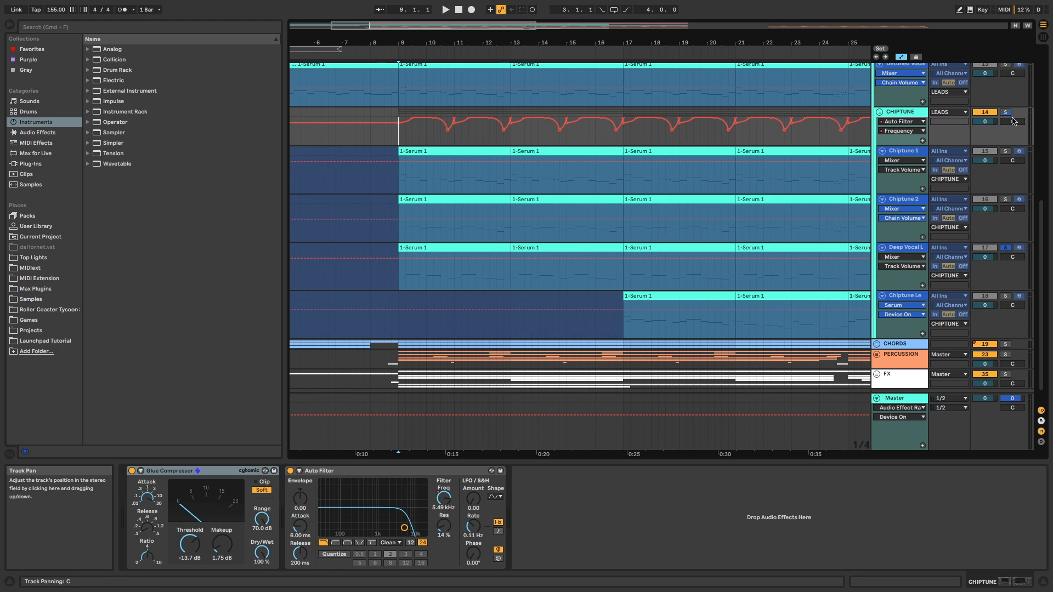
click(1006, 114)
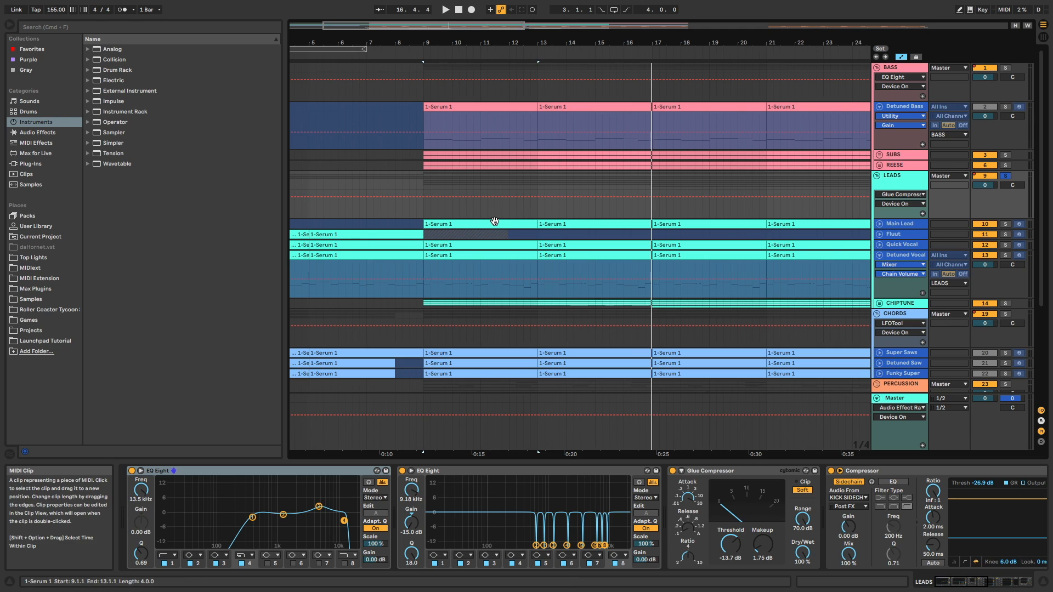
Play the combined layers from the Main Lead clip at bar 9, and collapse the LEADS group and the Detuned Bass track.
click(494, 221)
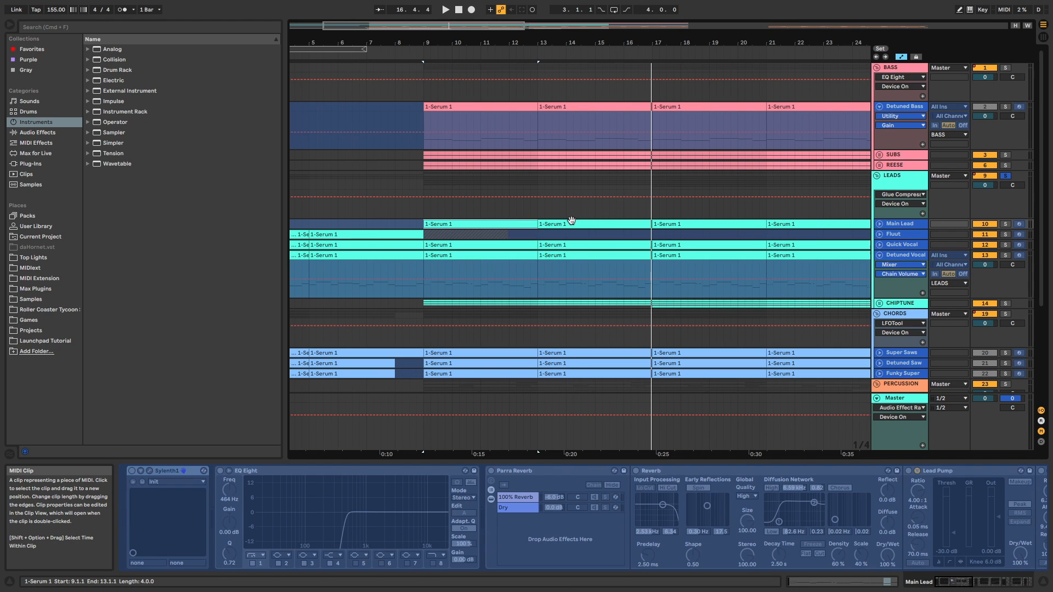
key(space)
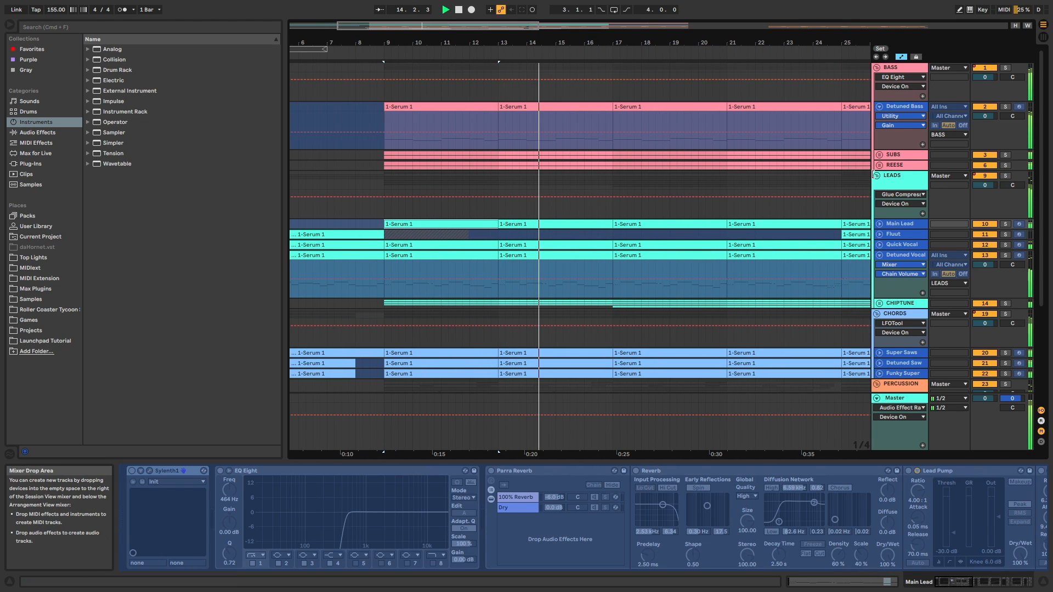
click(876, 177)
click(881, 108)
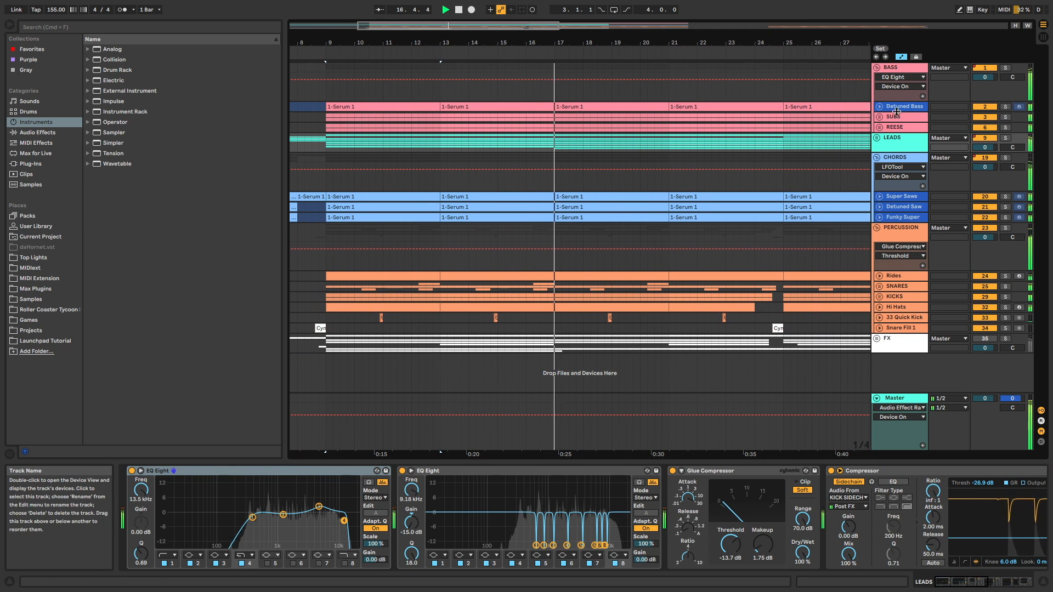
key(space)
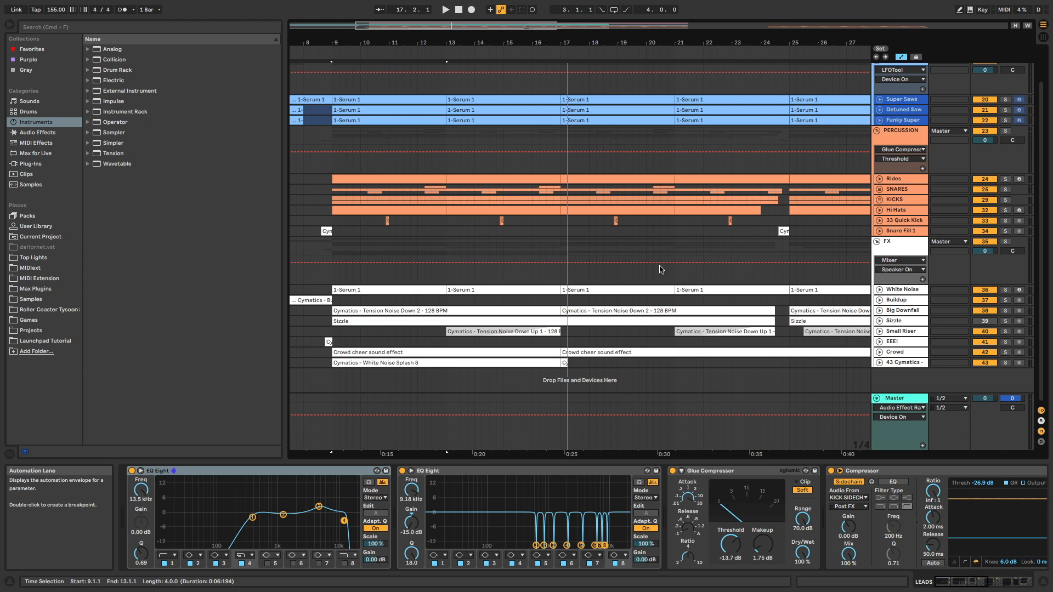
Show the White Noise track's devices, then unfold and solo the track.
click(900, 290)
click(879, 290)
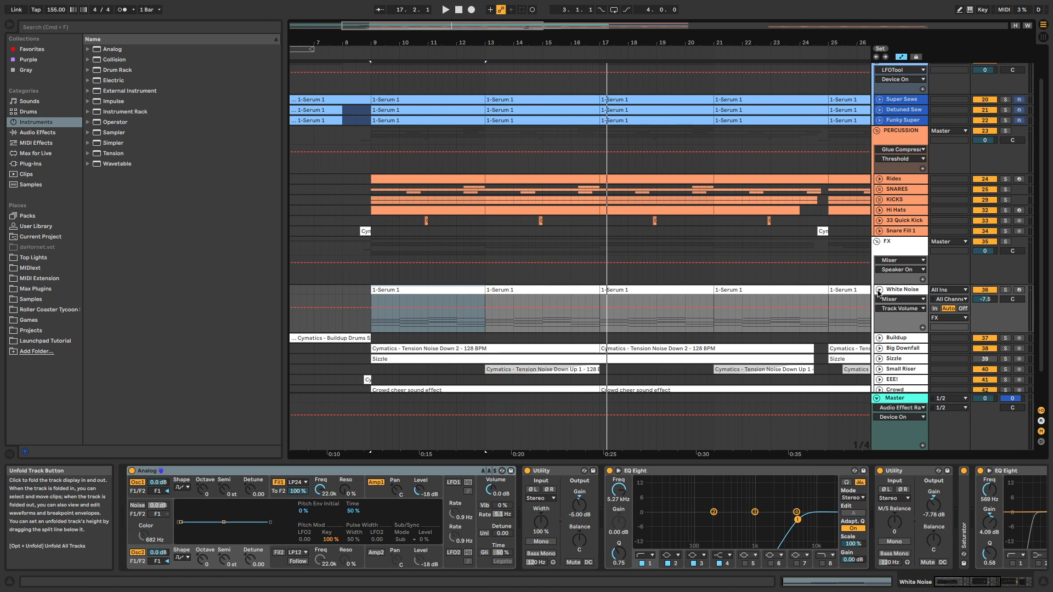
click(1006, 290)
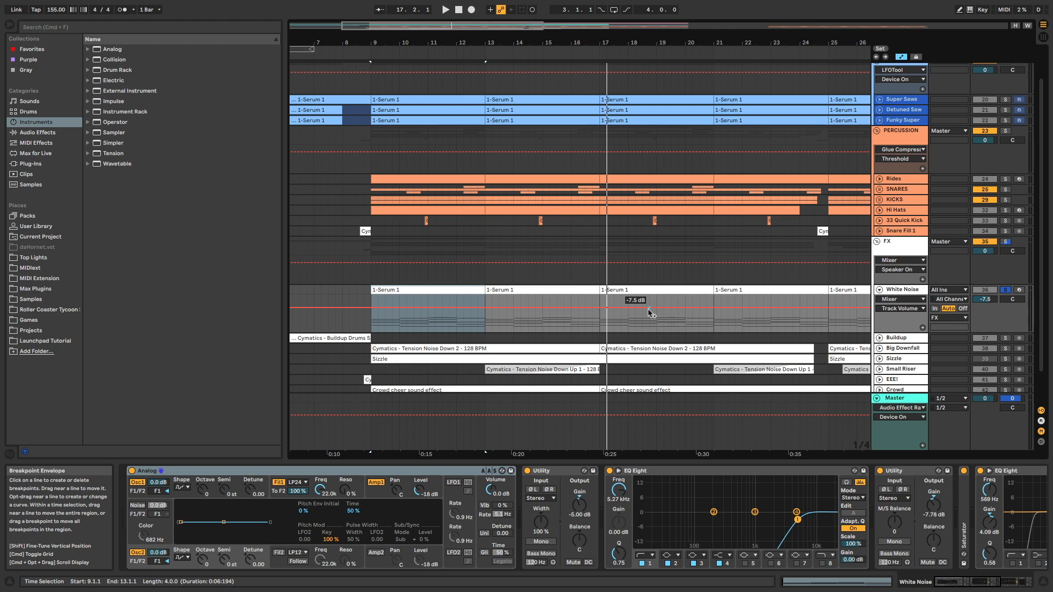
Play the White Noise clip at bar 9 with its notes open, and return to the track's devices.
key(shift+Tab)
key(space)
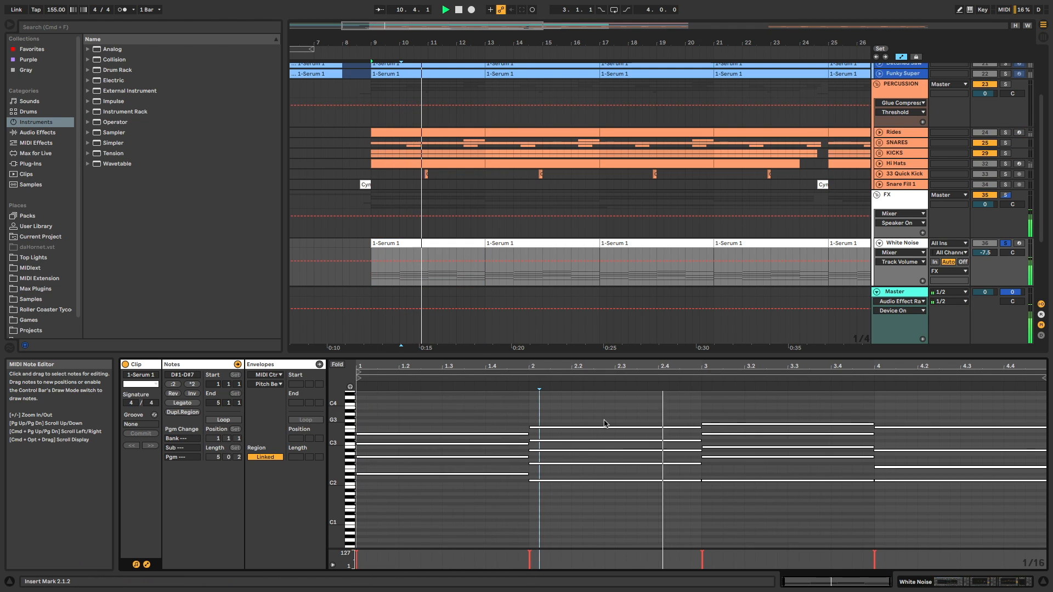
scroll(906, 208, down, 3)
double_click(915, 192)
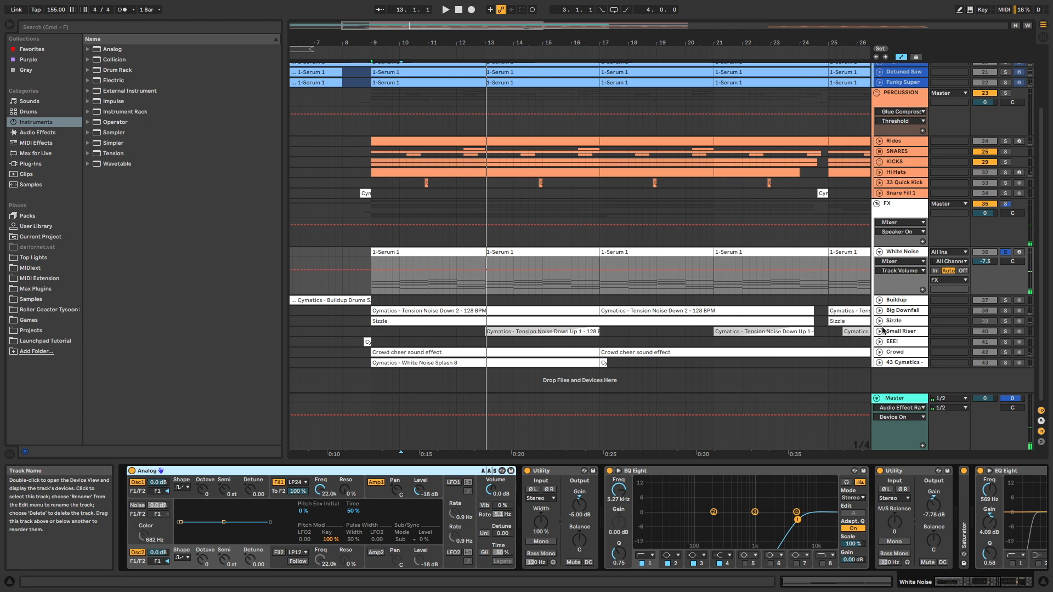
Solo the Big Downfall track, unfold the Small Riser track and play from bar 9.
scroll(809, 340, up, 4)
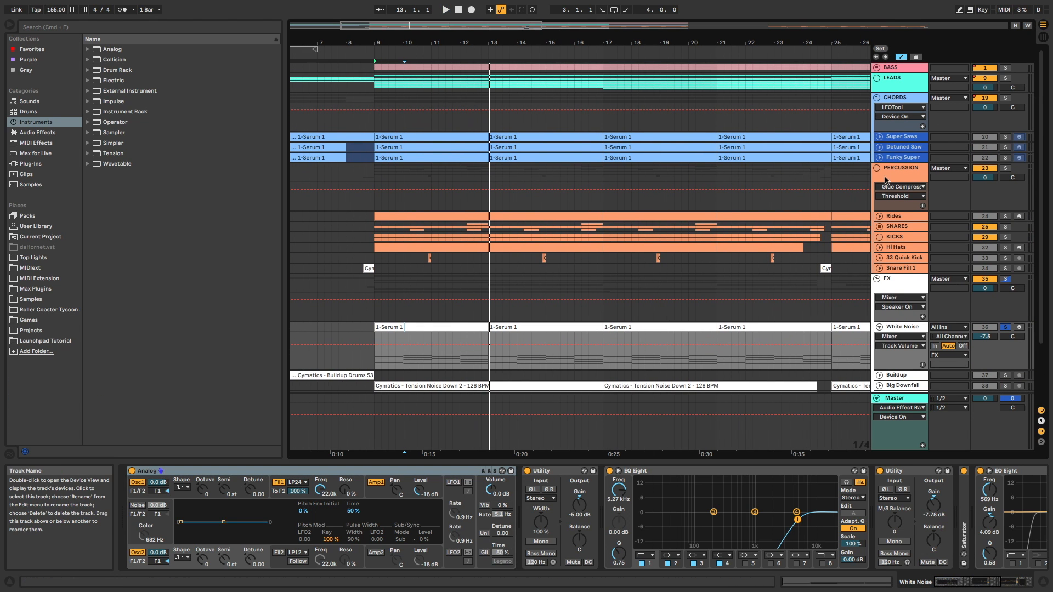
scroll(764, 183, down, 6)
click(1007, 276)
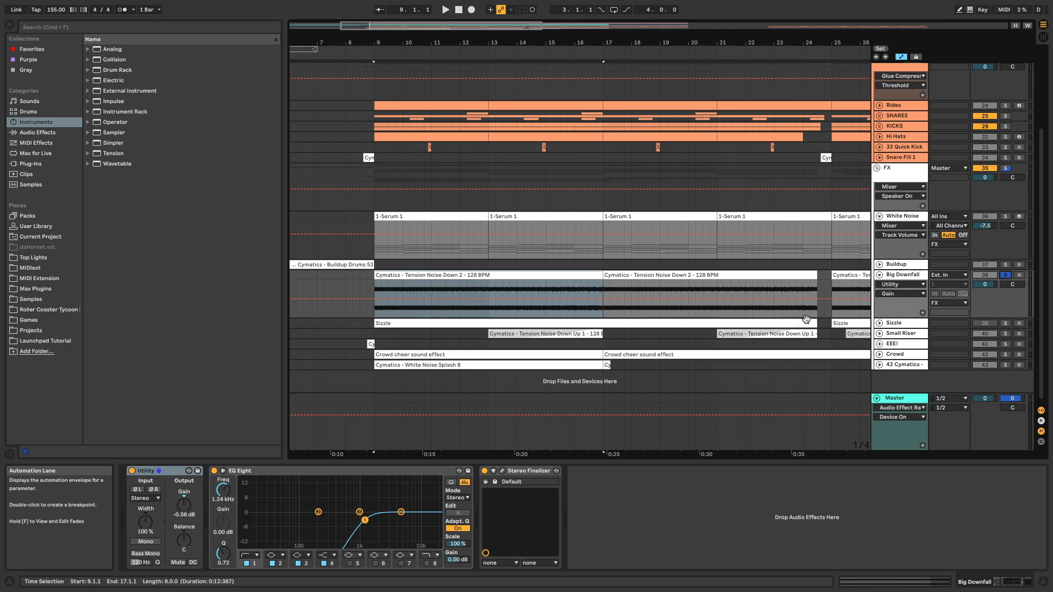
click(880, 334)
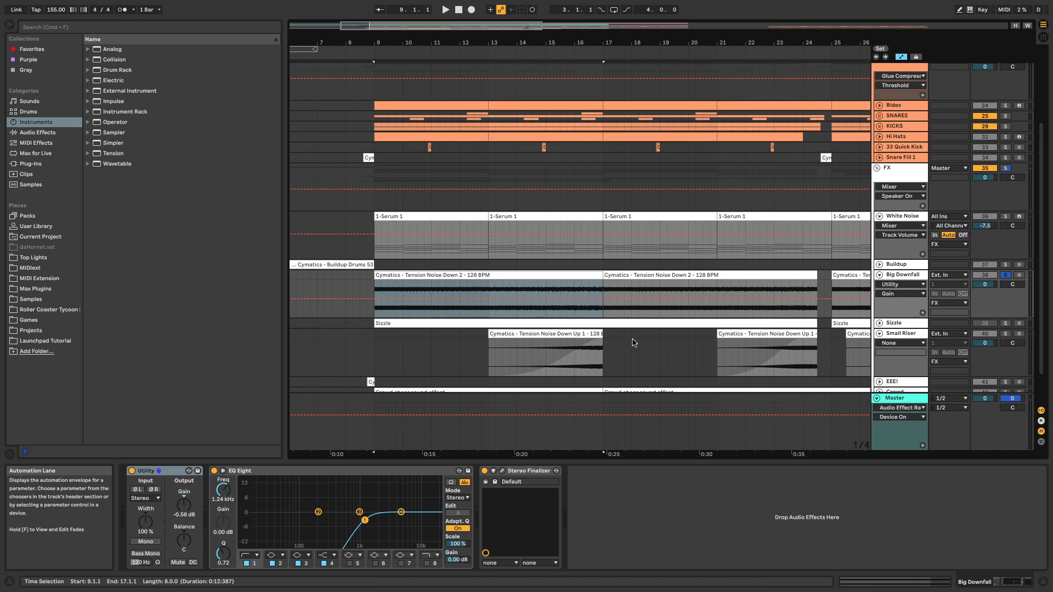
key(space)
scroll(658, 343, down, 3)
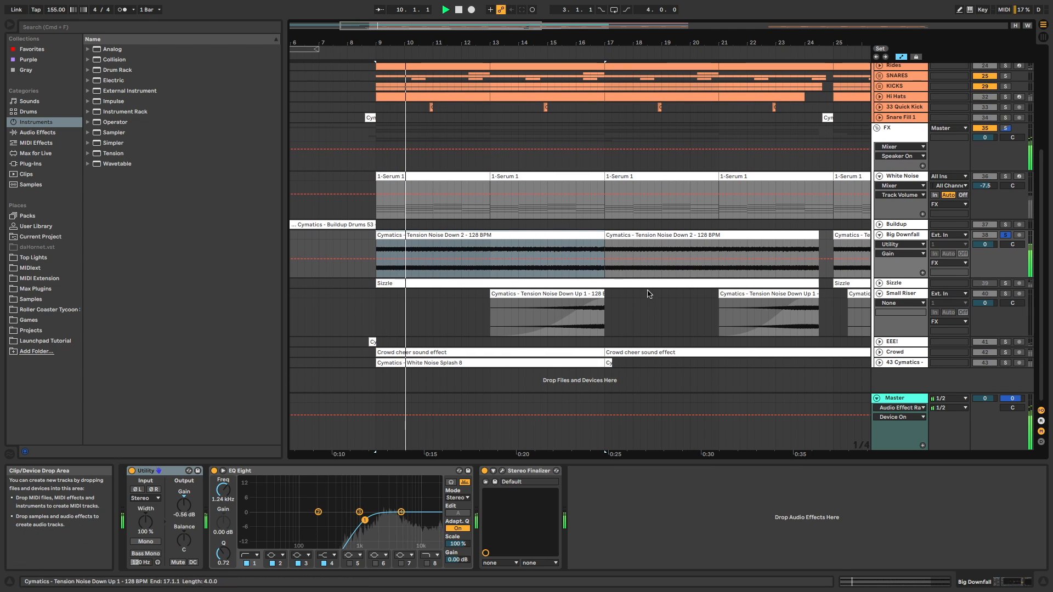
Unfold the Crowd and 43 Cymatics tracks, and select the crowd cheer clip at bar 9 on the soloed Crowd track.
click(880, 352)
scroll(899, 362, down, 3)
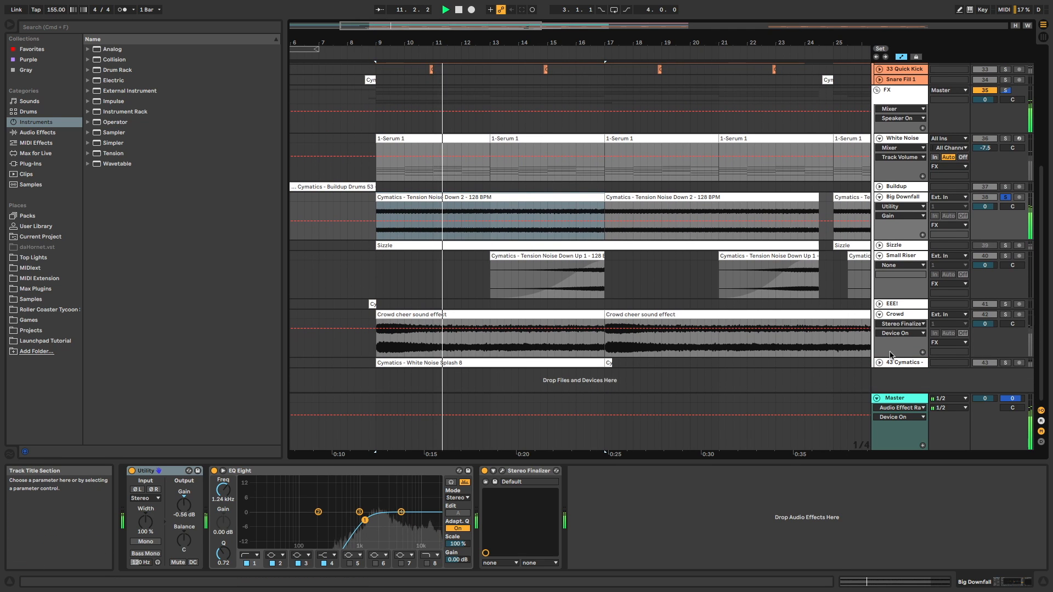
click(879, 362)
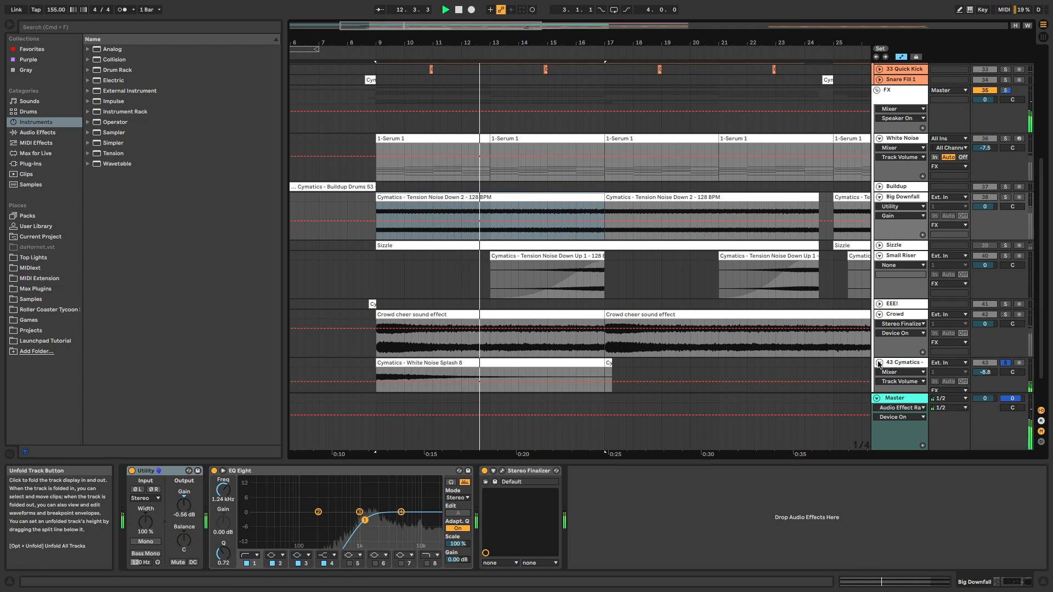
scroll(736, 365, down, 3)
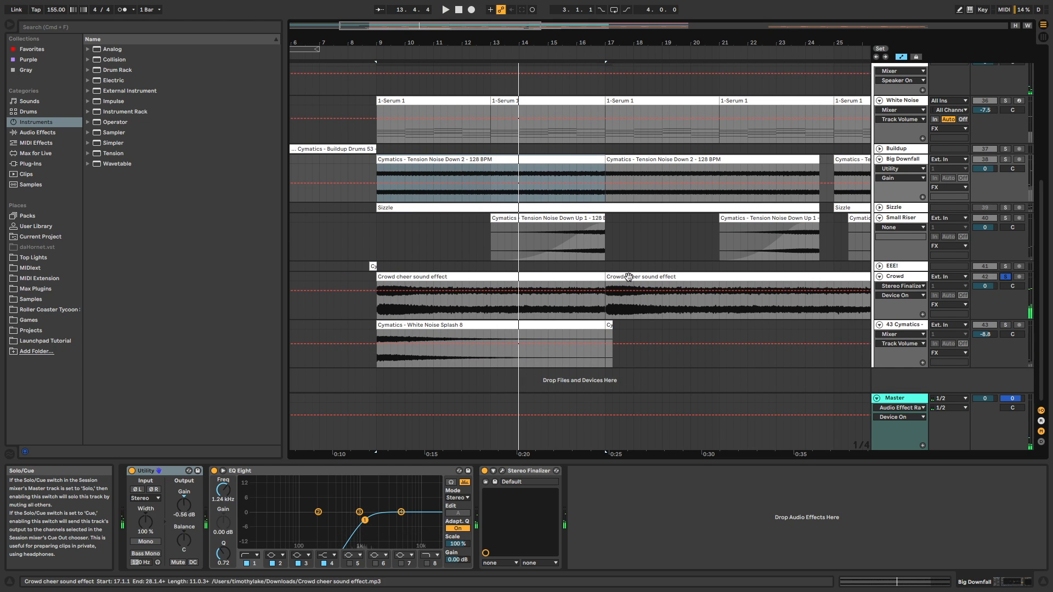
click(558, 279)
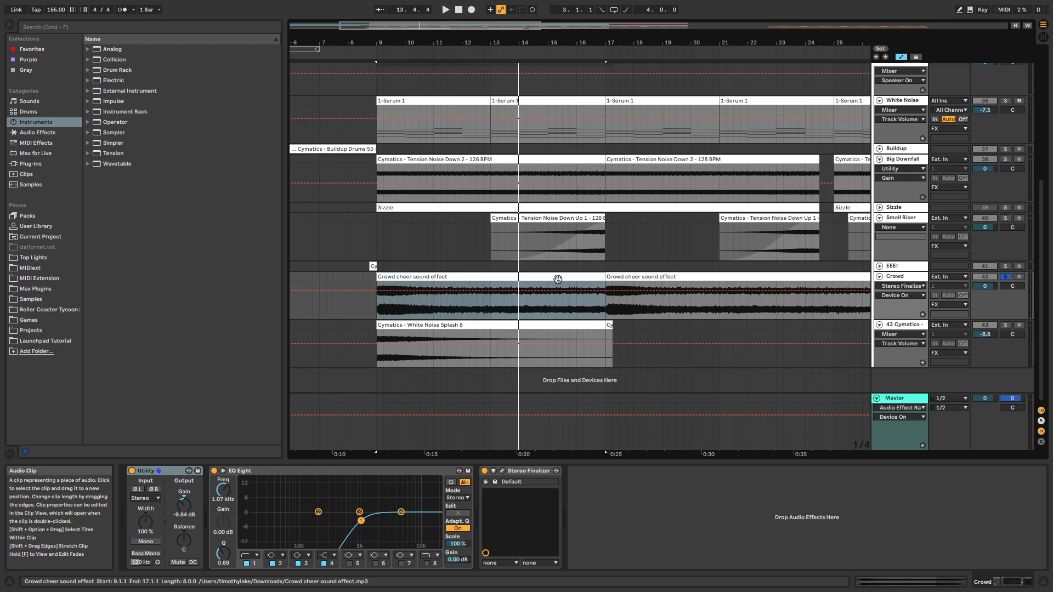
Play the crowd cheer clip from bar 9, solo the White Noise track alongside Crowd, and stop playback.
scroll(560, 283, up, 2)
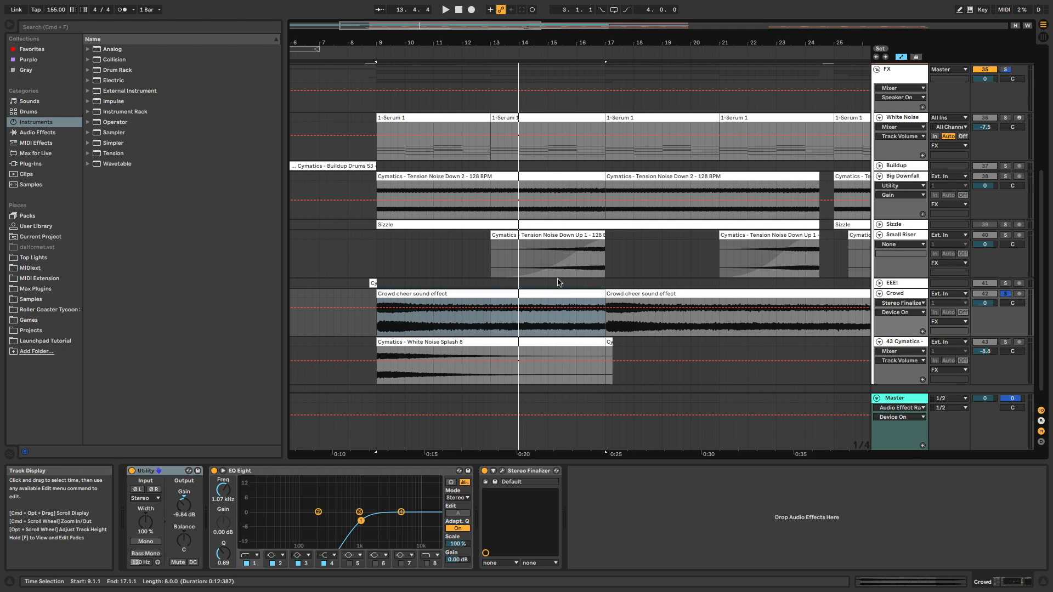
key(space)
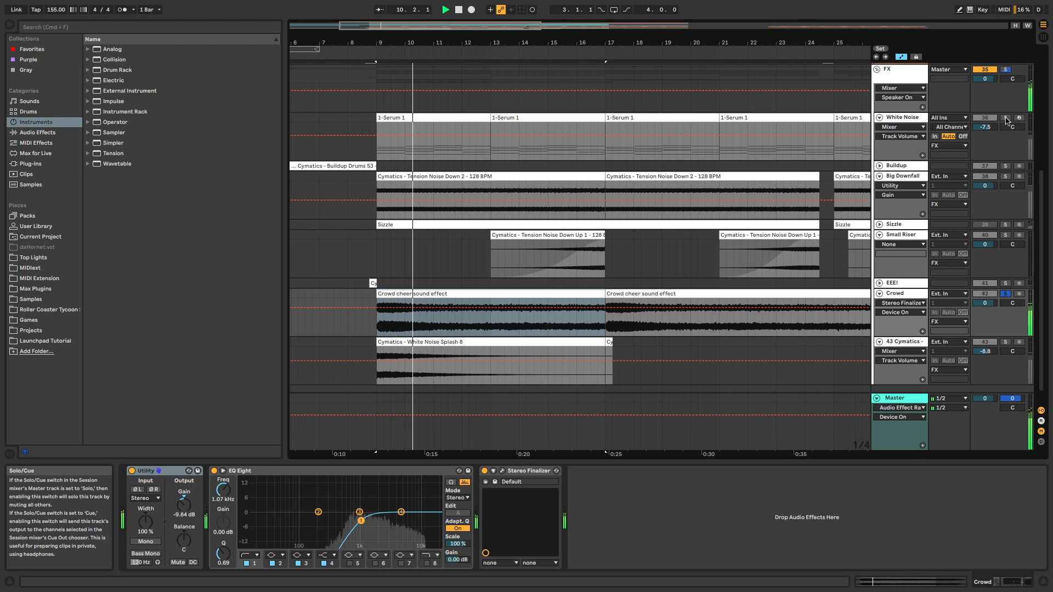
click(1006, 118)
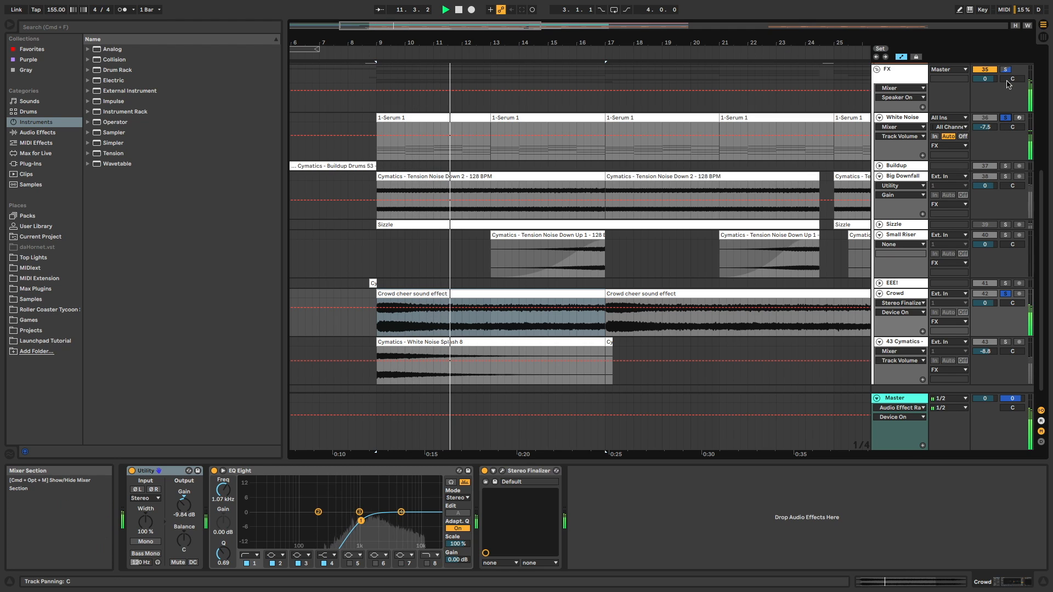
key(space)
Solo the whole FX group, play it from the White Noise clip at bar 9, and unfold the Sizzle track.
click(1006, 69)
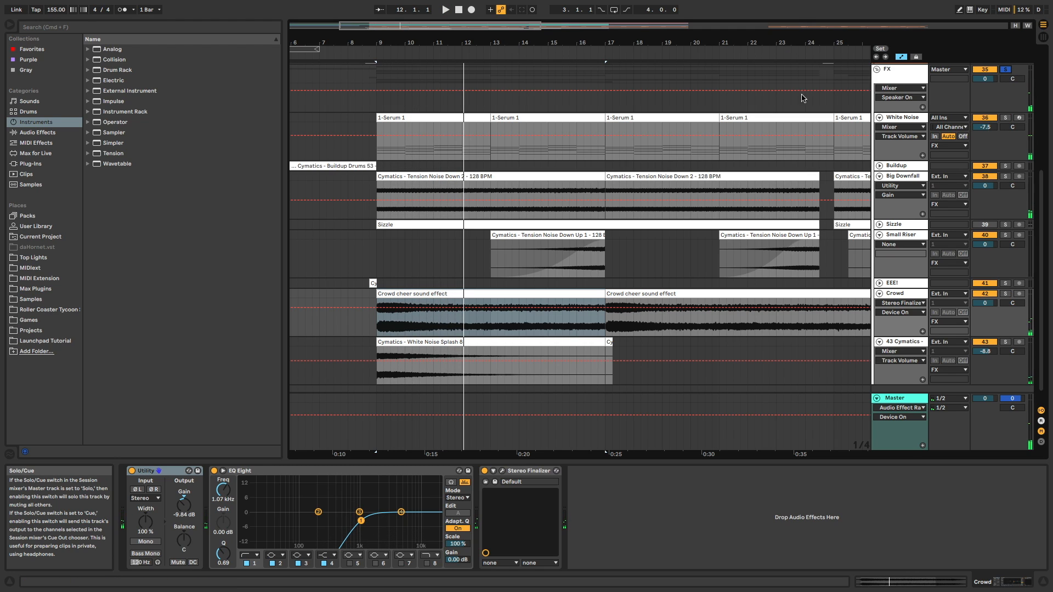
click(465, 117)
key(space)
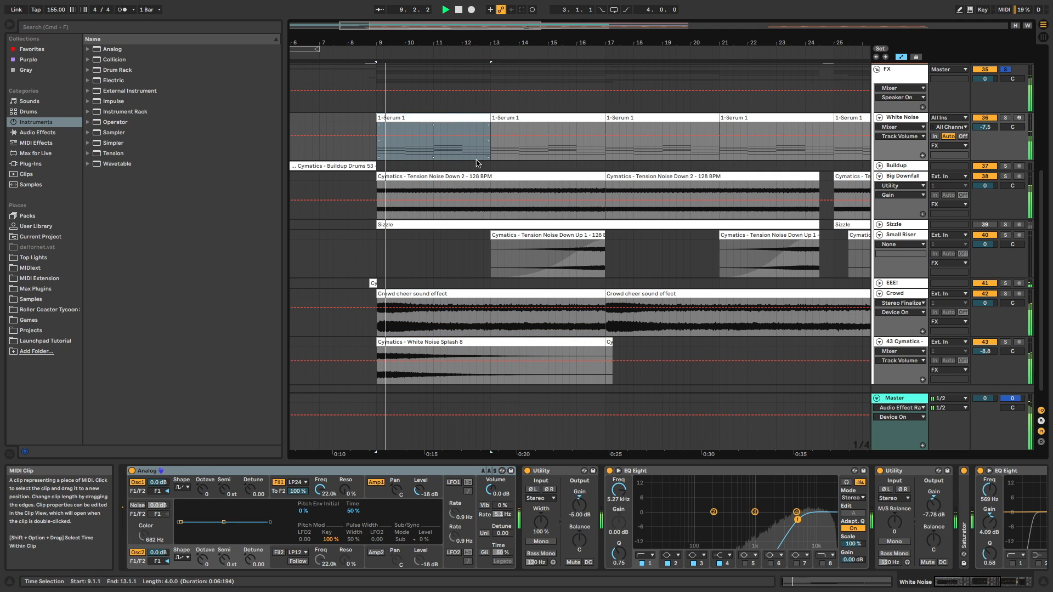
scroll(893, 175, down, 1)
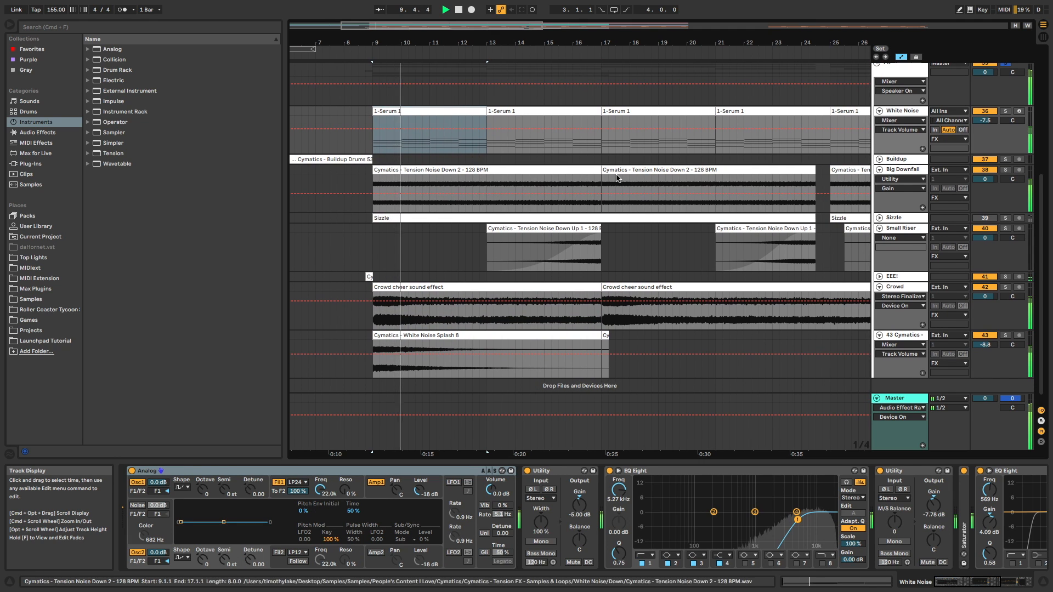
click(880, 218)
scroll(846, 201, up, 3)
scroll(846, 201, up, 3)
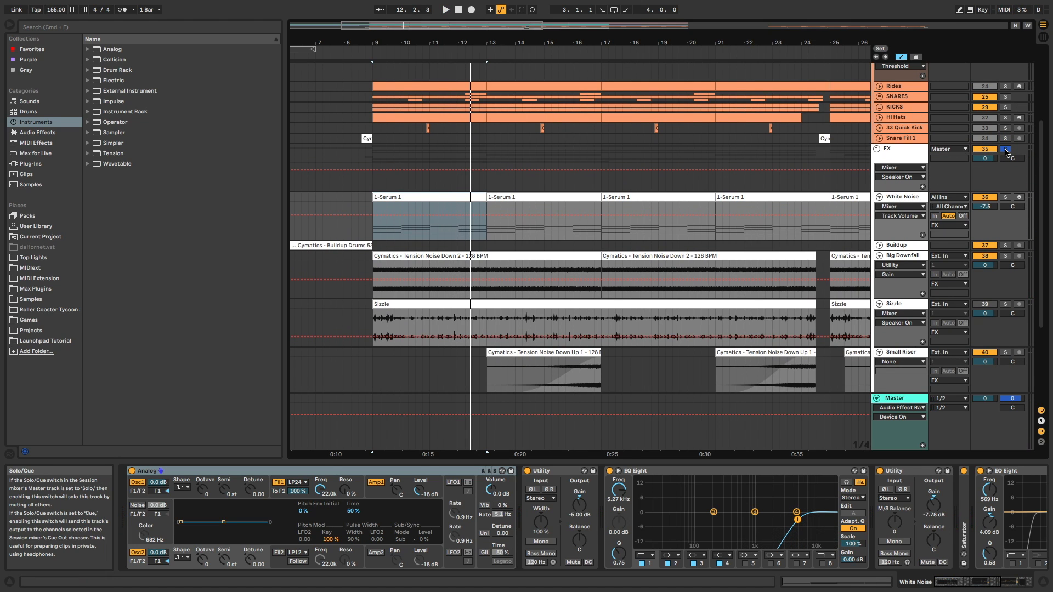
Play the mix and fold the White Noise, Big Downfall, Sizzle, Small Riser, Crowd and 43 Cymatics tracks.
key(space)
click(880, 197)
click(879, 218)
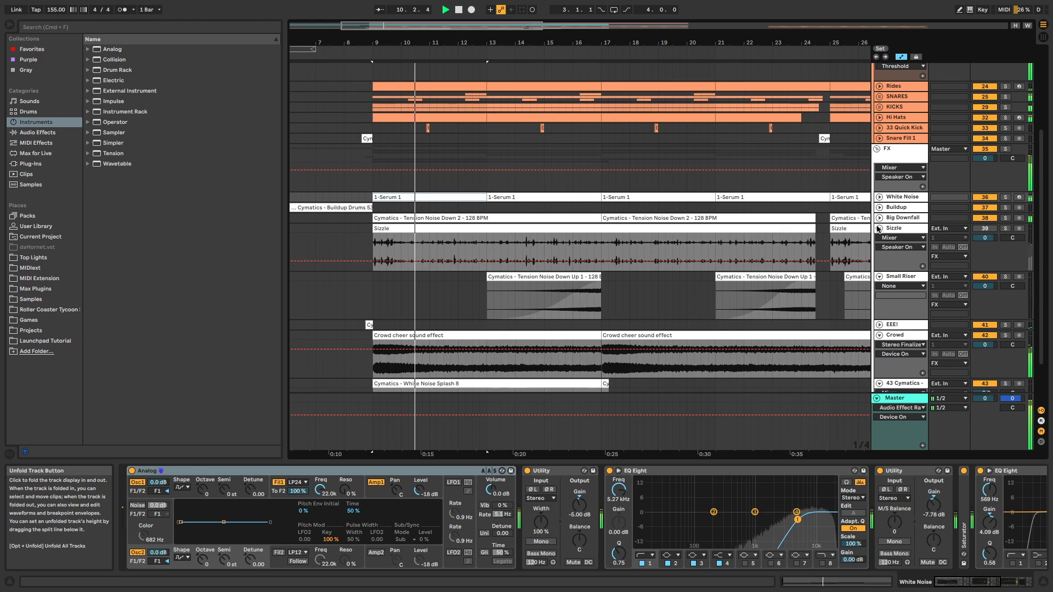
click(879, 228)
click(879, 239)
click(879, 259)
click(879, 270)
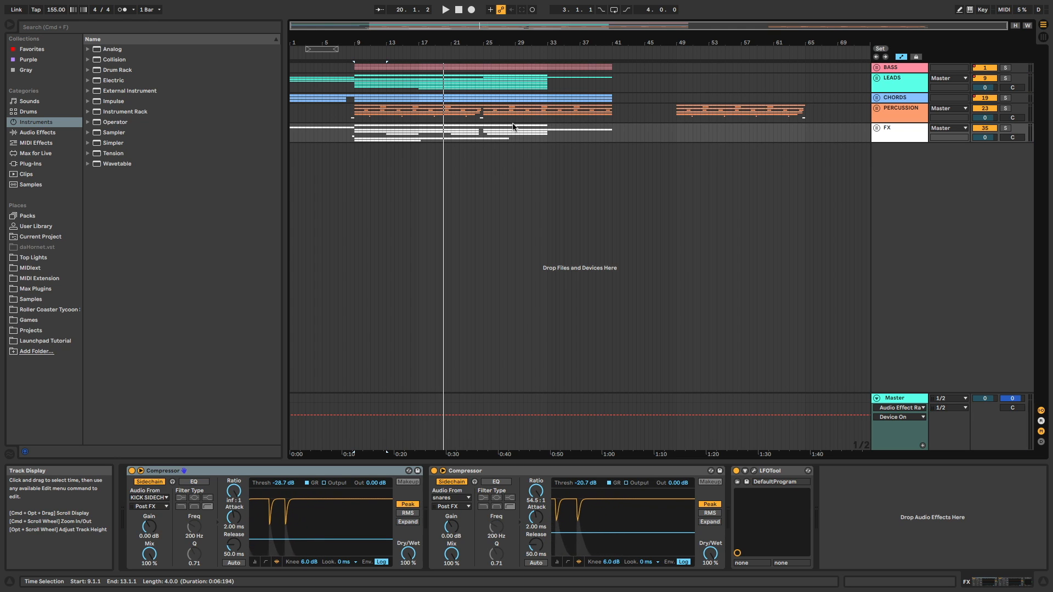
Place the insert mark at bar 23 on the PERCUSSION group and play the full arrangement through the snare fill into bar 25.
drag(366, 25, 435, 144)
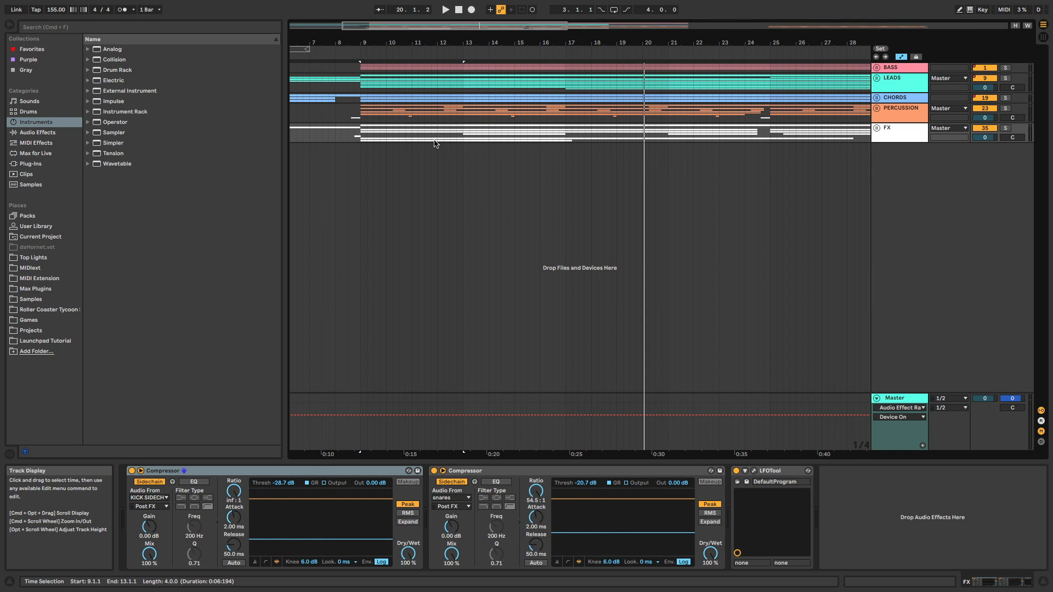
drag(447, 42, 456, 67)
scroll(448, 100, left, 3)
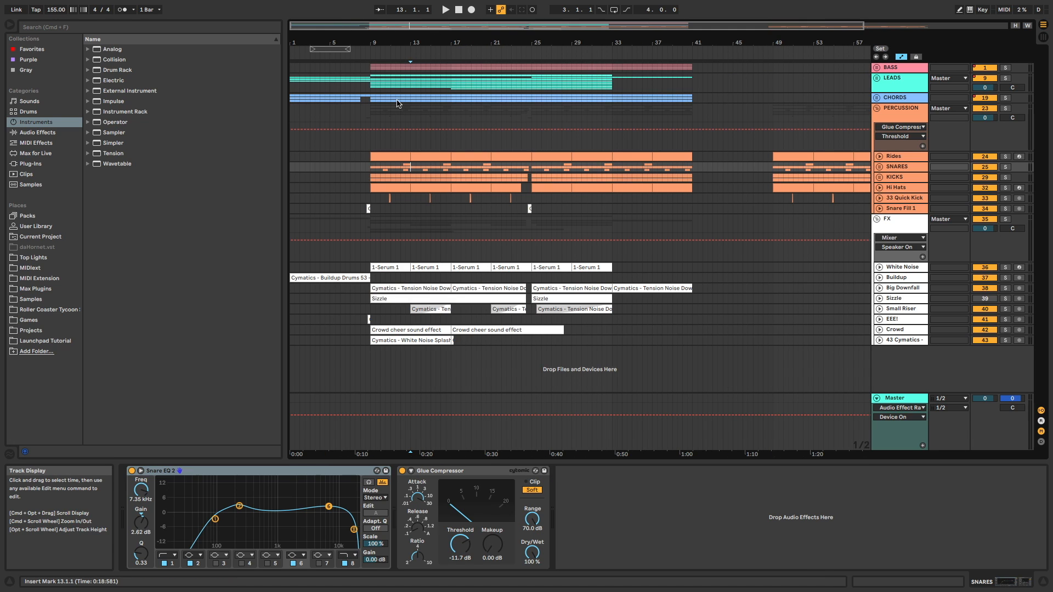
click(526, 146)
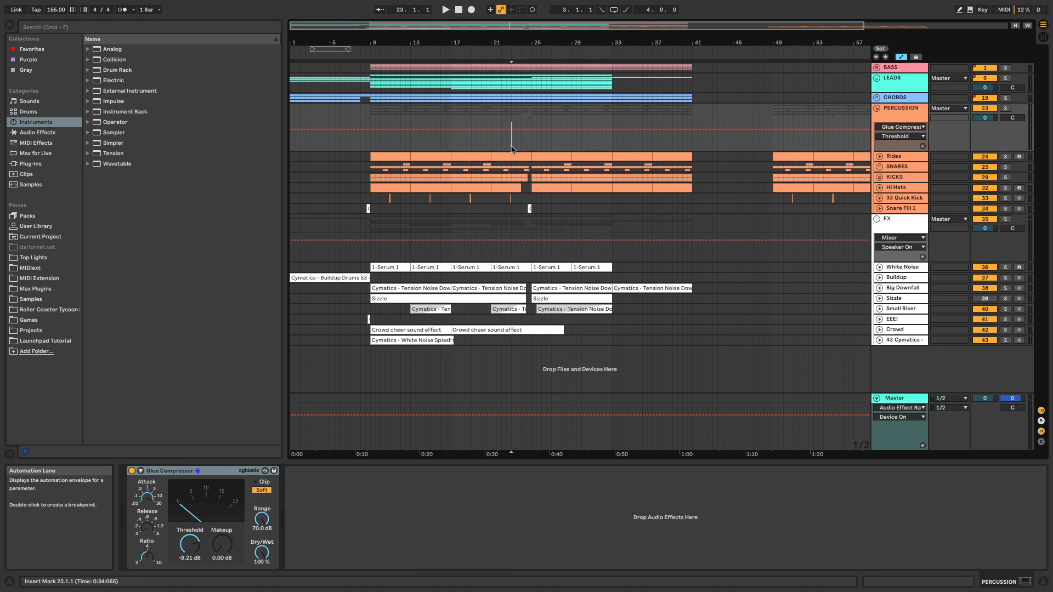
scroll(528, 184, up, 3)
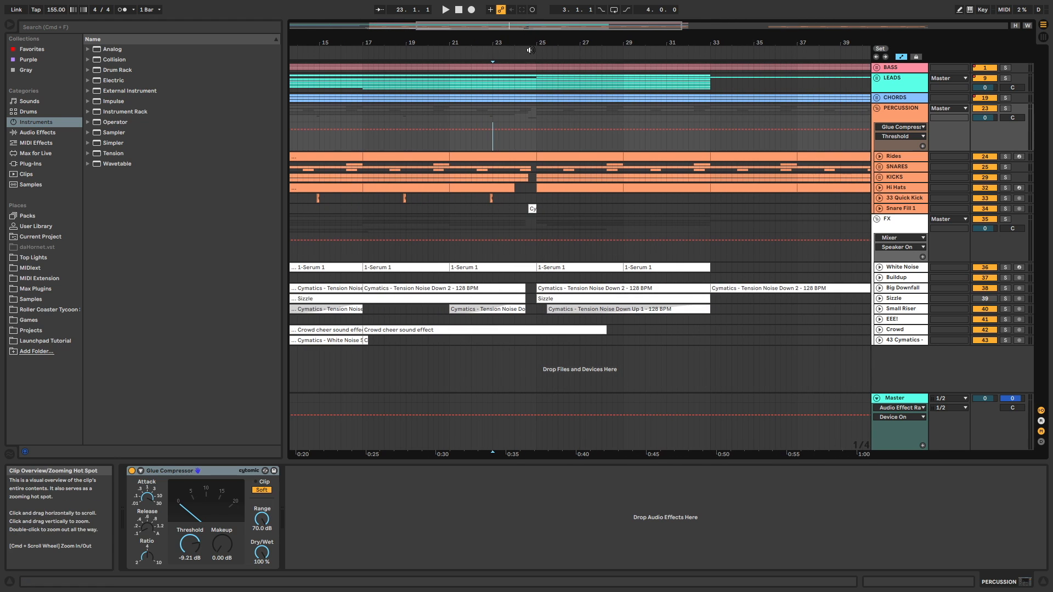
key(space)
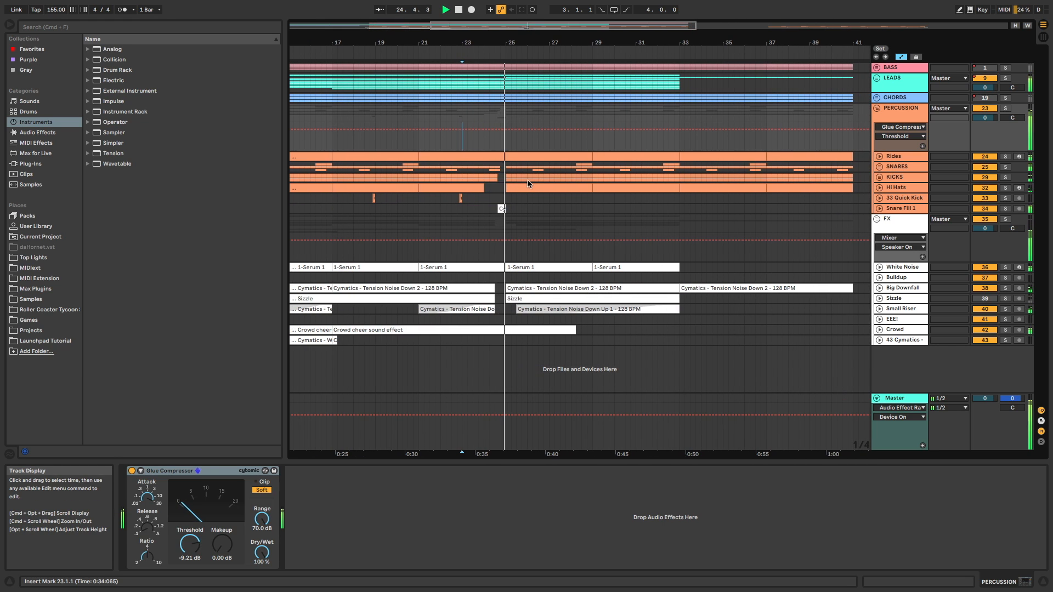
scroll(550, 26, up, 2)
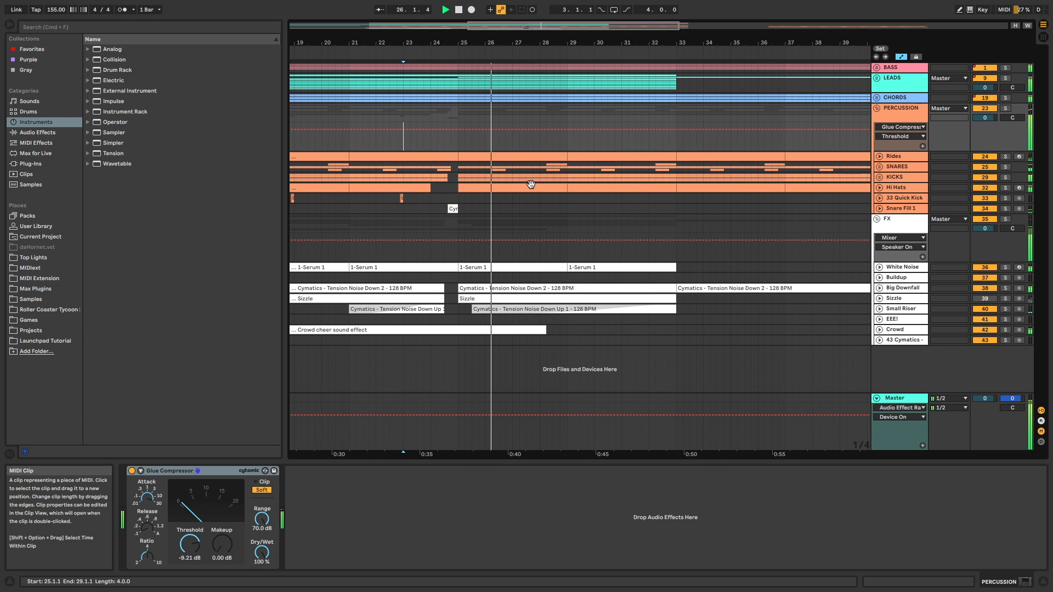
scroll(550, 25, down, 5)
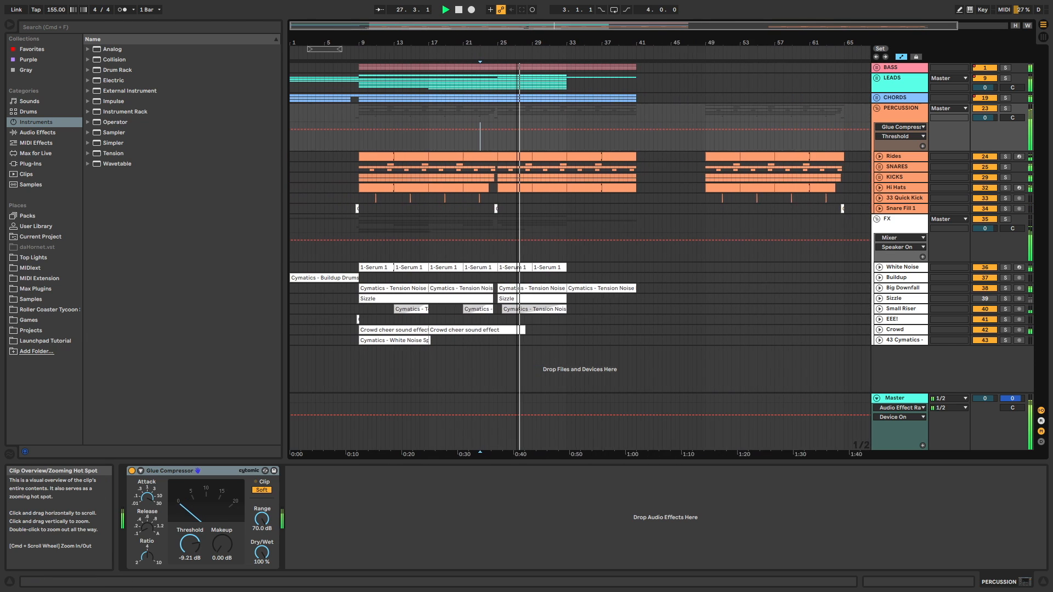
drag(507, 29, 508, 62)
scroll(528, 169, left, 4)
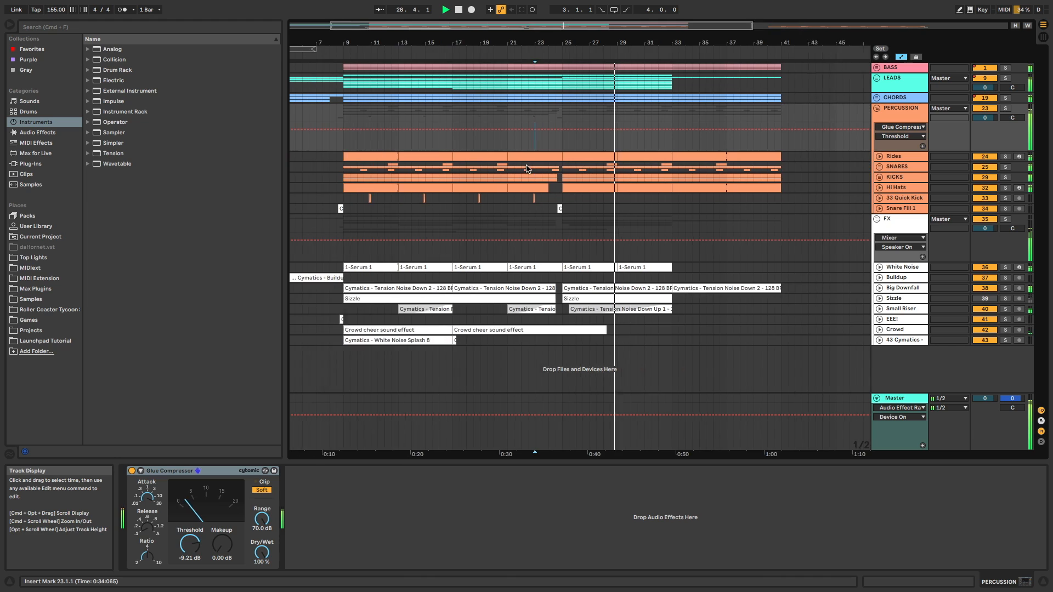